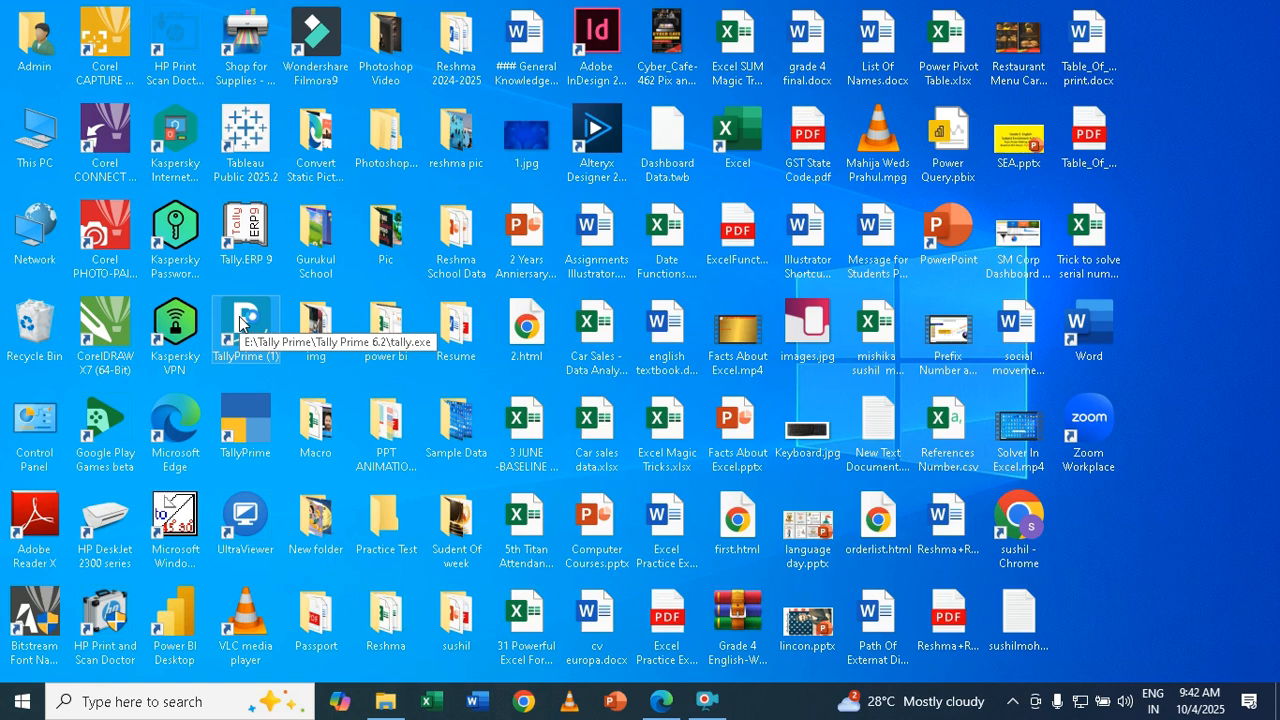
- Launch TallyPrime from the desktop and continue in Educational Mode
double_click(240, 320)
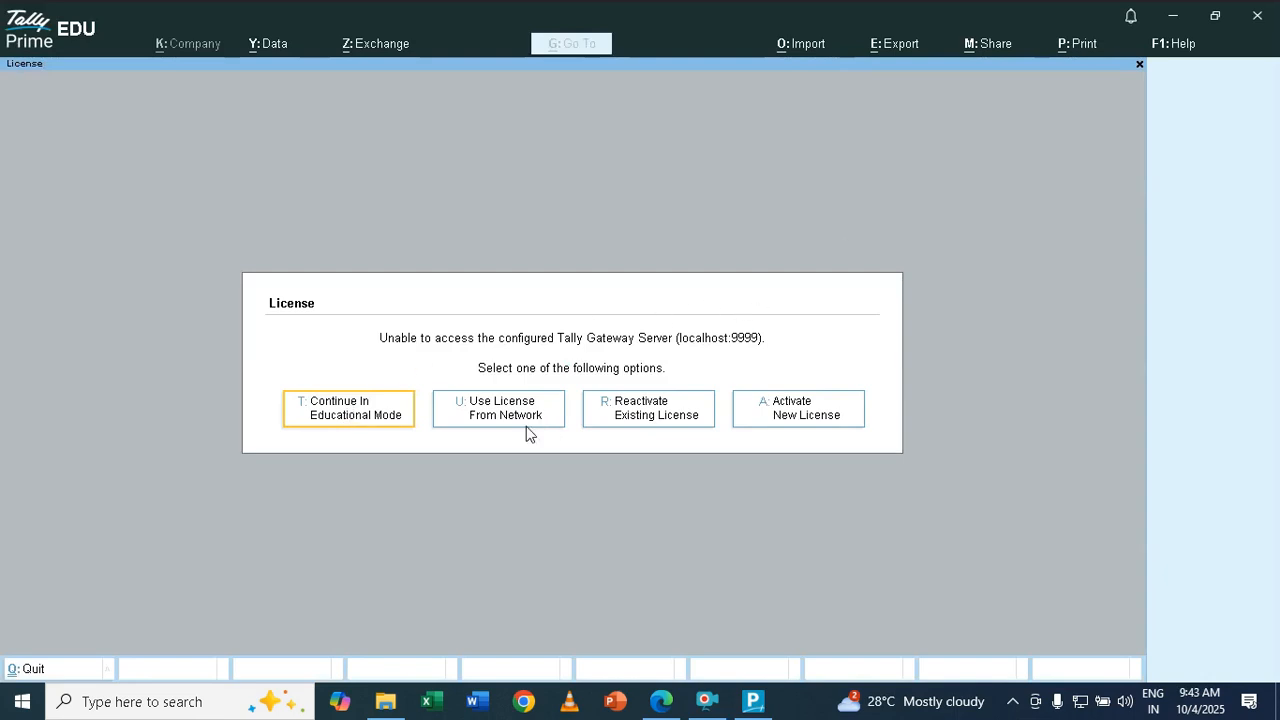
click(342, 412)
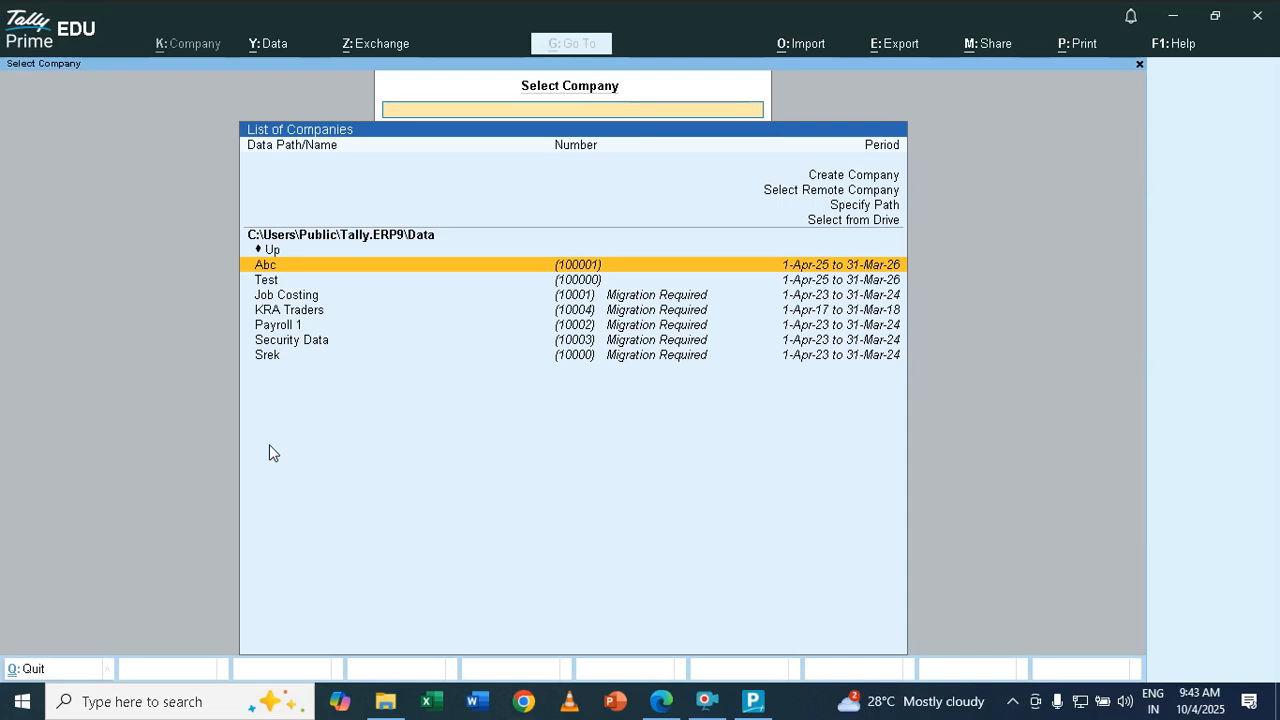
- Choose to select a company from a drive and browse to the E:\ drive
key(Up)
key(Up)
key(Up)
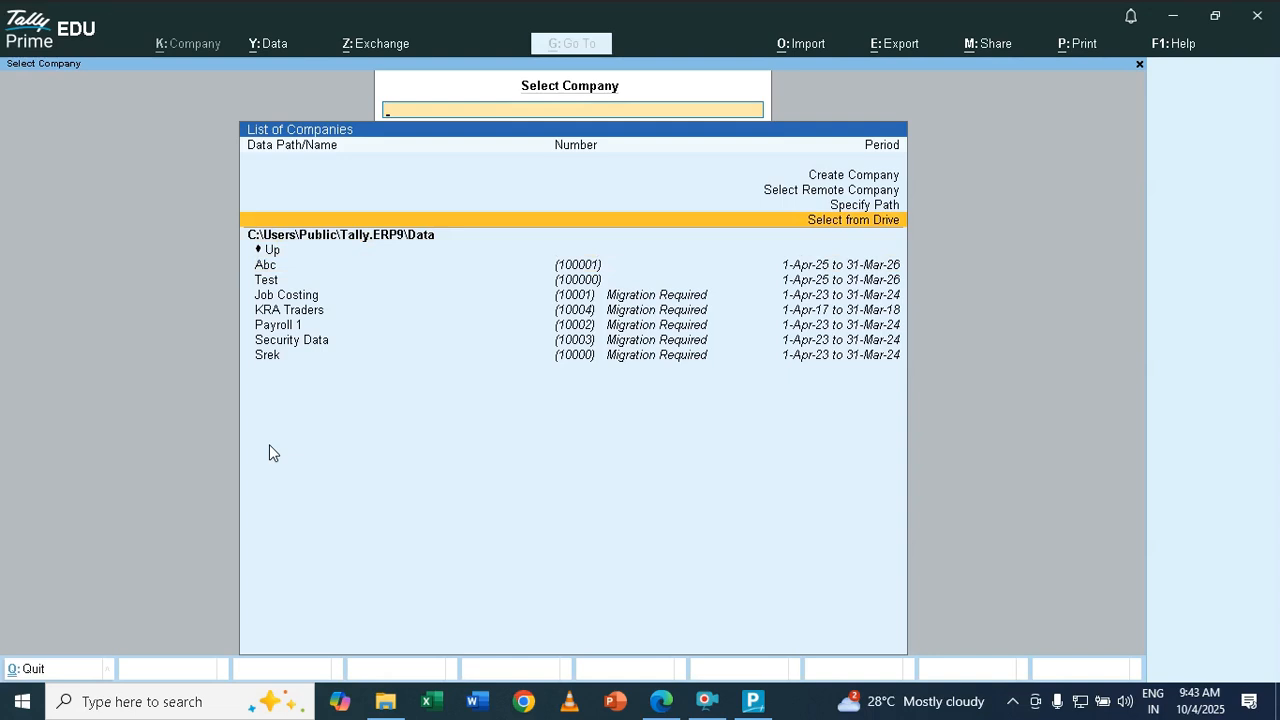
key(Up)
key(Up)
key(Up)
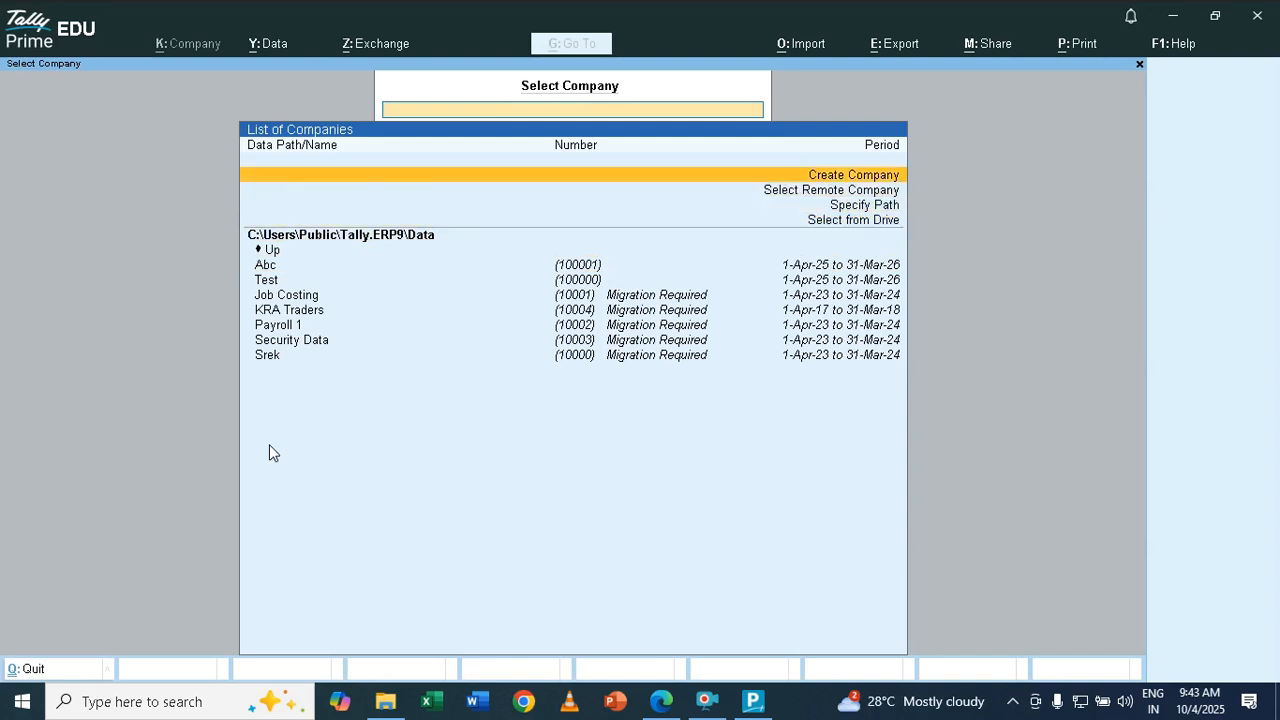
key(Down)
key(Down)
key(Down)
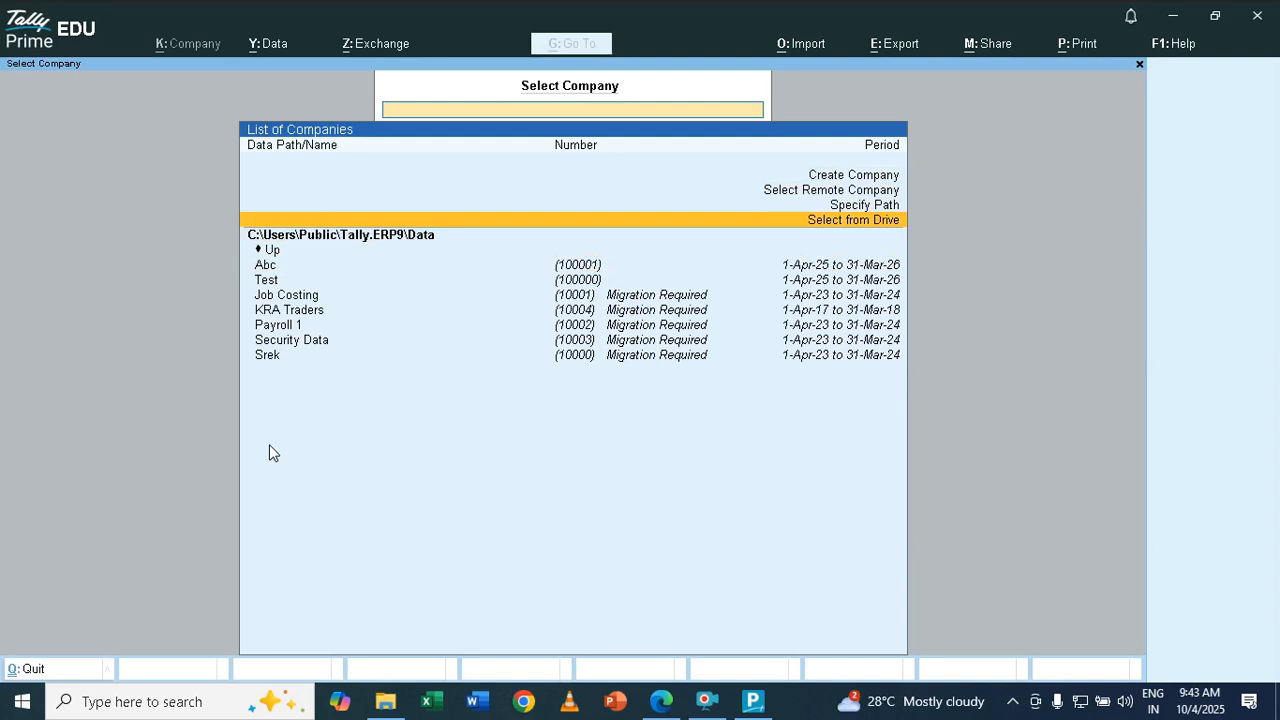
key(Return)
key(Down)
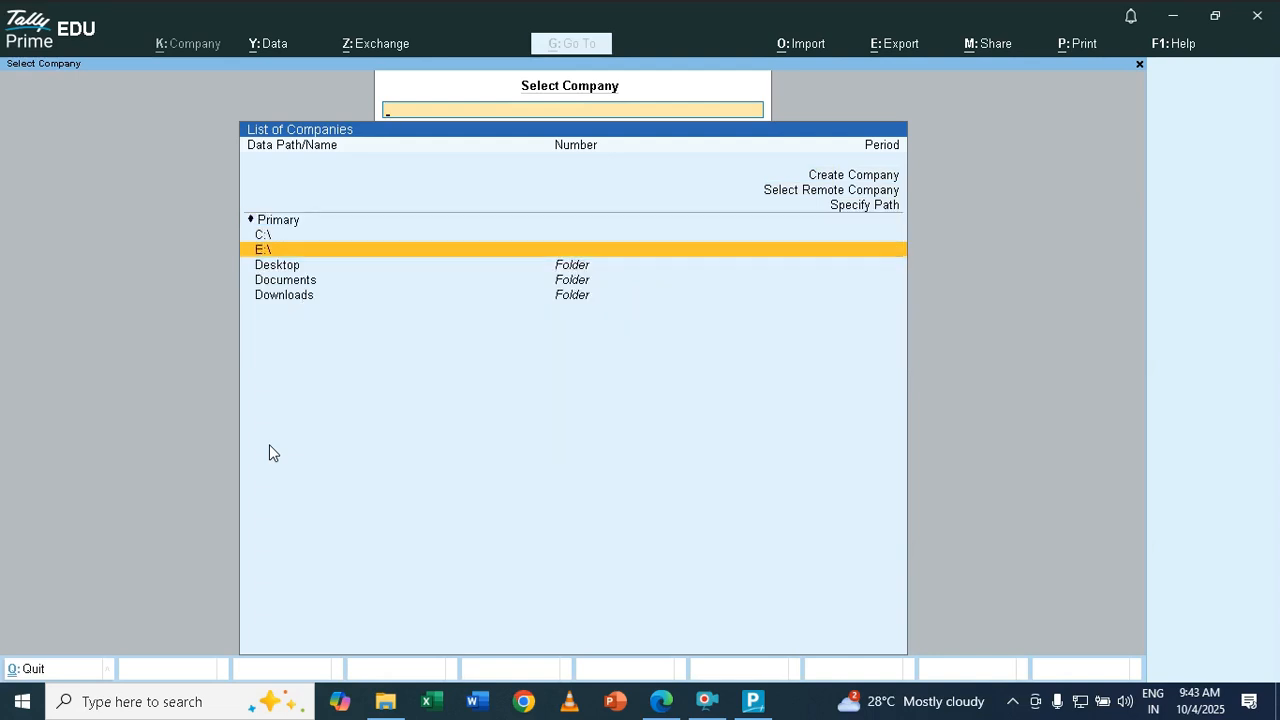
key(Return)
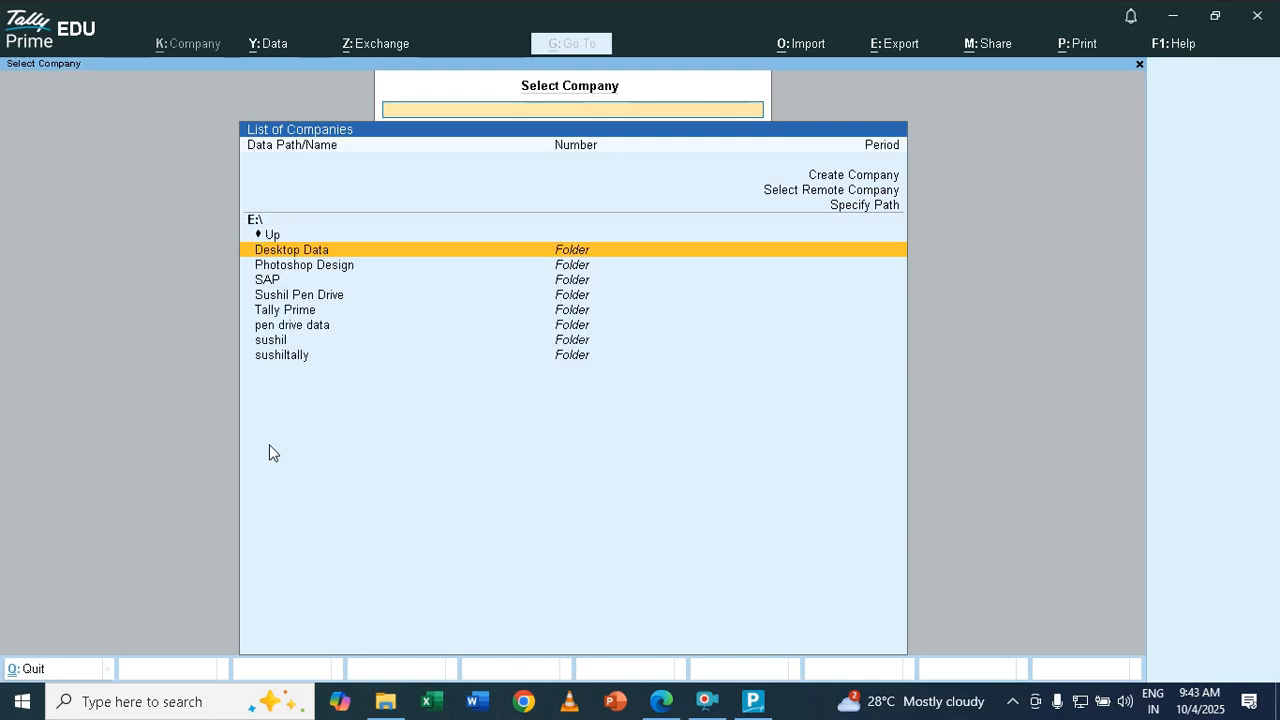
- Load the company Sushil & Co Pvt Ltd from the sushiltally folder
key(Down)
key(Down)
key(Down)
key(Down)
key(Down)
key(Down)
key(Down)
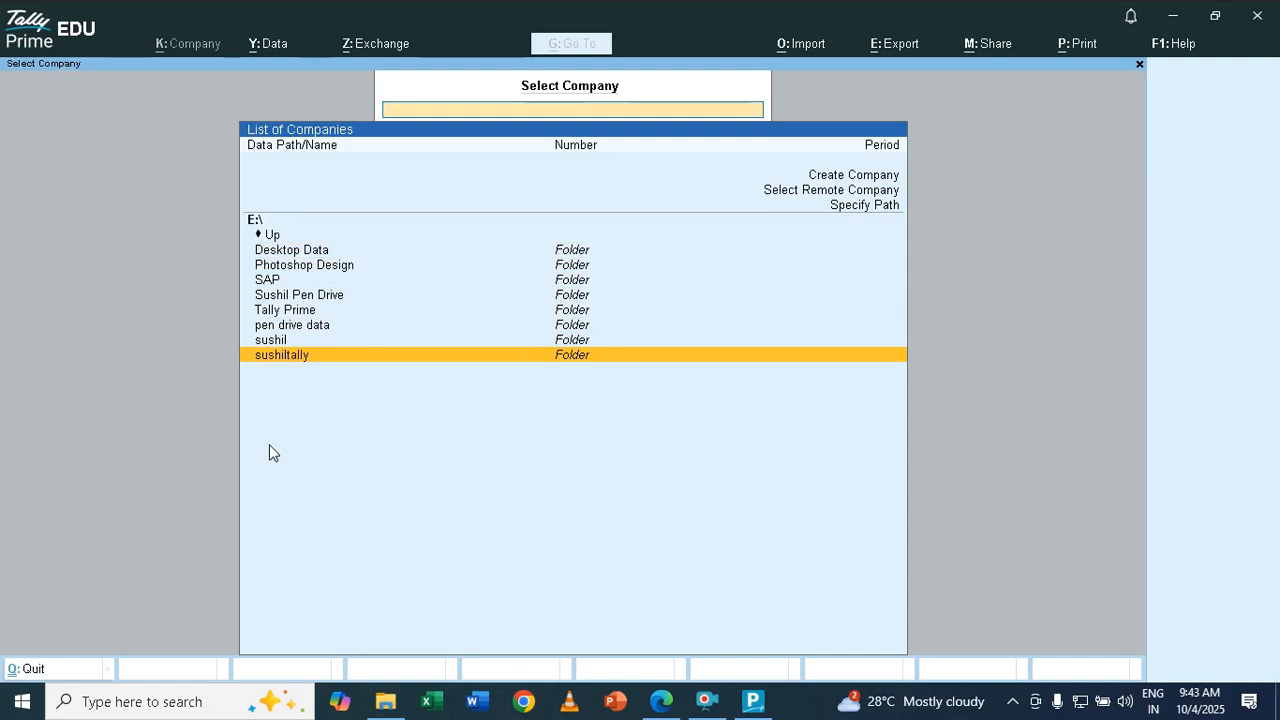
key(Return)
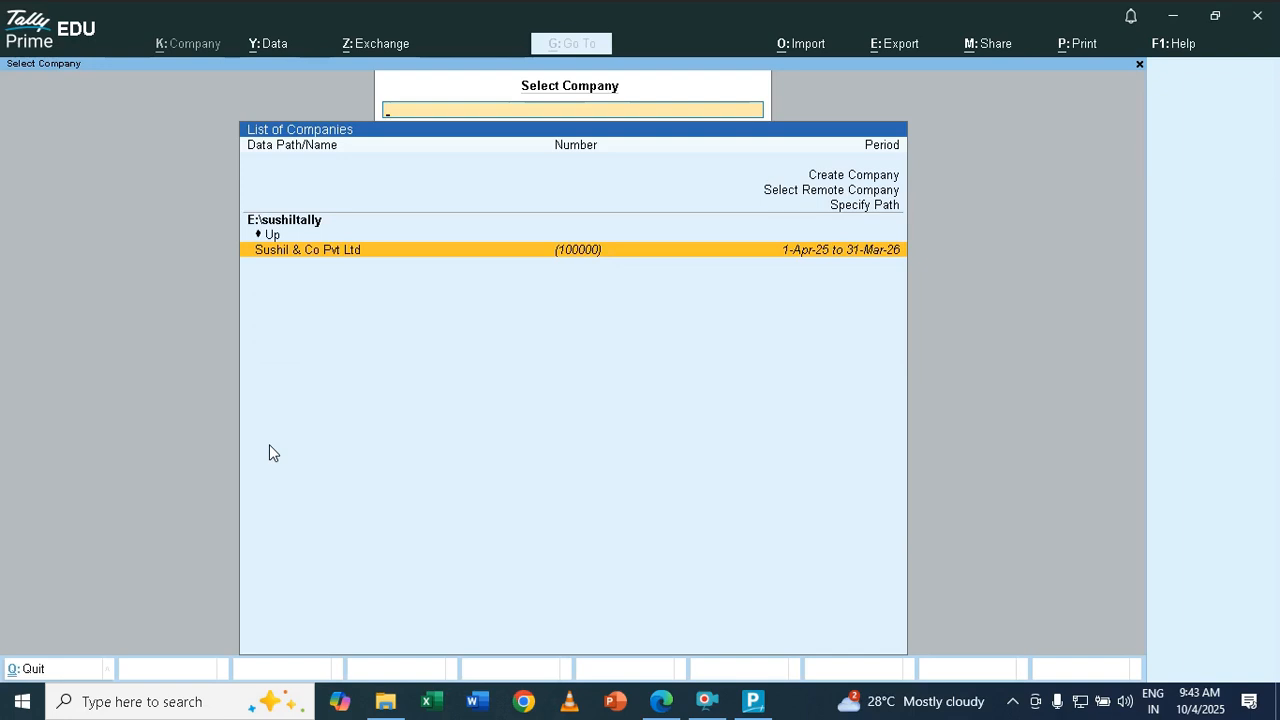
key(Return)
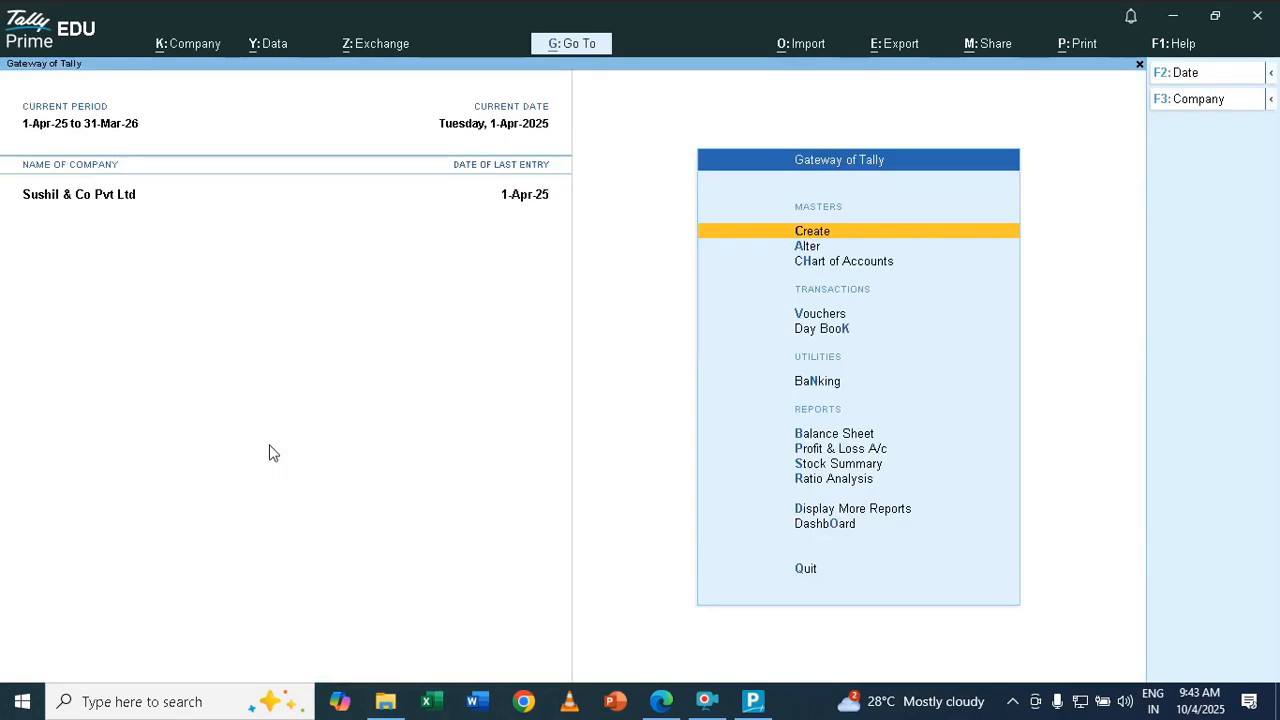
- Bring up the Account Books reports from the additional reports of the Gateway of Tally
key(Down)
key(Down)
key(Down)
key(Down)
key(Down)
key(Down)
key(Down)
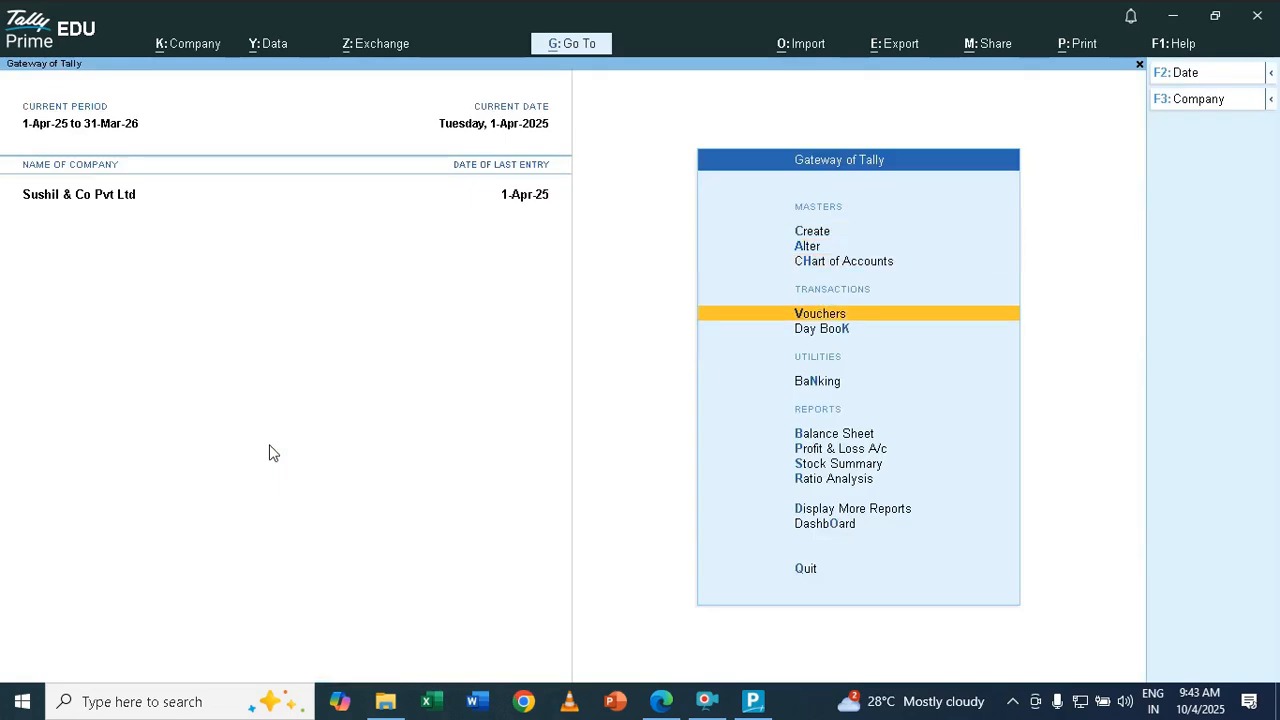
key(Down)
key(Down)
key(Down)
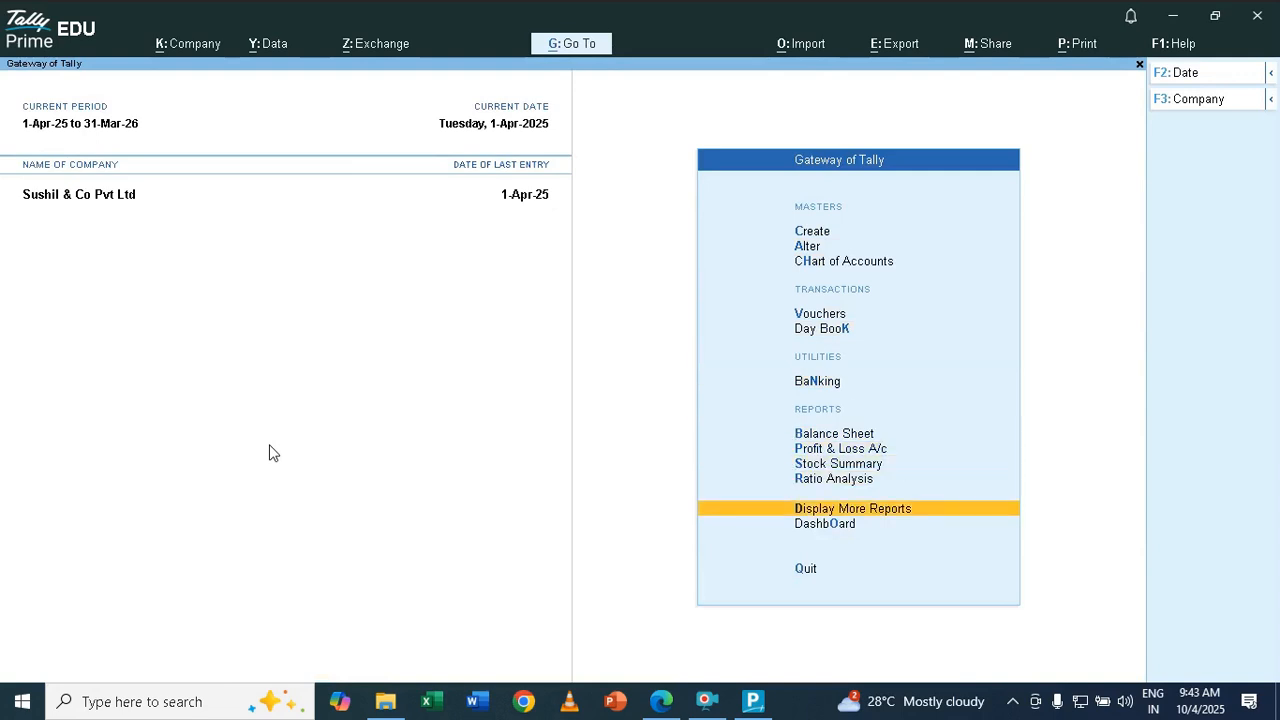
key(Return)
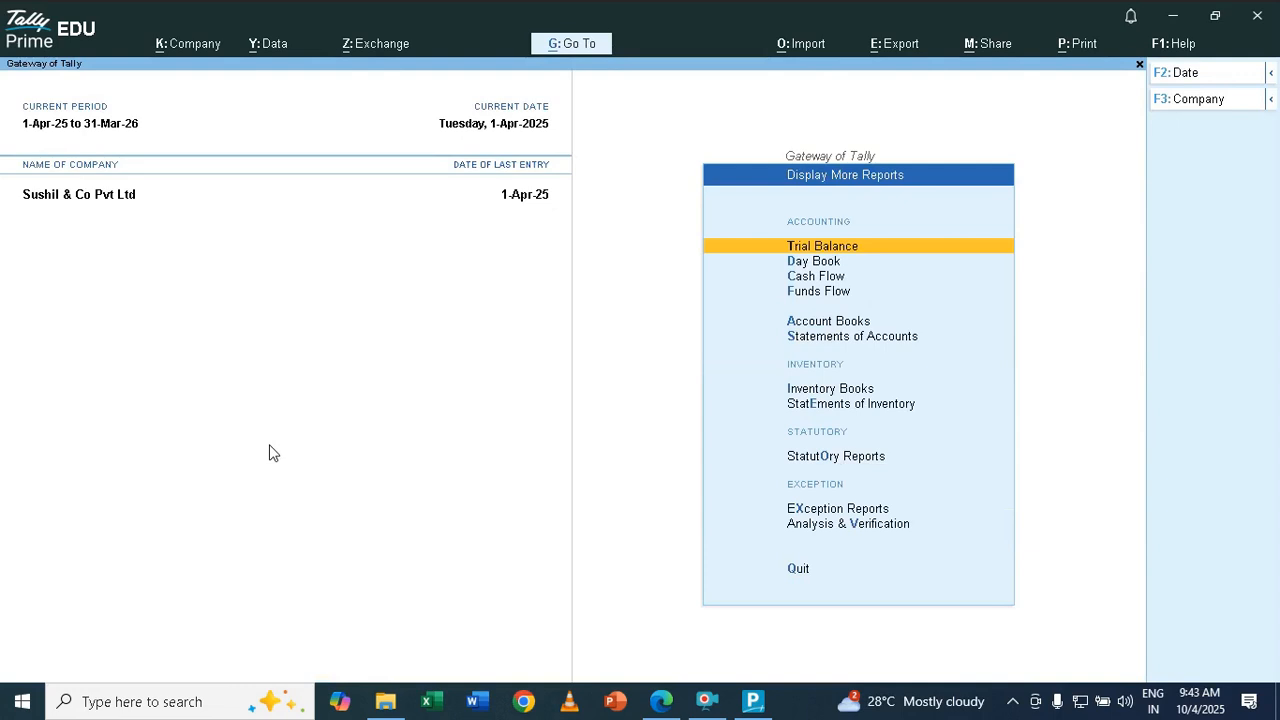
key(a)
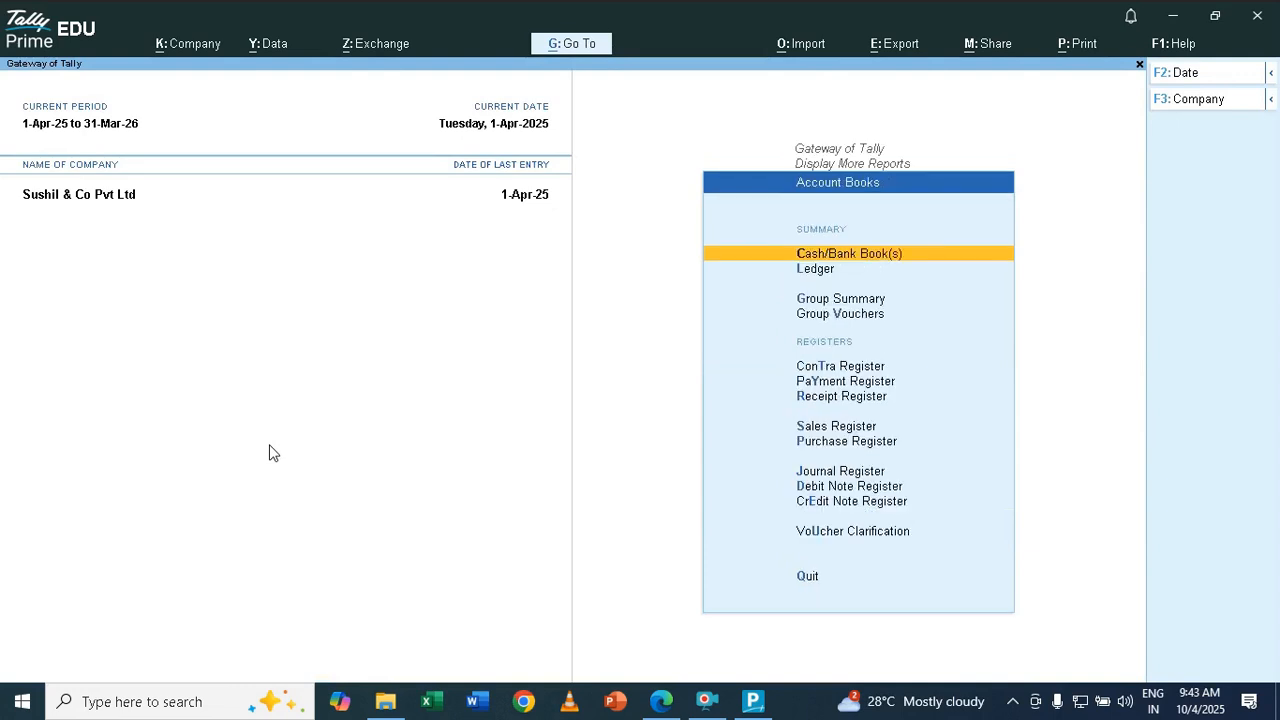
- View the Group Summary for the Capital Account group and return to the Gateway of Tally
text(g)
text(C)
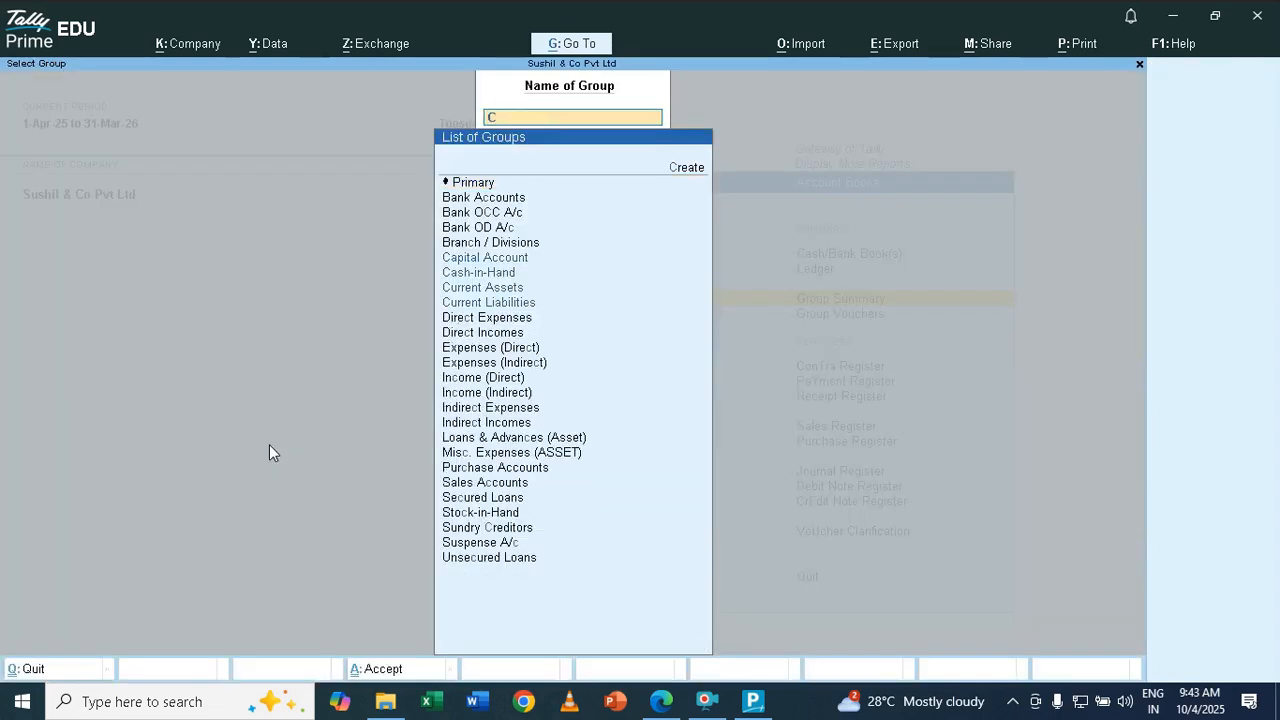
key(Down)
key(Up)
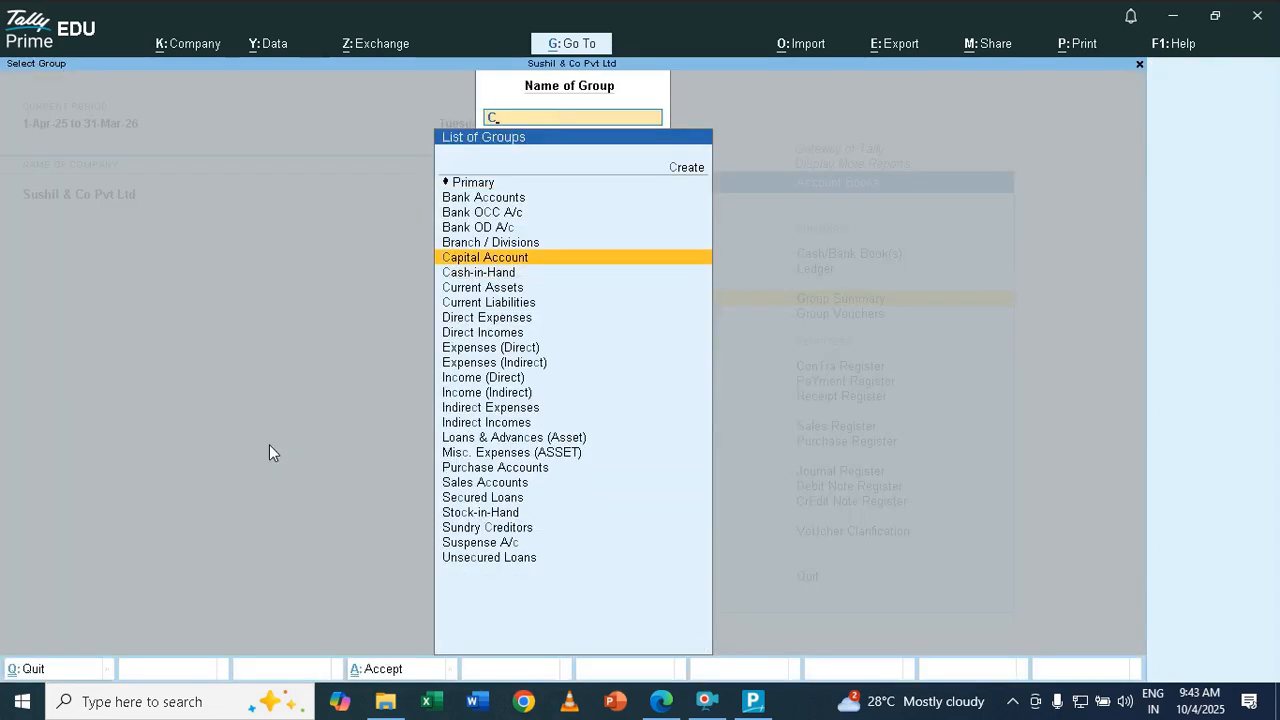
key(Return)
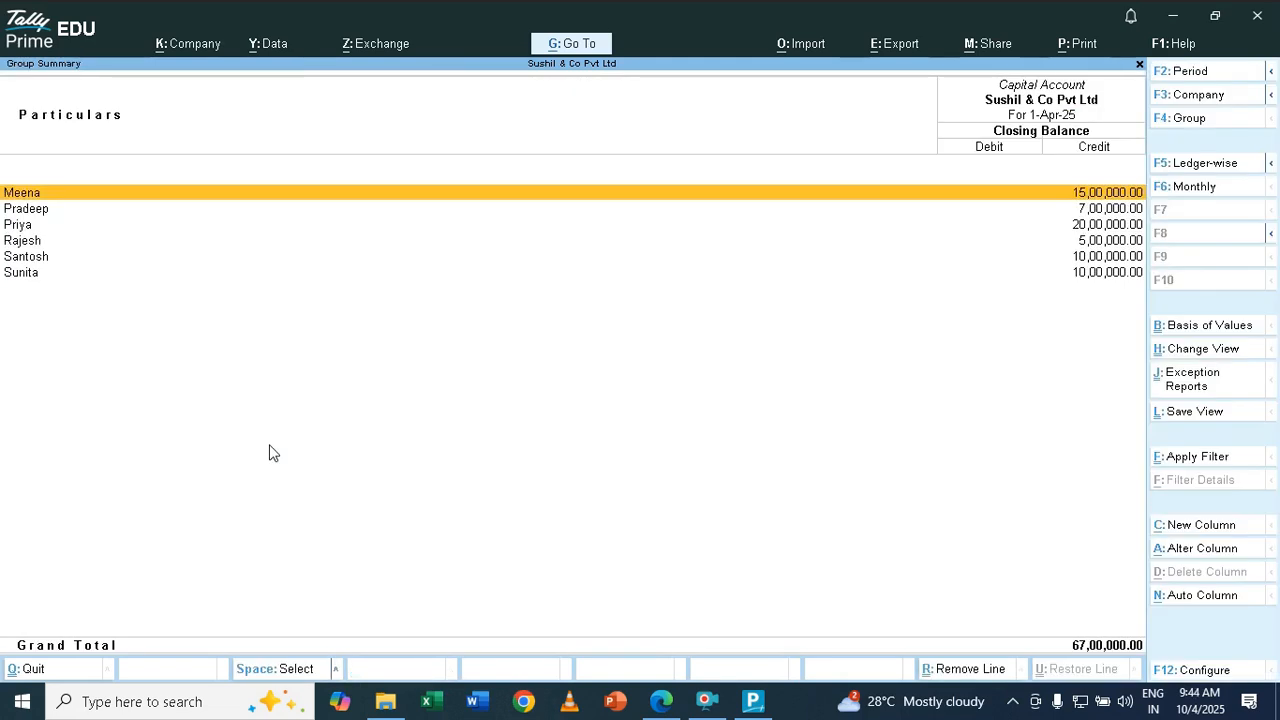
key(Escape)
key(Escape)
key(Escape)
key(Escape)
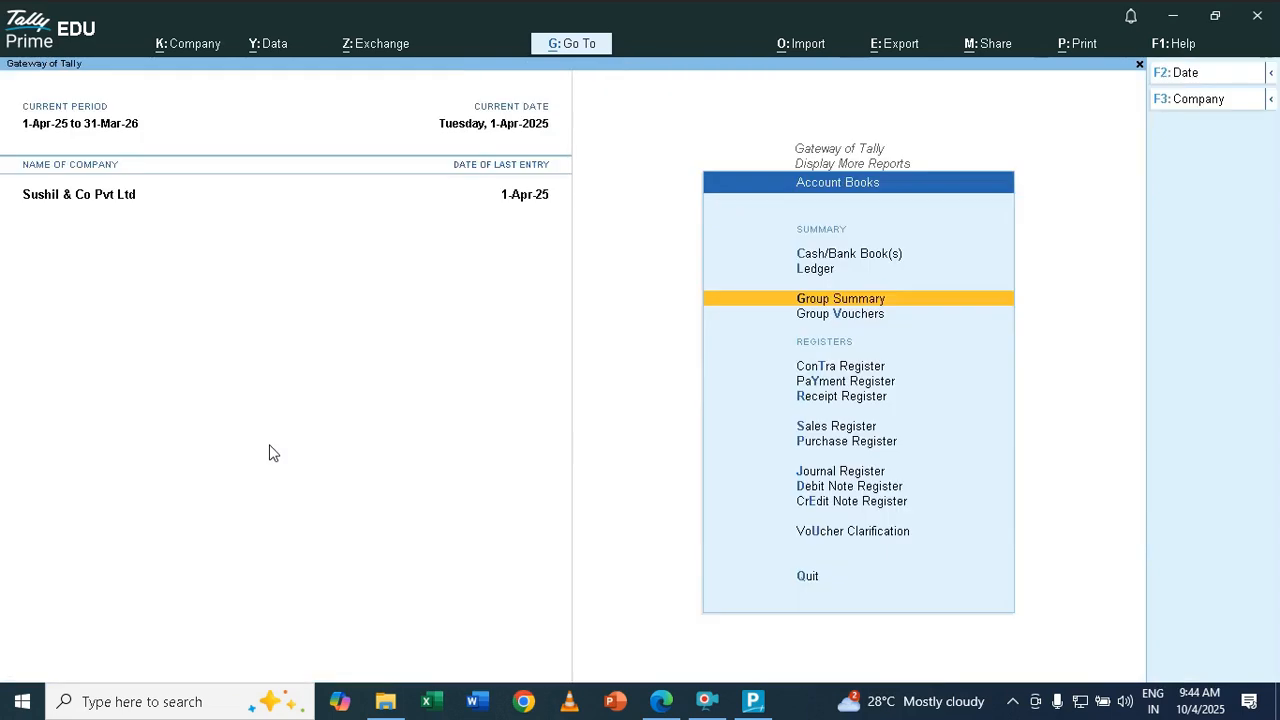
key(Escape)
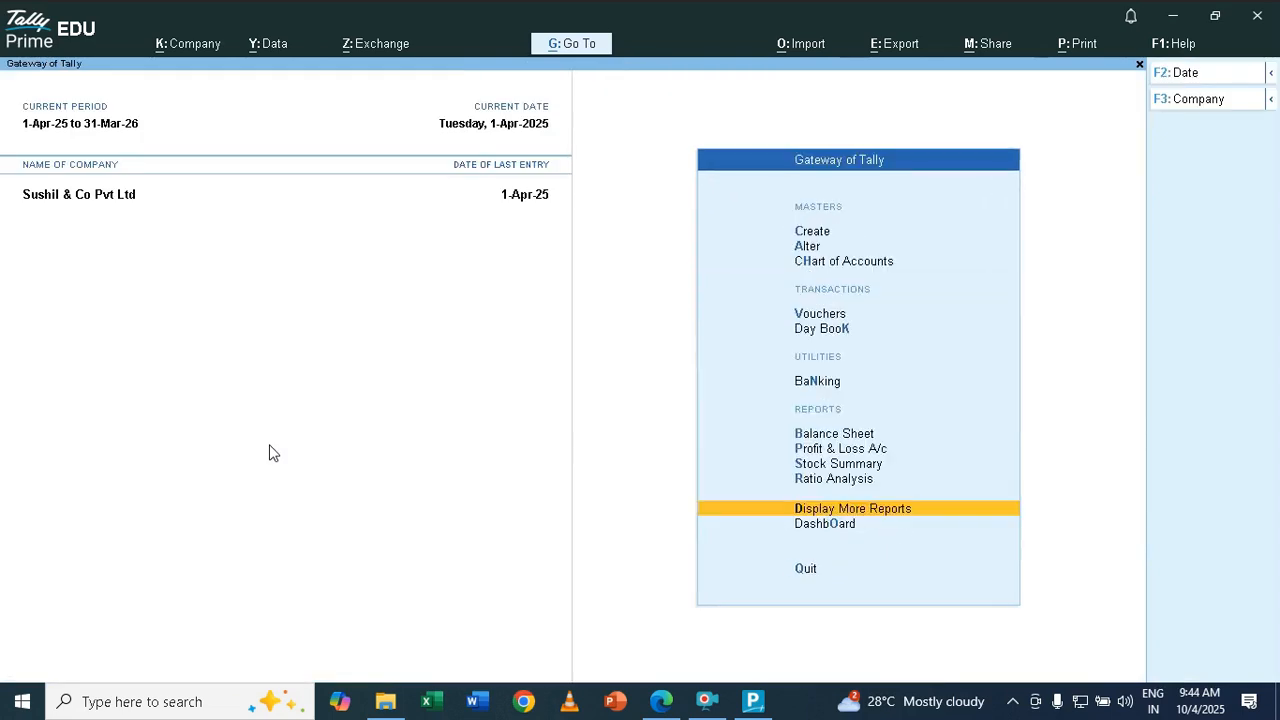
- Switch to the Tally notes PDF in Edge, read the Indirect Expenses entries, and return to TallyPrime
click(667, 703)
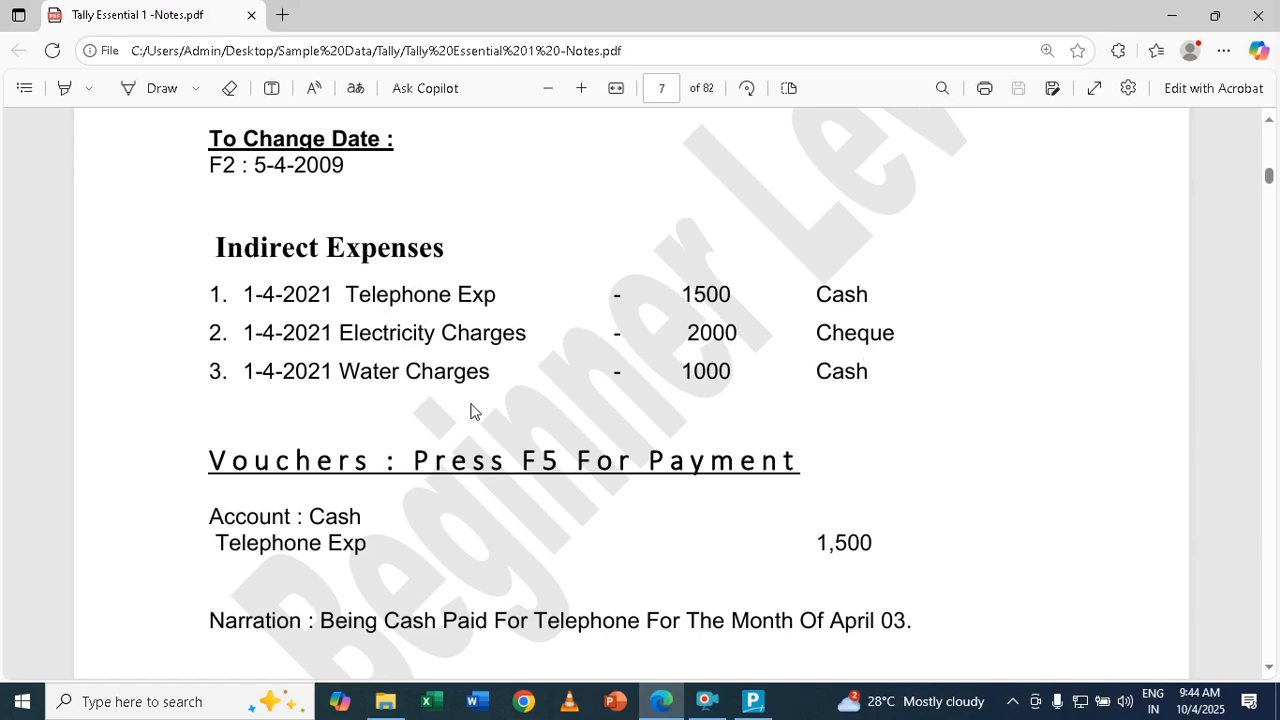
click(753, 703)
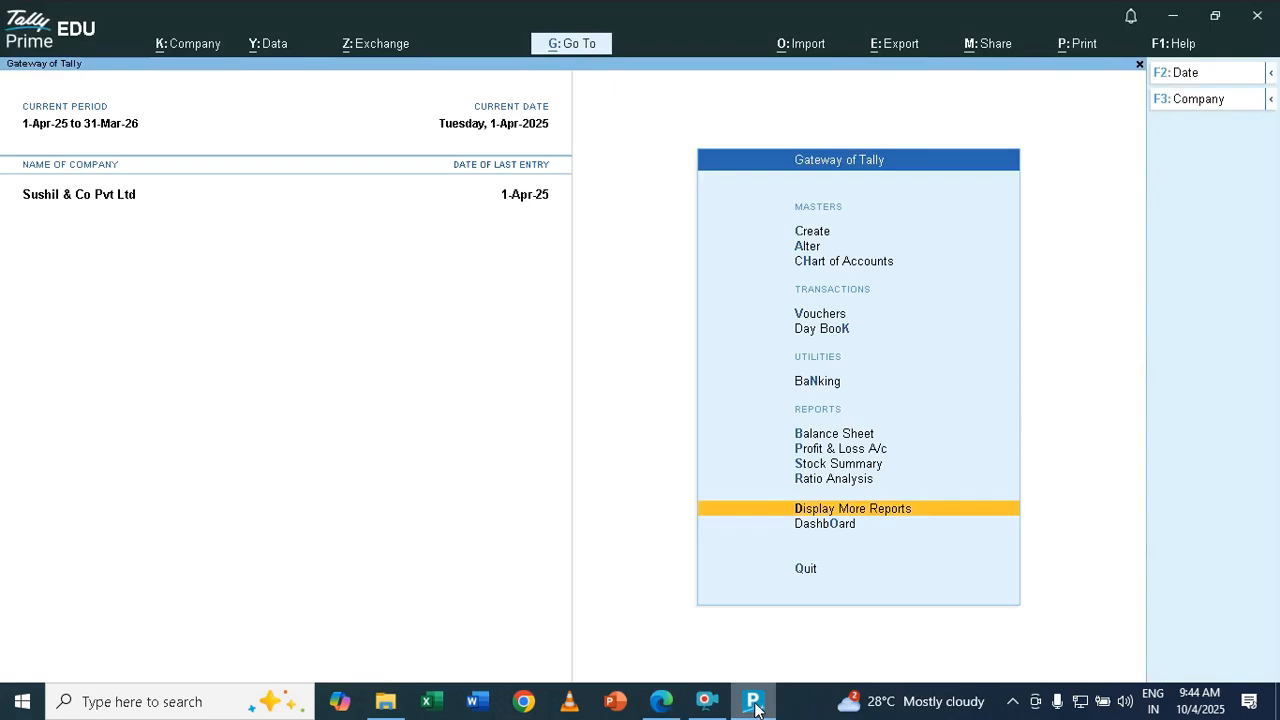
- Open the Chart of Accounts for Ledgers
key(Up)
key(Up)
key(Up)
key(Up)
key(Up)
key(Up)
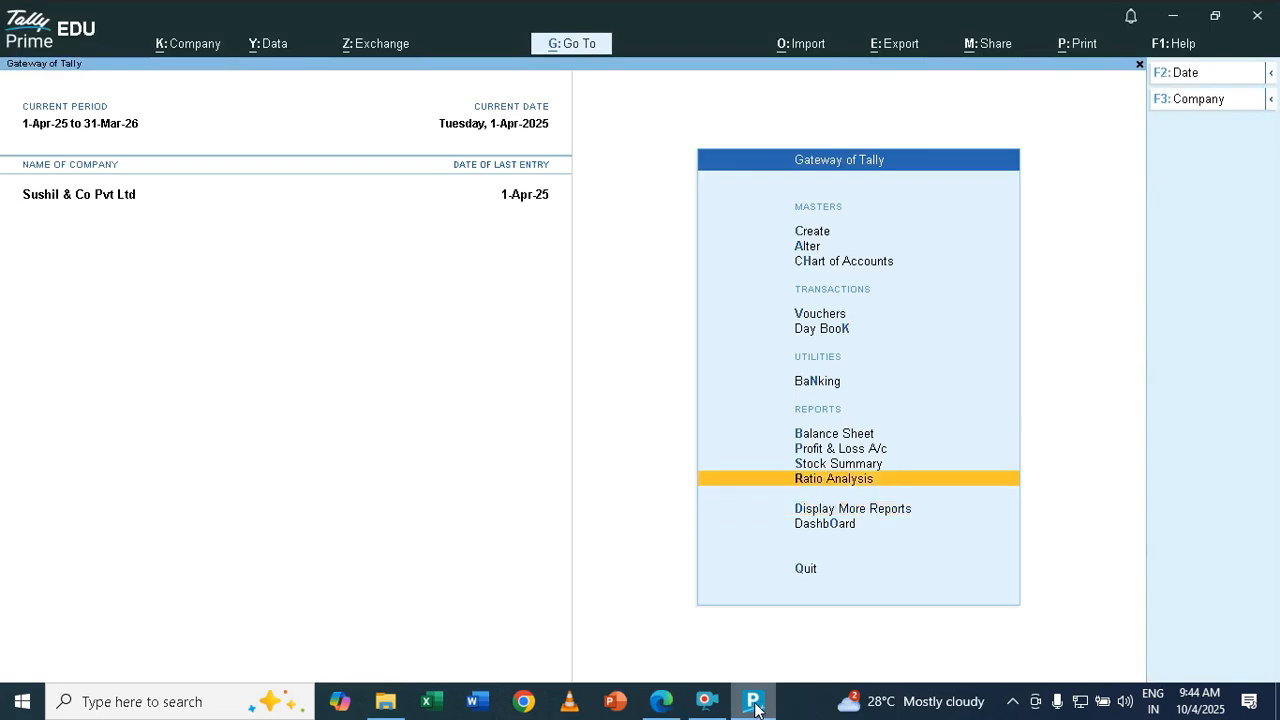
key(Up)
key(Up)
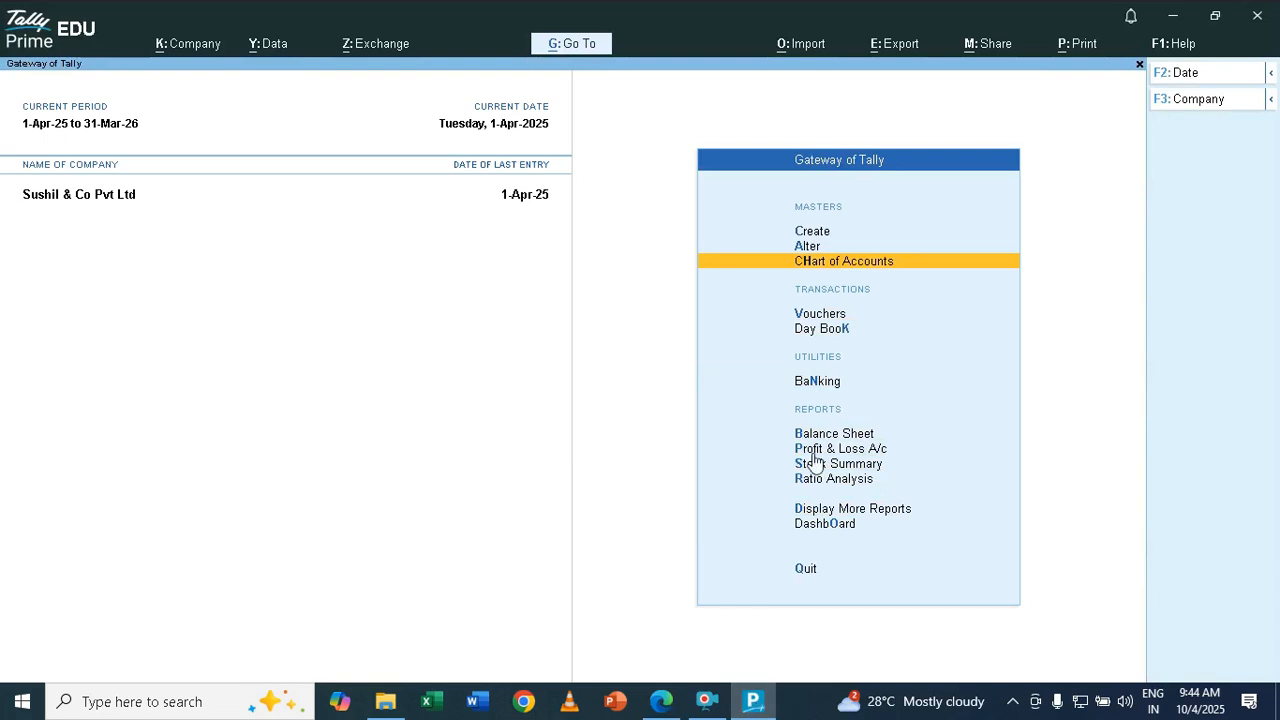
key(Up)
key(Up)
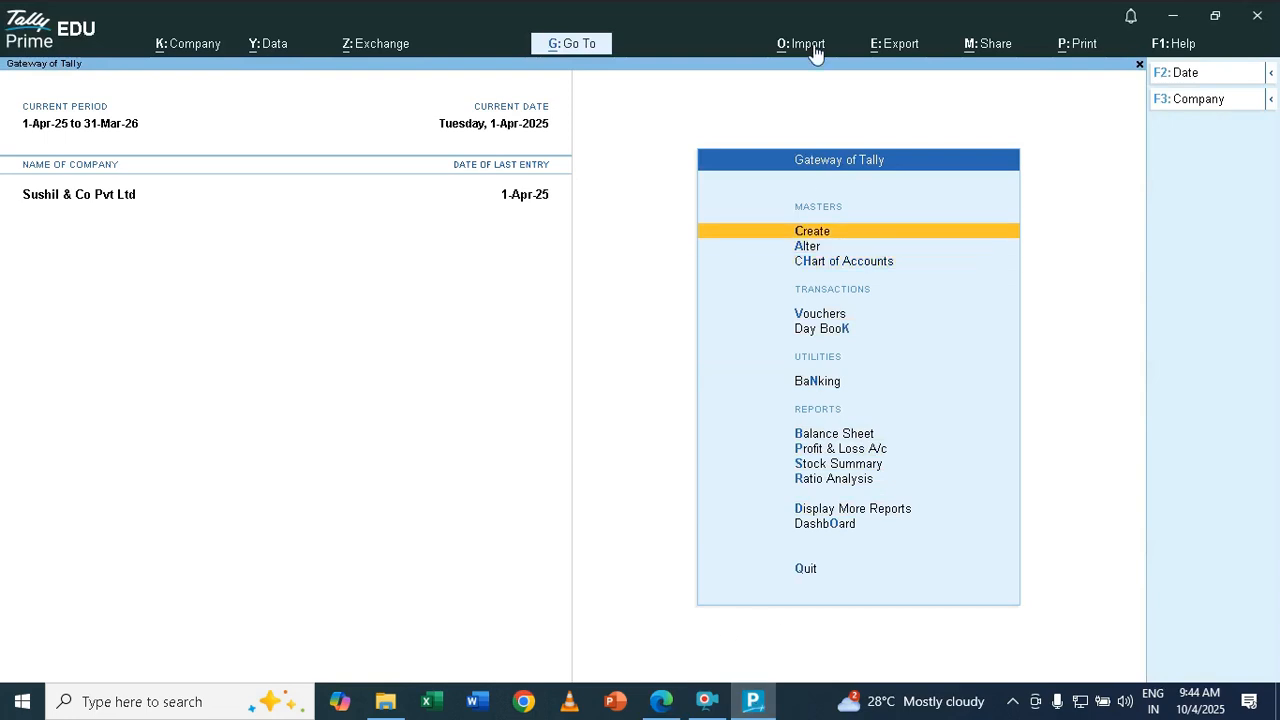
key(Down)
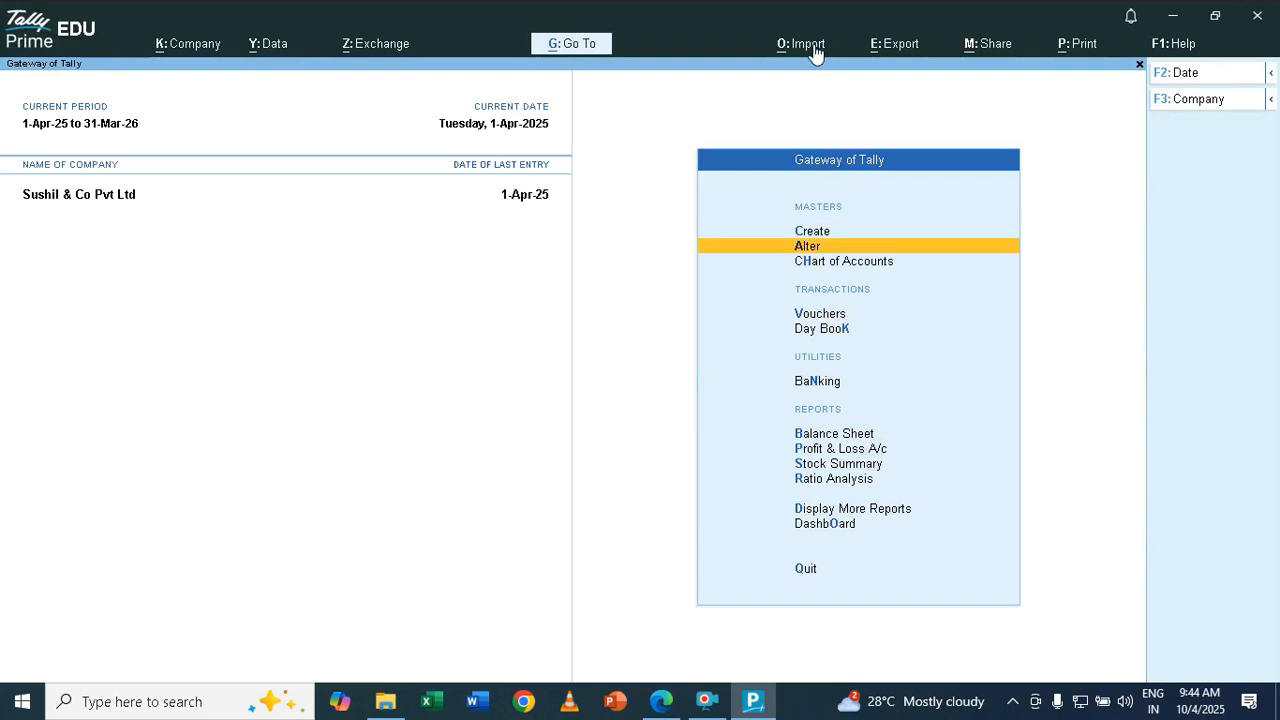
key(Down)
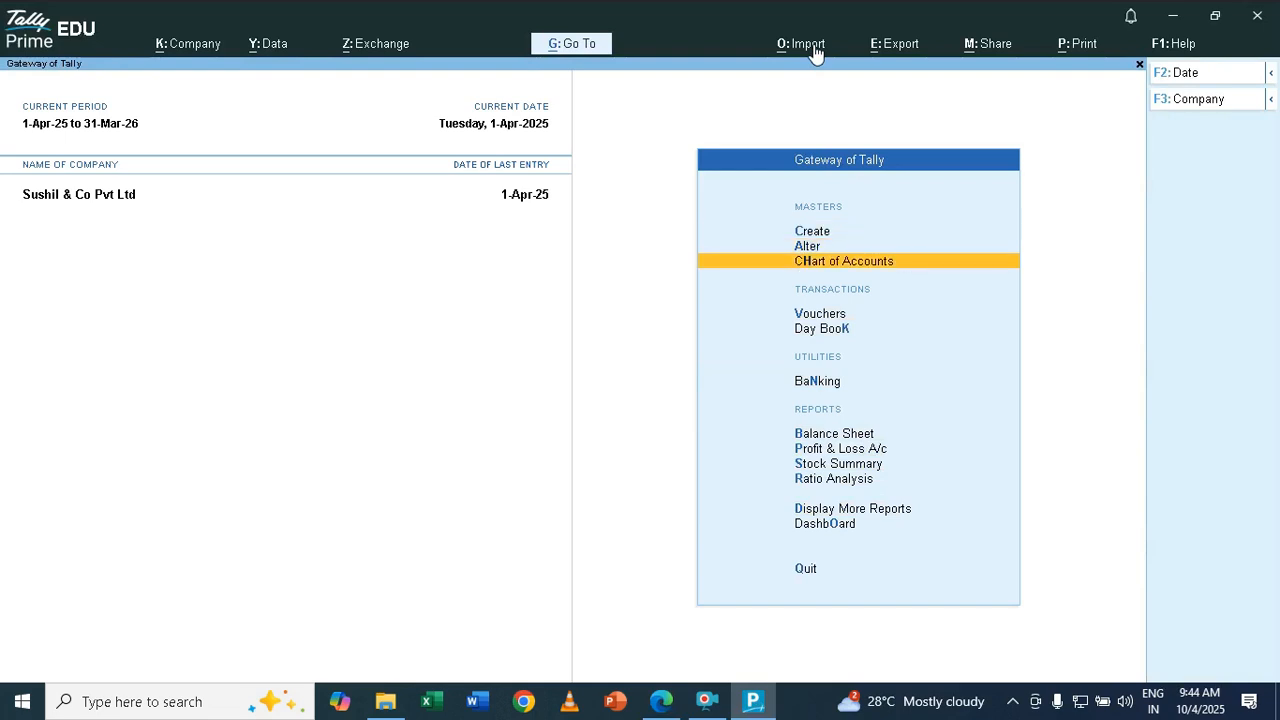
click(815, 52)
key(Escape)
key(Return)
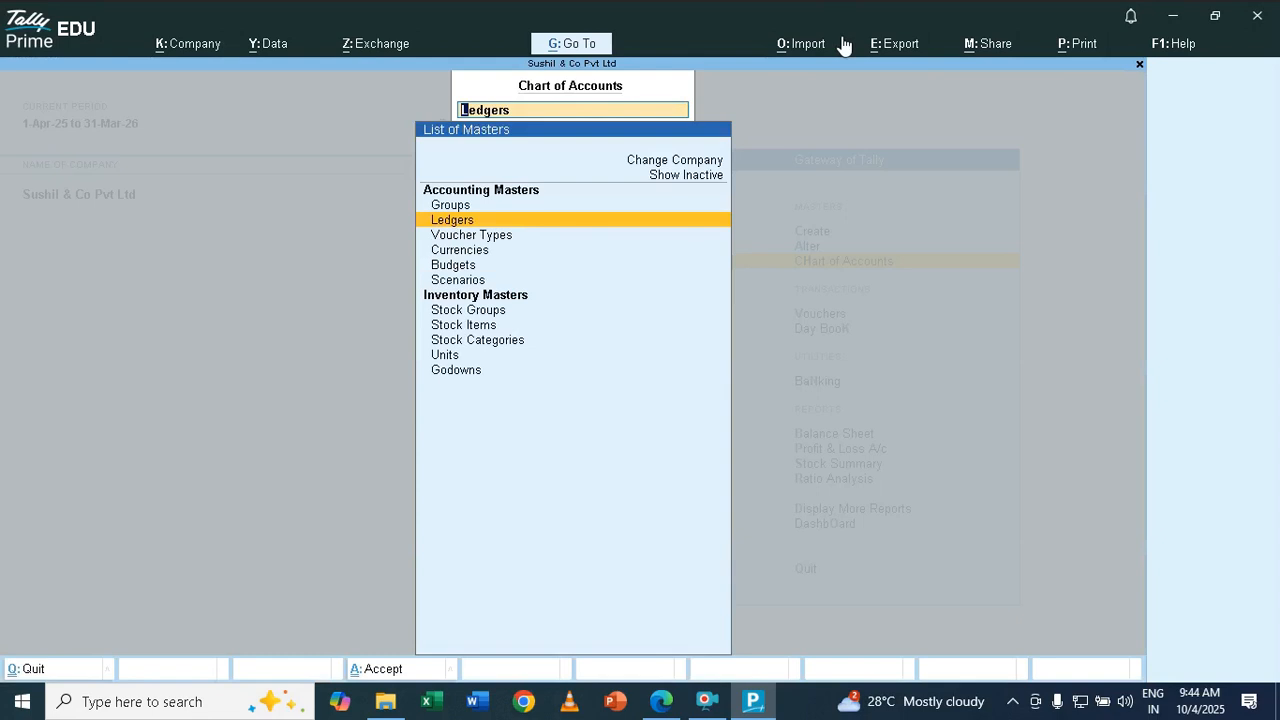
key(Return)
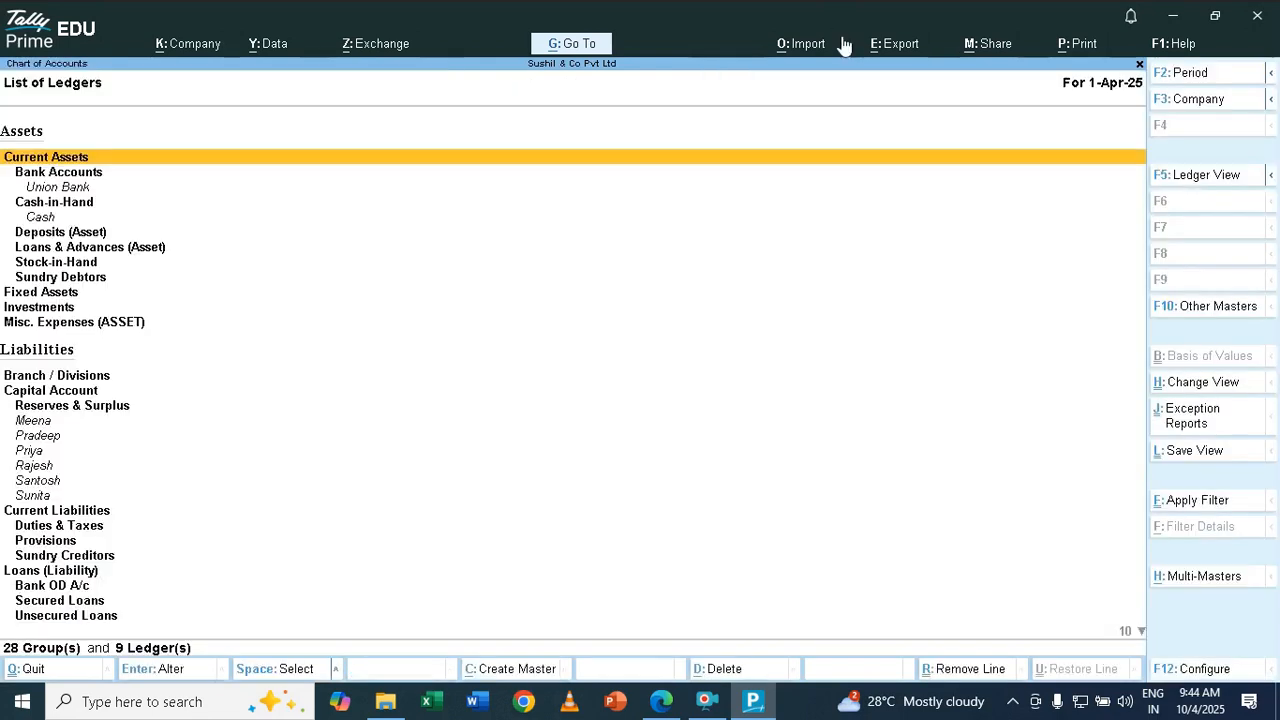
- Start Multi Create for ledgers and set the parent group to Indirect Expenses
key(alt+h)
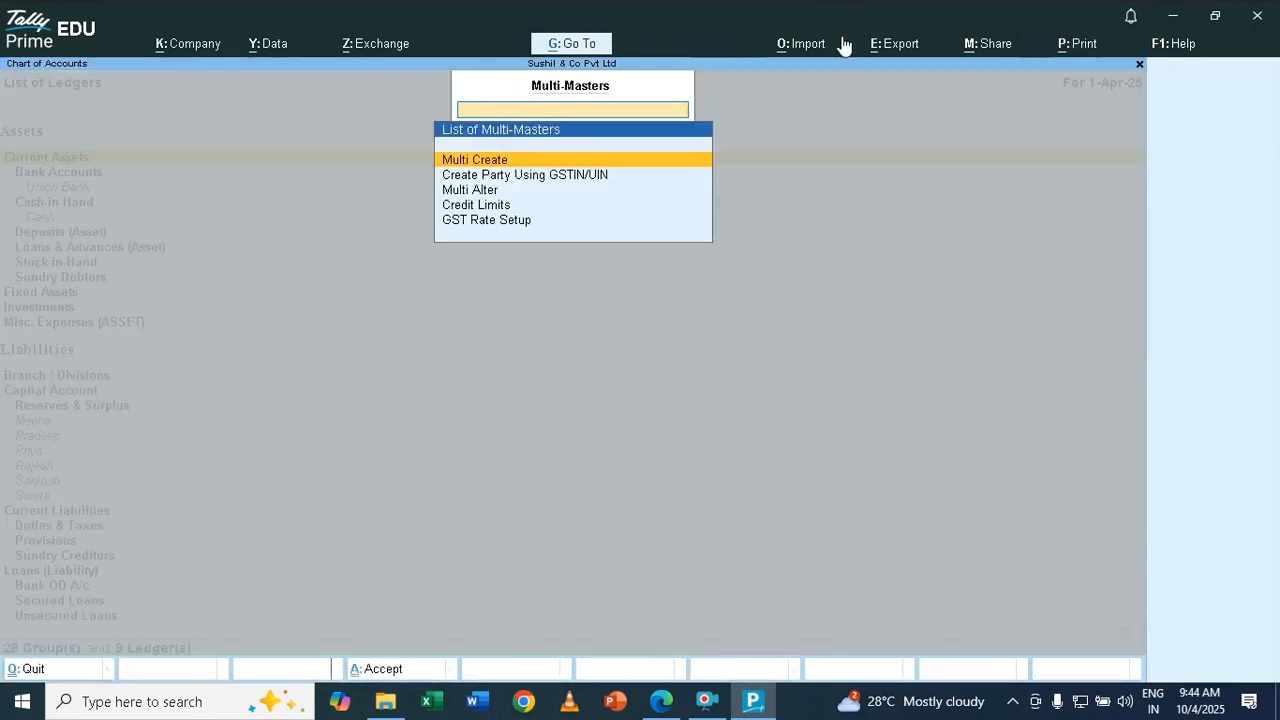
key(Return)
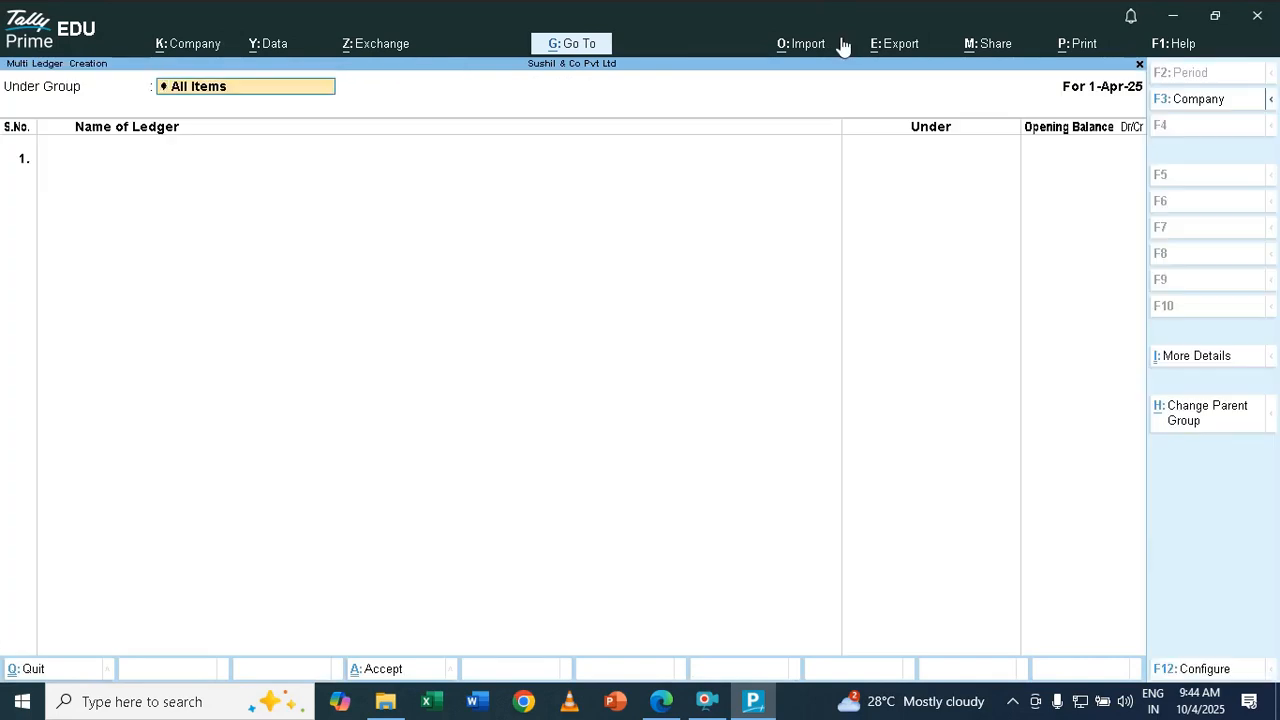
key(space)
key(Down)
key(Down)
key(Down)
key(Down)
key(Down)
key(Down)
key(Down)
key(Down)
key(Down)
key(Down)
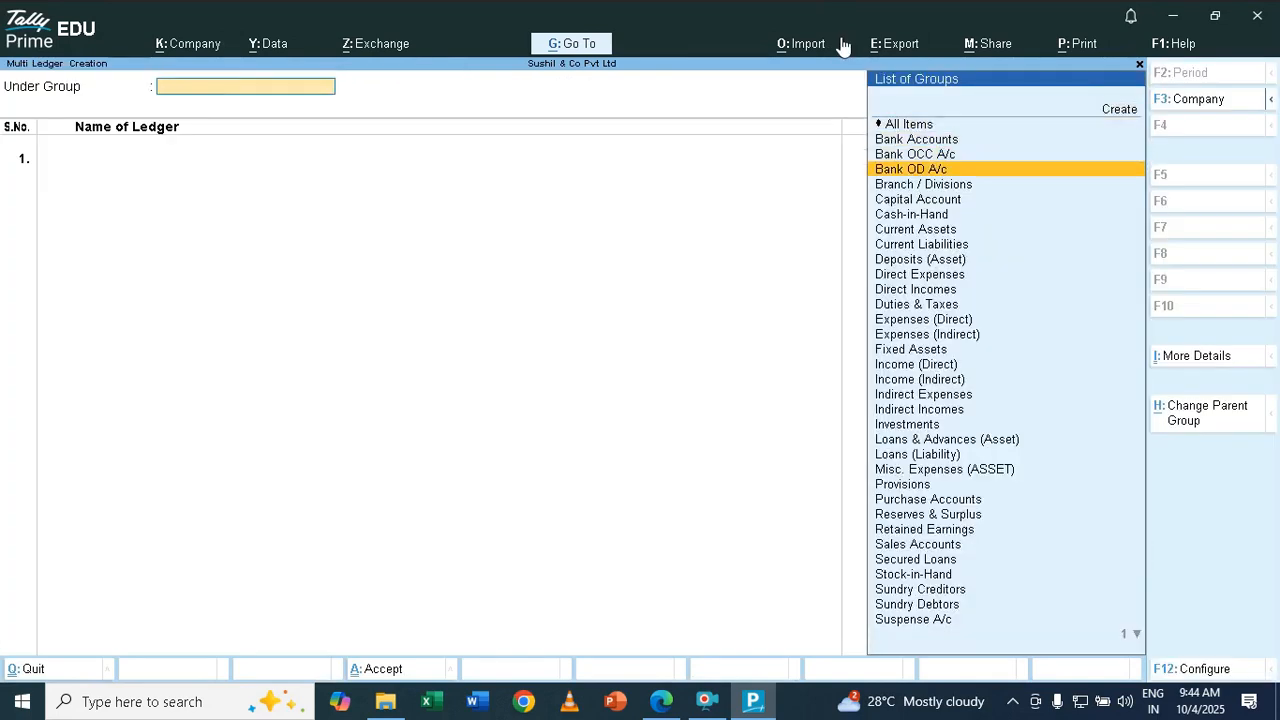
key(alt+o)
key(Down)
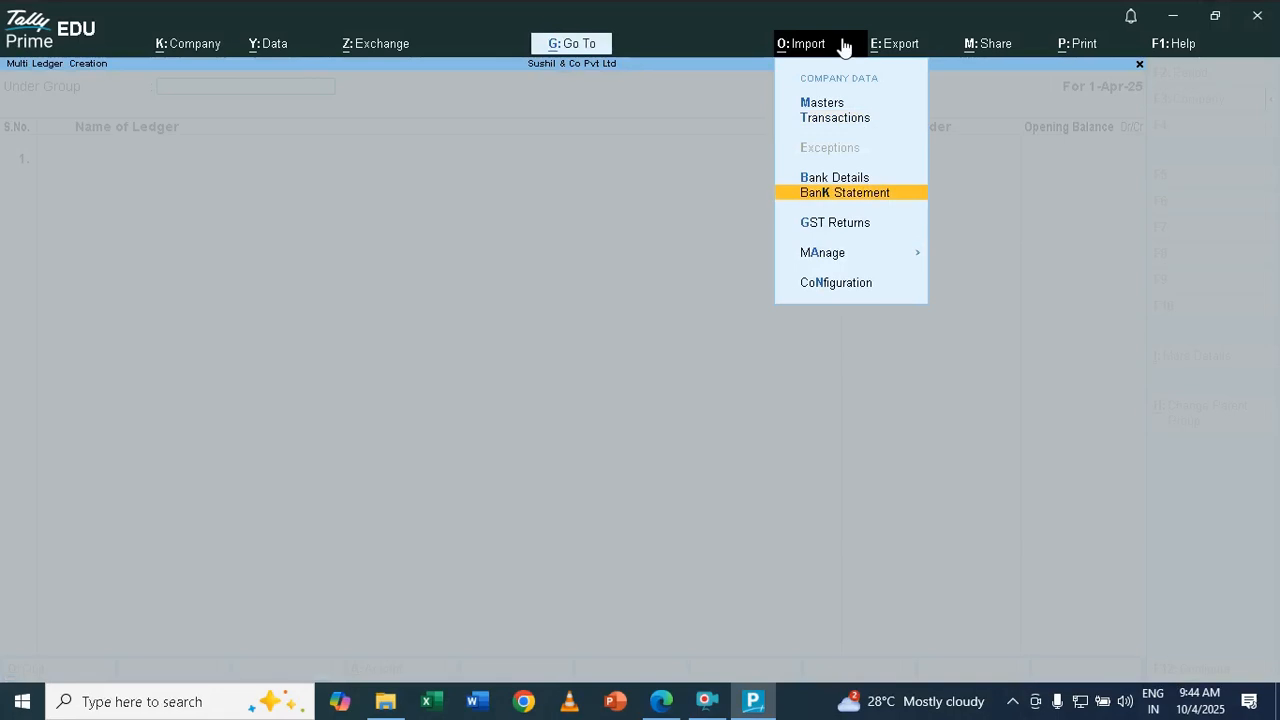
key(Escape)
key(Down)
key(Down)
key(Down)
key(Down)
key(Down)
key(Down)
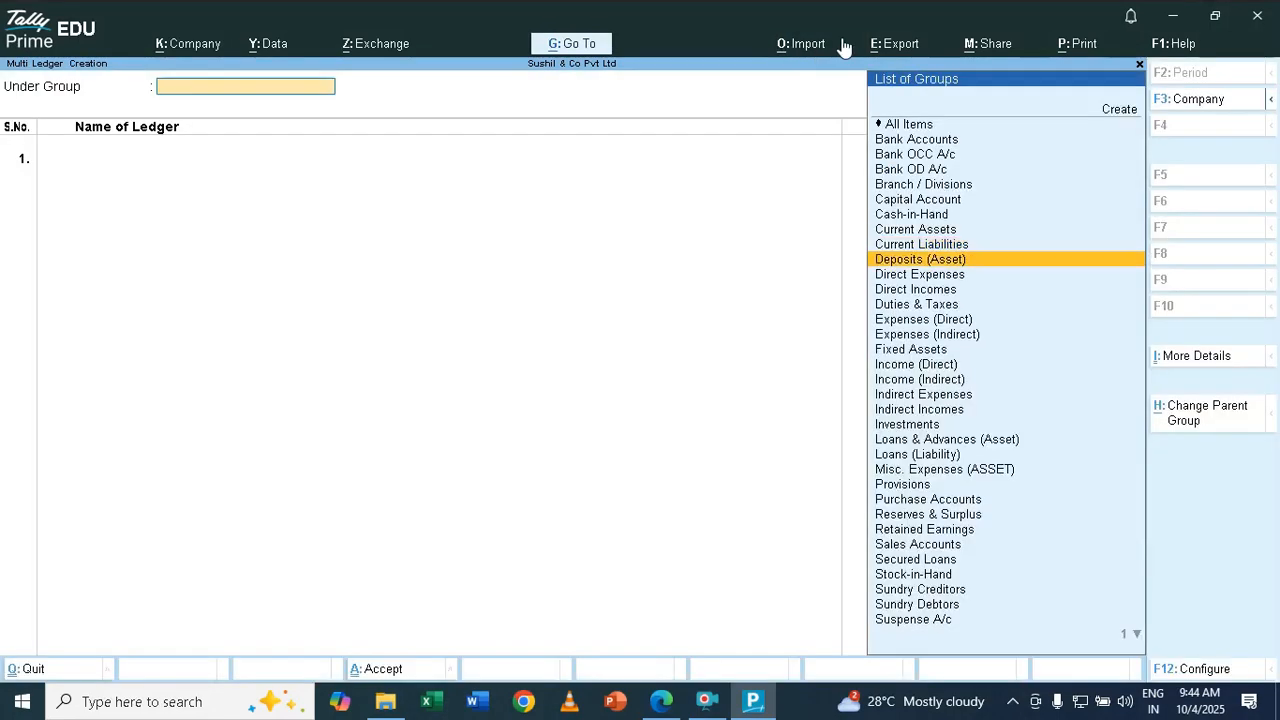
key(Down)
key(Down)
key(Down)
key(Down)
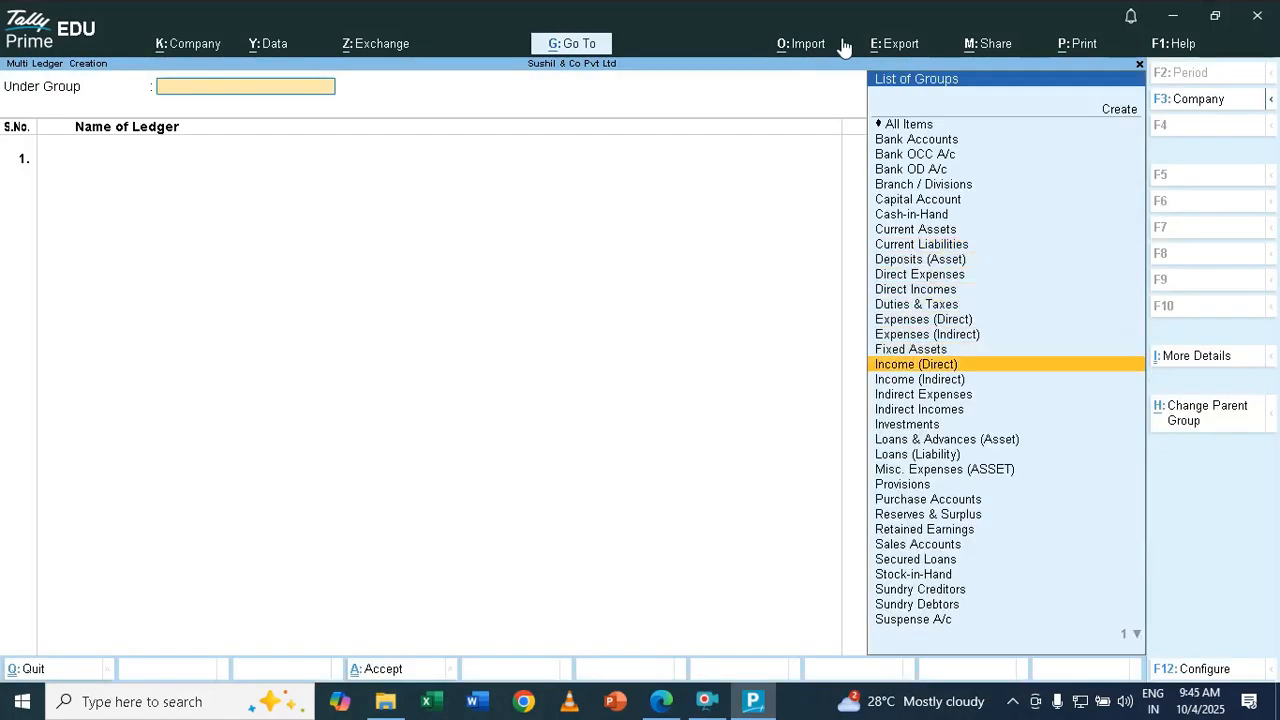
key(Return)
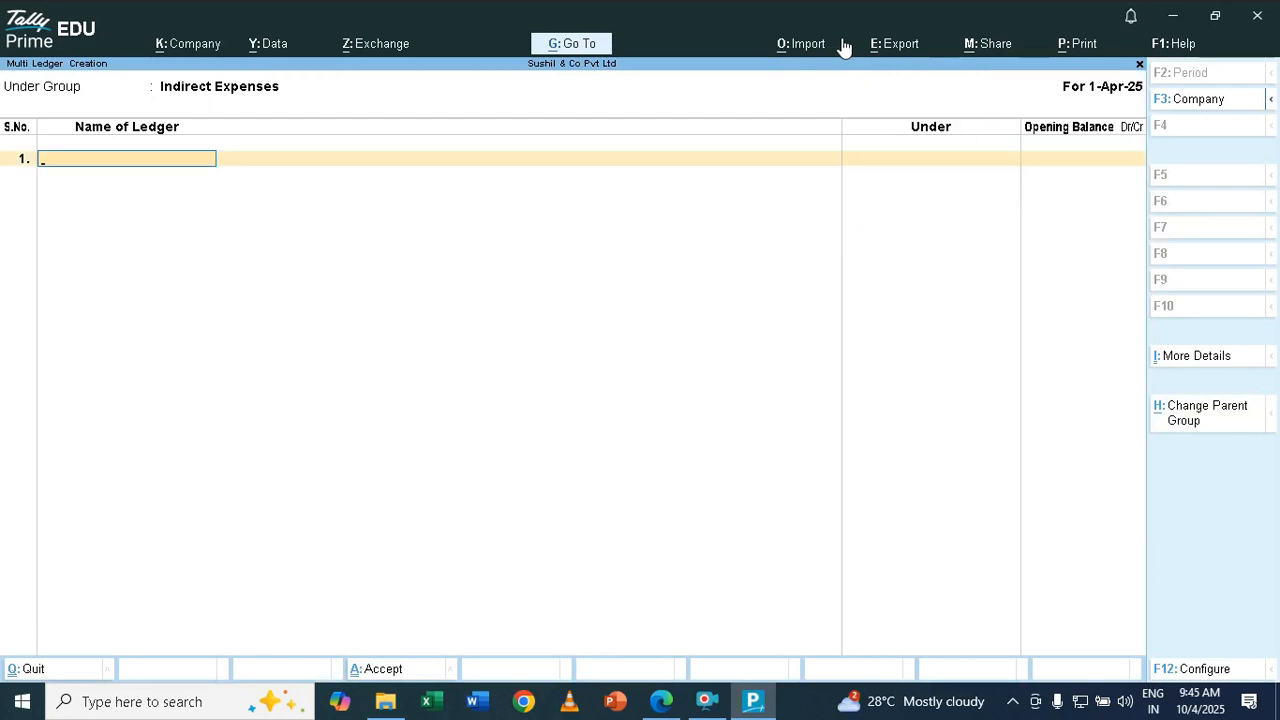
- Check the expense names in the PDF notes and enter Telephone Exp as the first ledger, leaving its opening balance blank
key(alt+Tab)
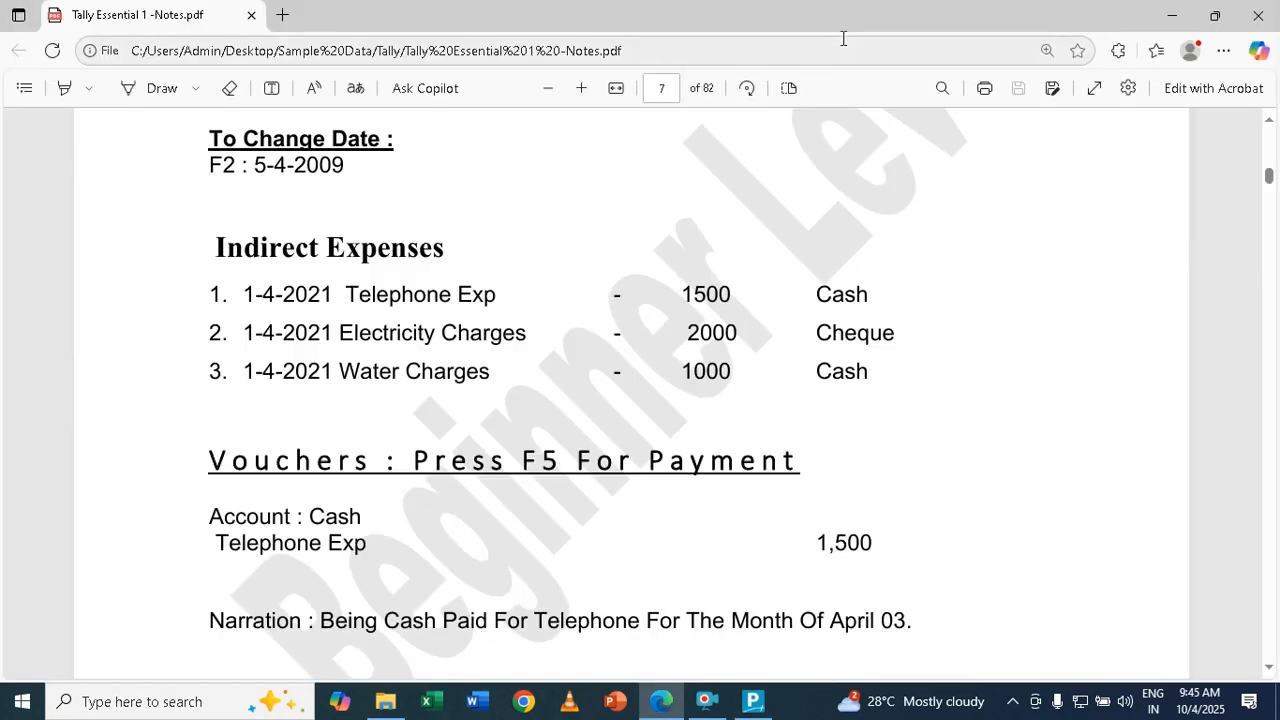
key(alt+Tab)
text(Te)
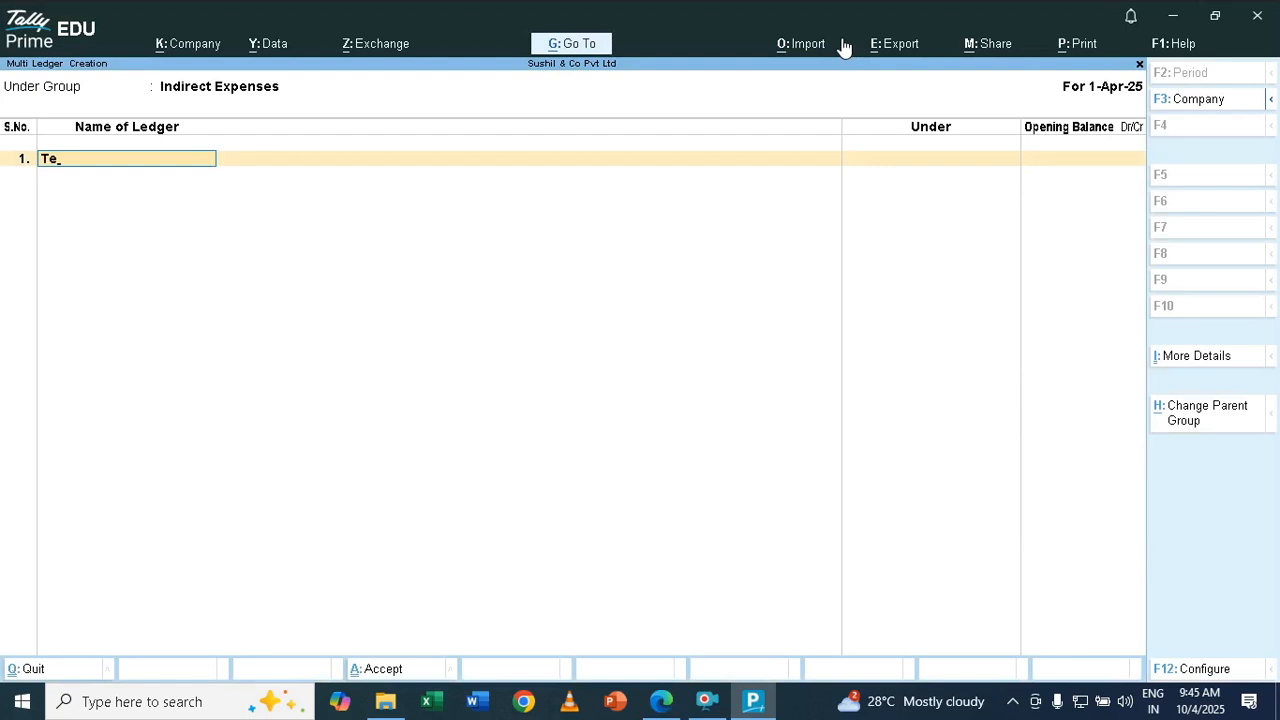
text(lephone Exp)
key(Return)
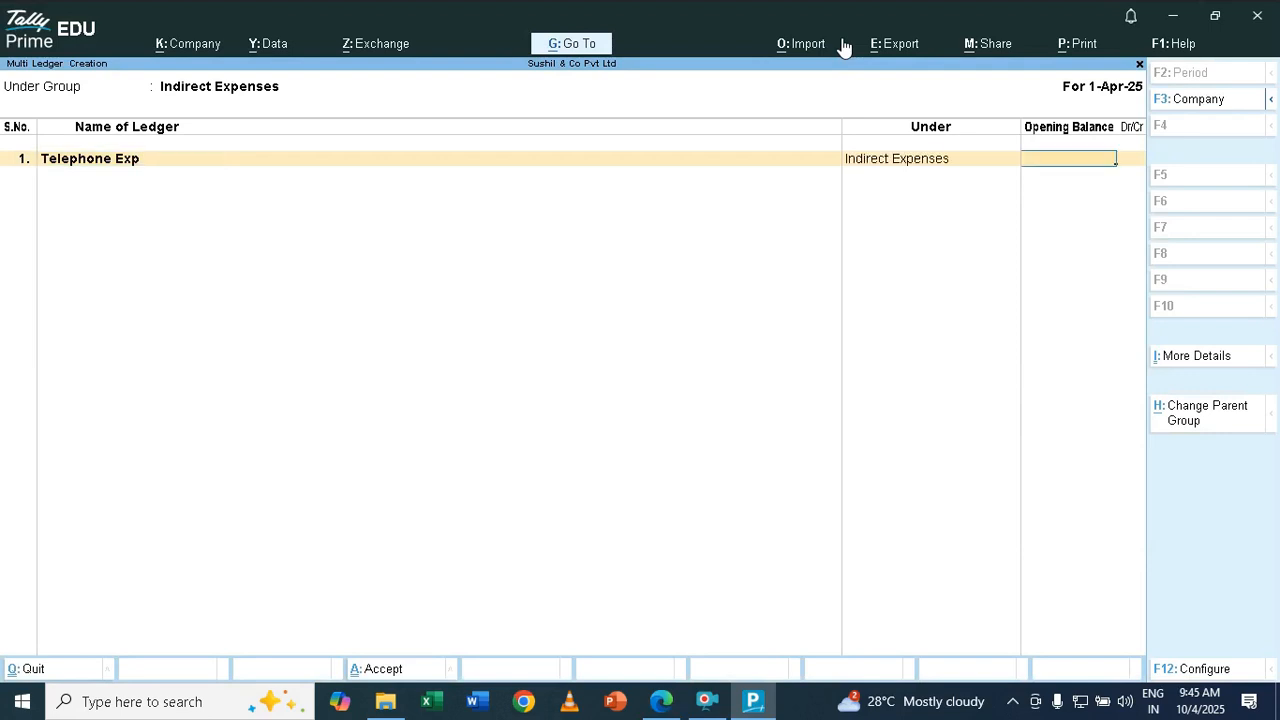
key(alt+Tab)
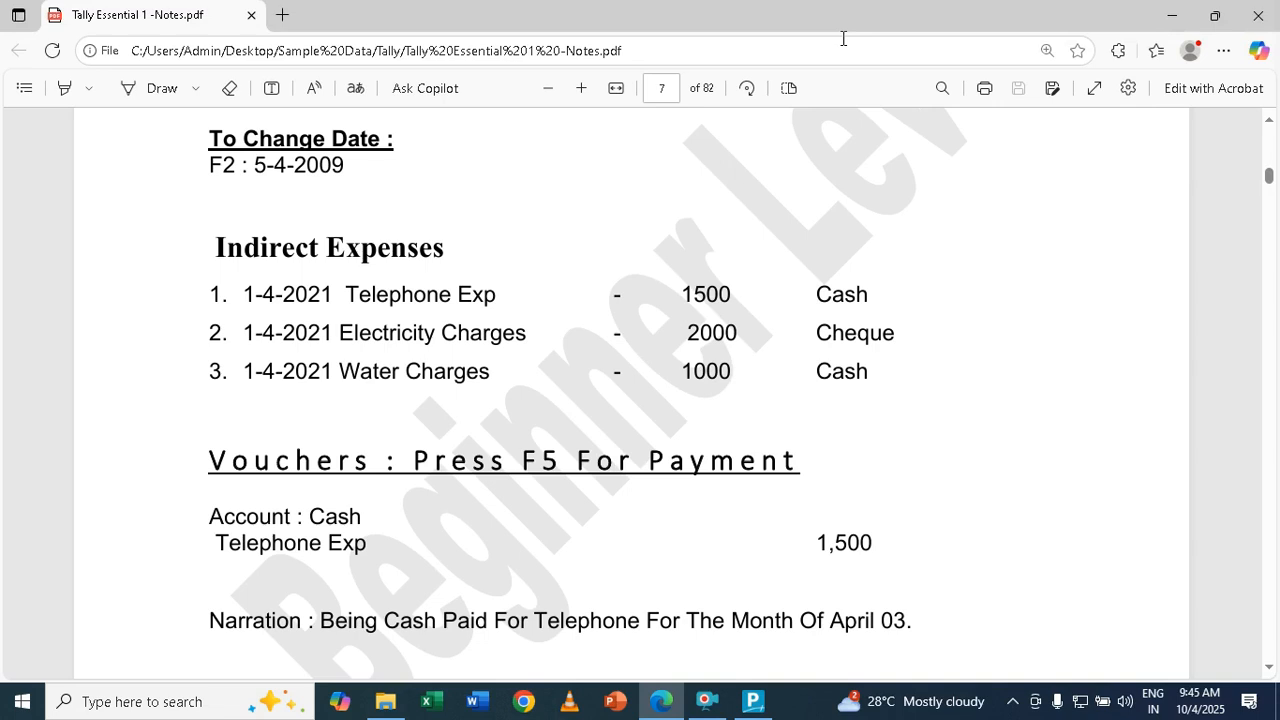
key(alt+Tab)
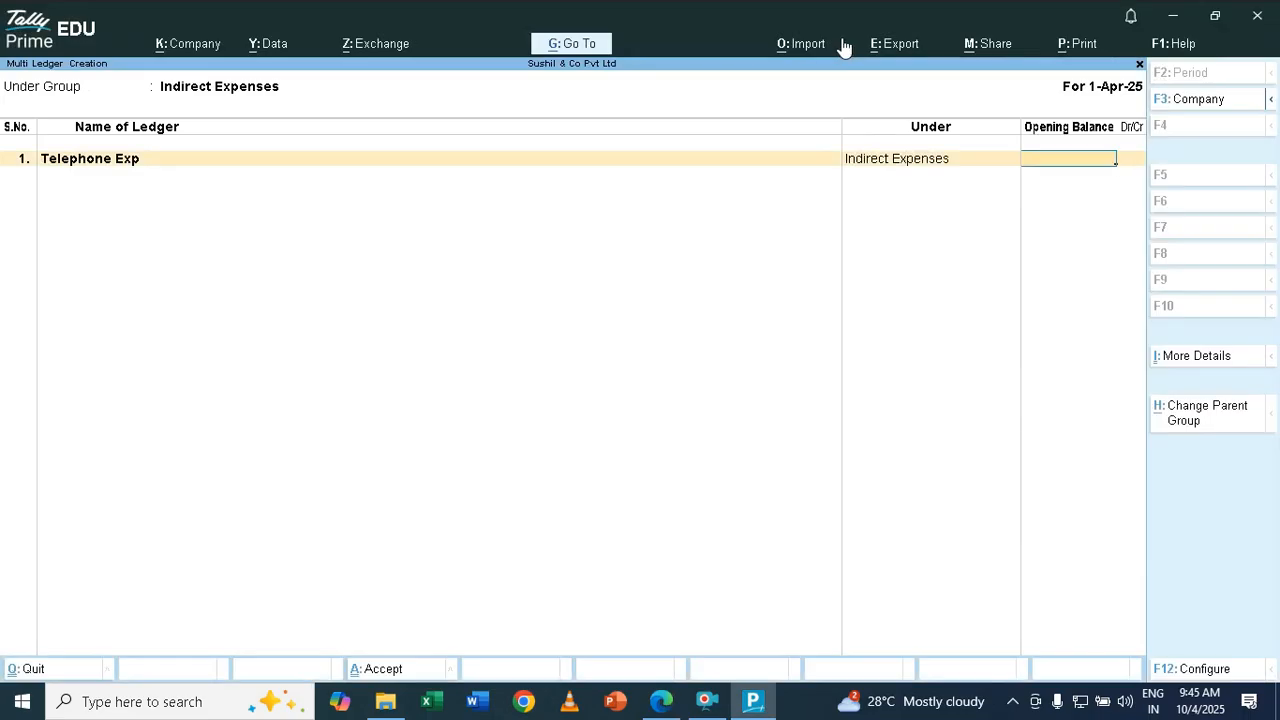
key(Return)
- Add Electricity Charges from the notes as the second ledger, leaving its opening balance blank
key(alt+Tab)
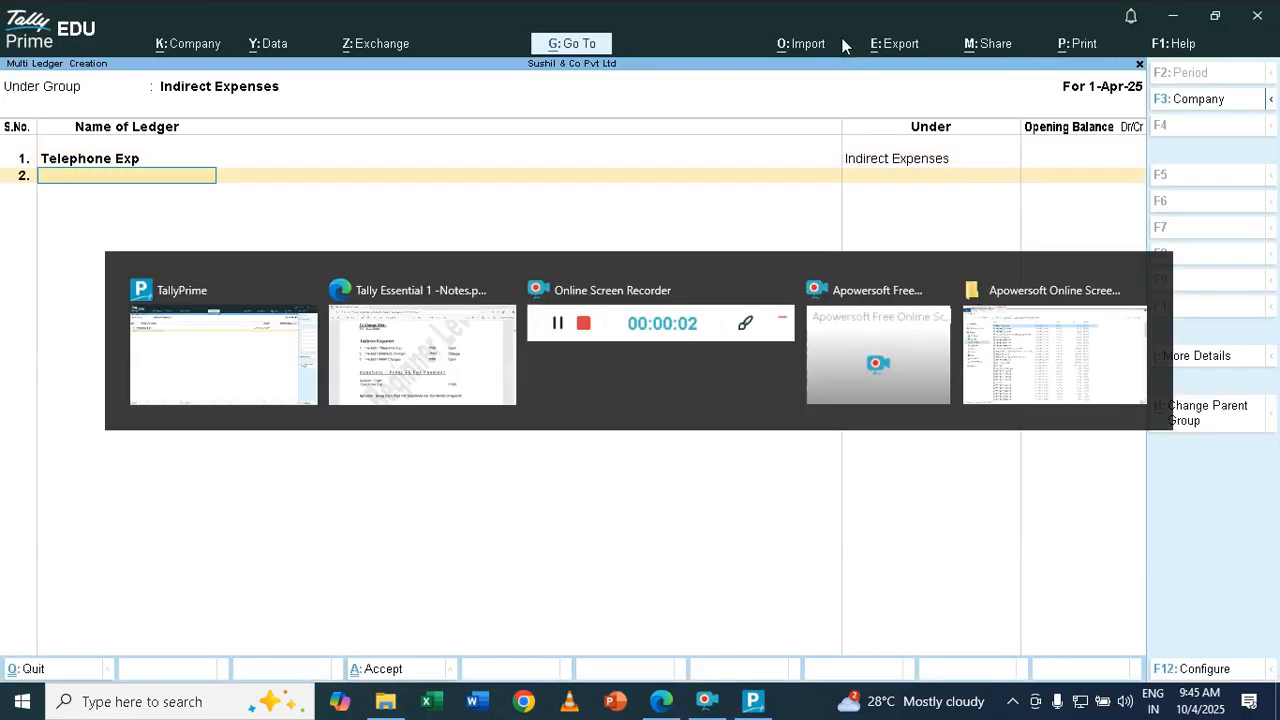
key(alt+Tab)
text(Electrici)
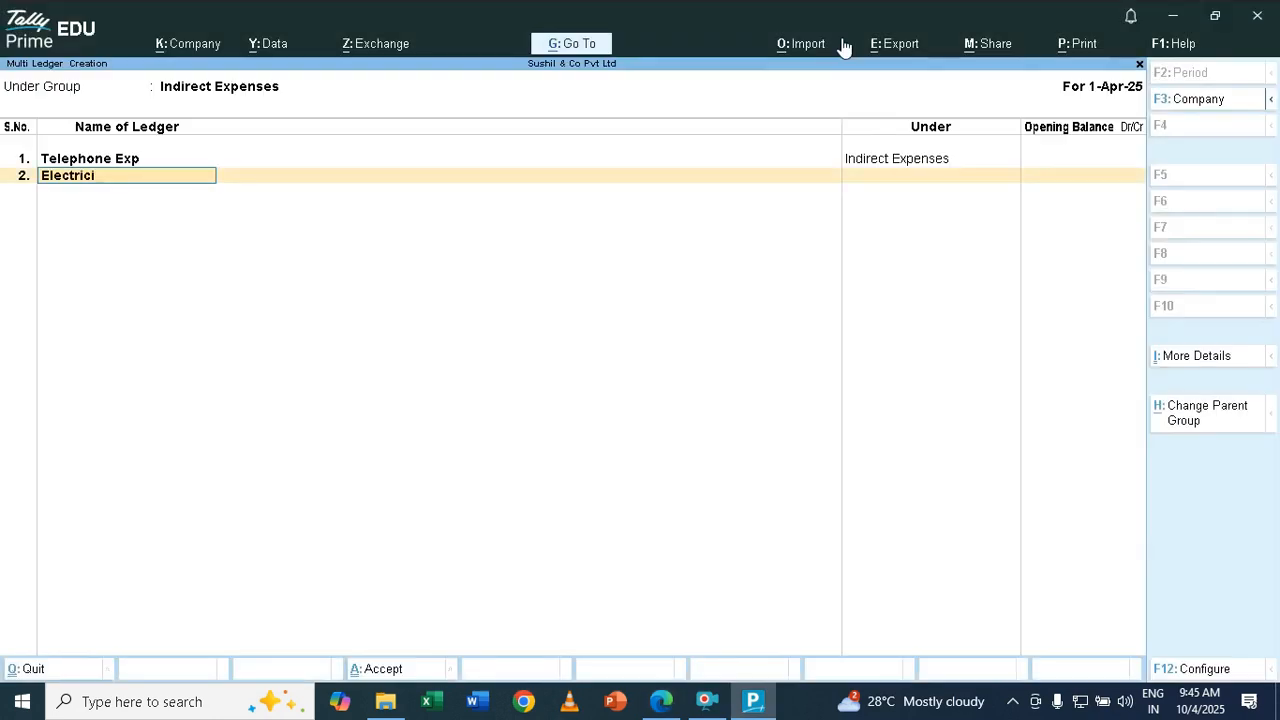
text(ty Charges)
key(Return)
key(Return)
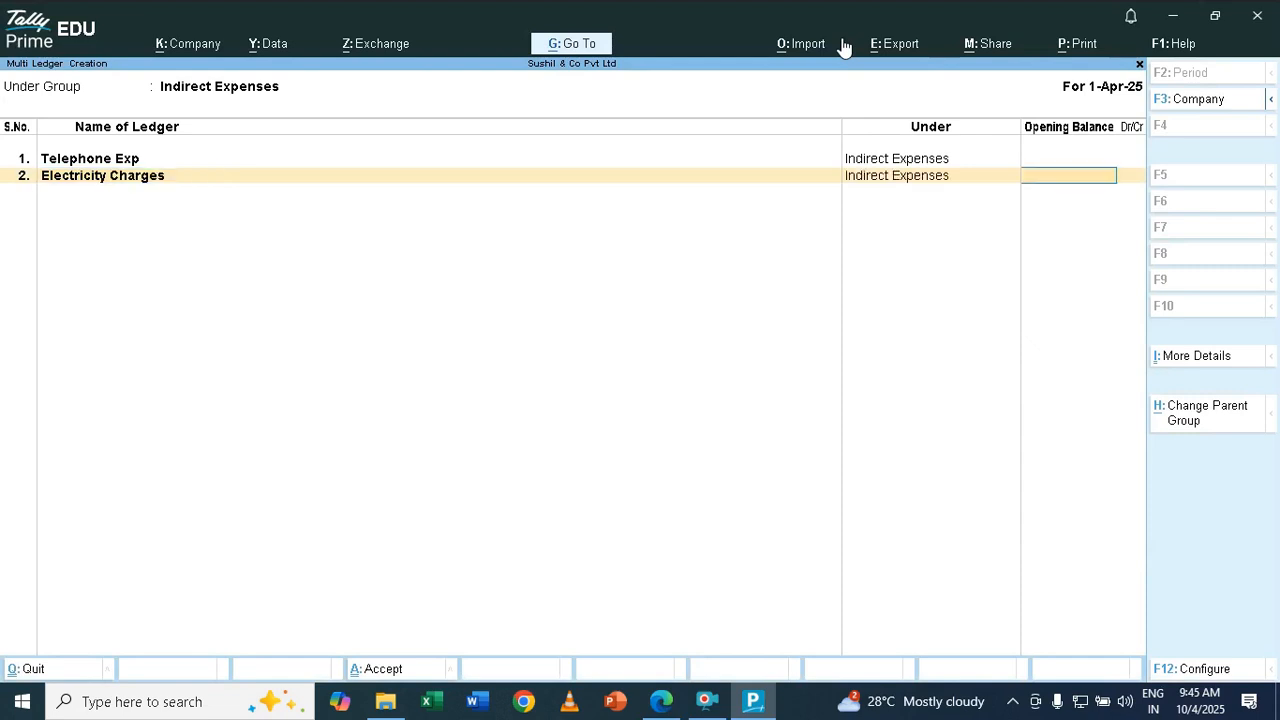
key(Return)
- Add Water Charges from the notes as the third ledger, leaving its opening balance blank
key(alt+Tab)
key(alt+Tab)
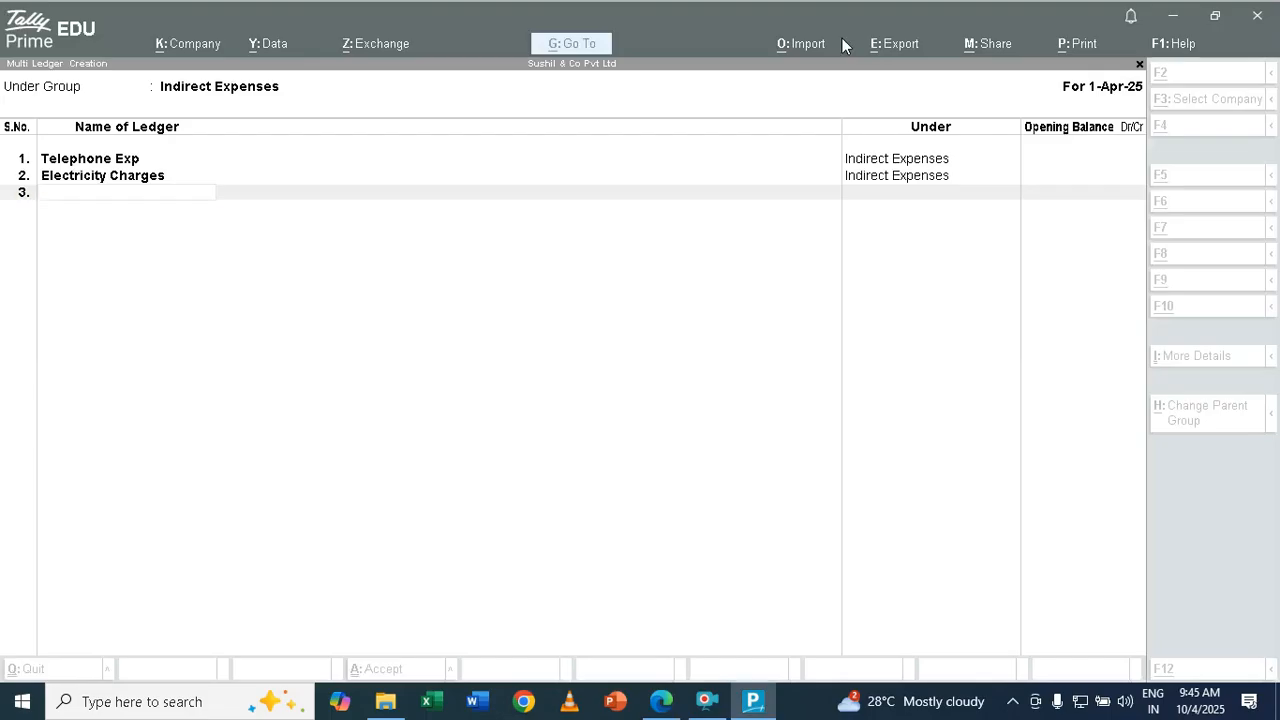
text(Water Charges)
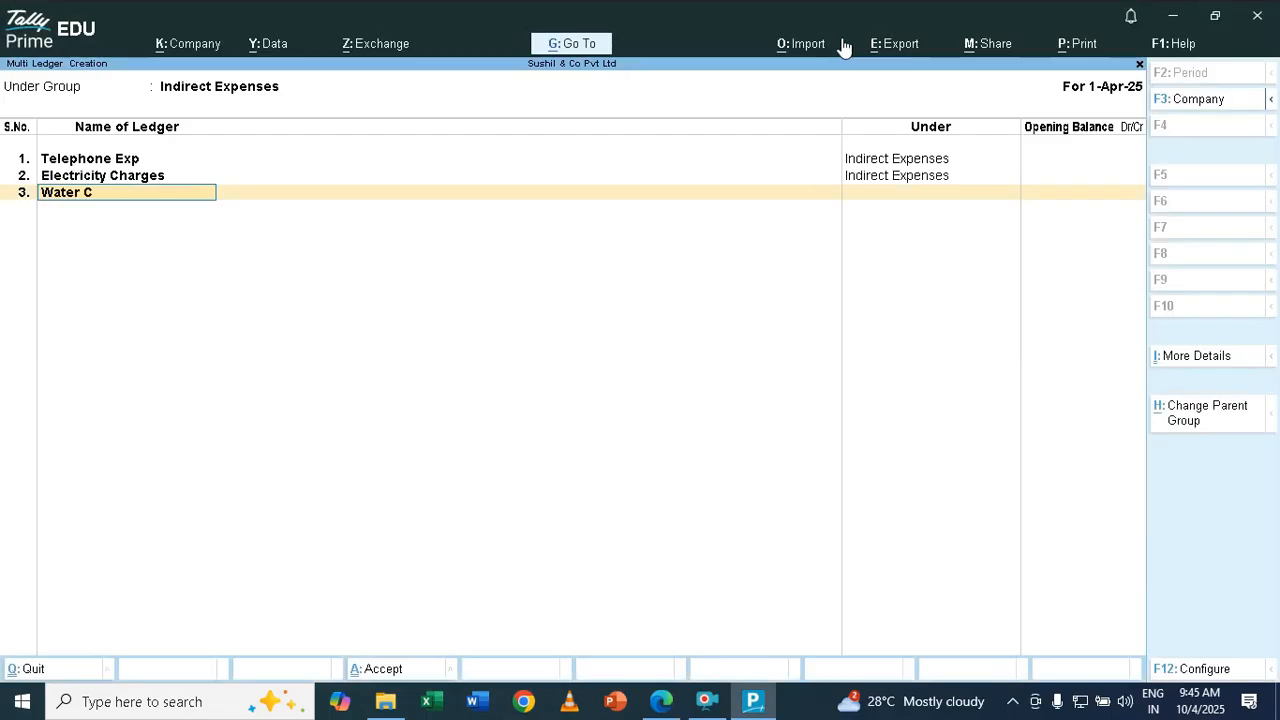
key(Return)
key(Return)
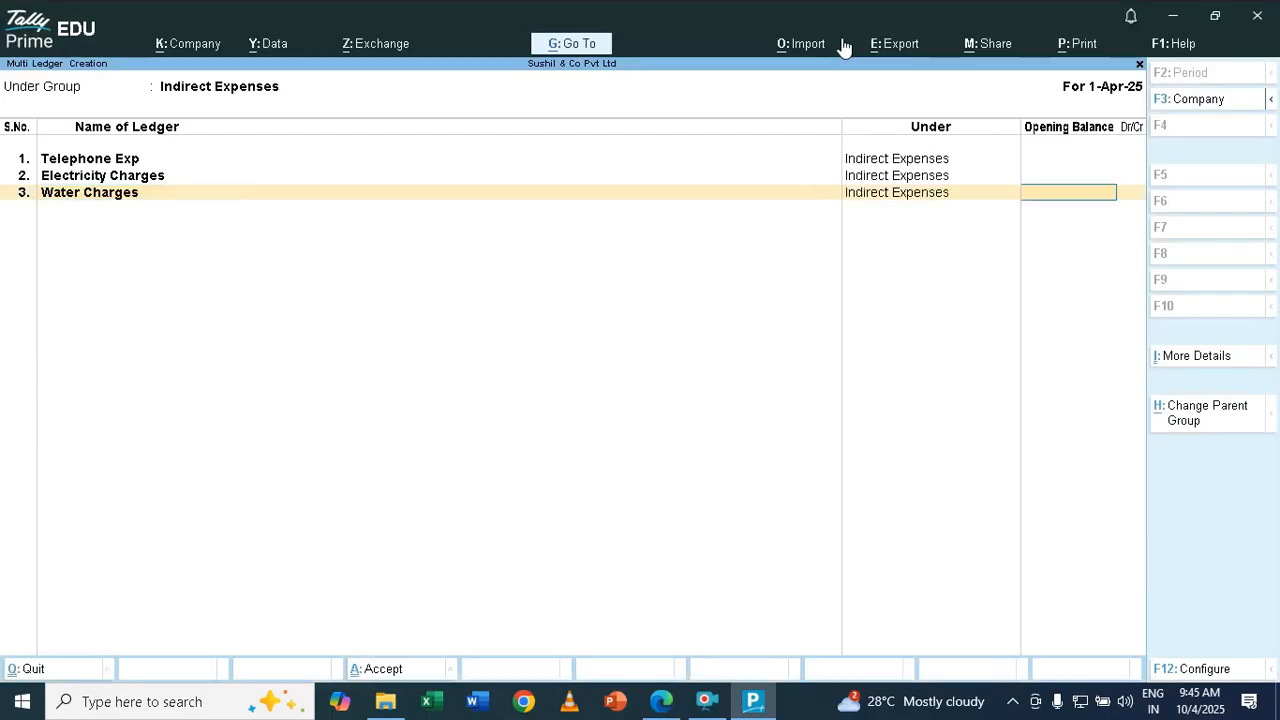
key(Return)
- Compare the ledger list with the PDF notes, save the three ledgers, and return to the Gateway of Tally
key(alt+Tab)
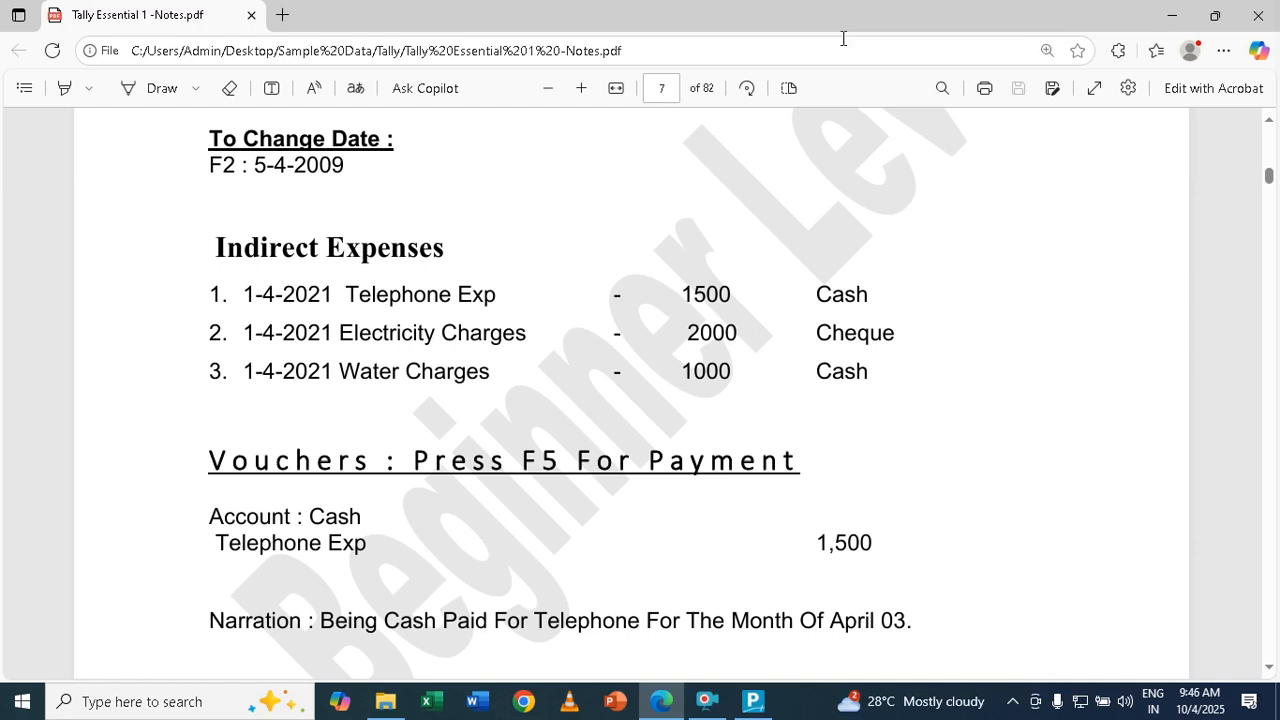
key(alt+Tab)
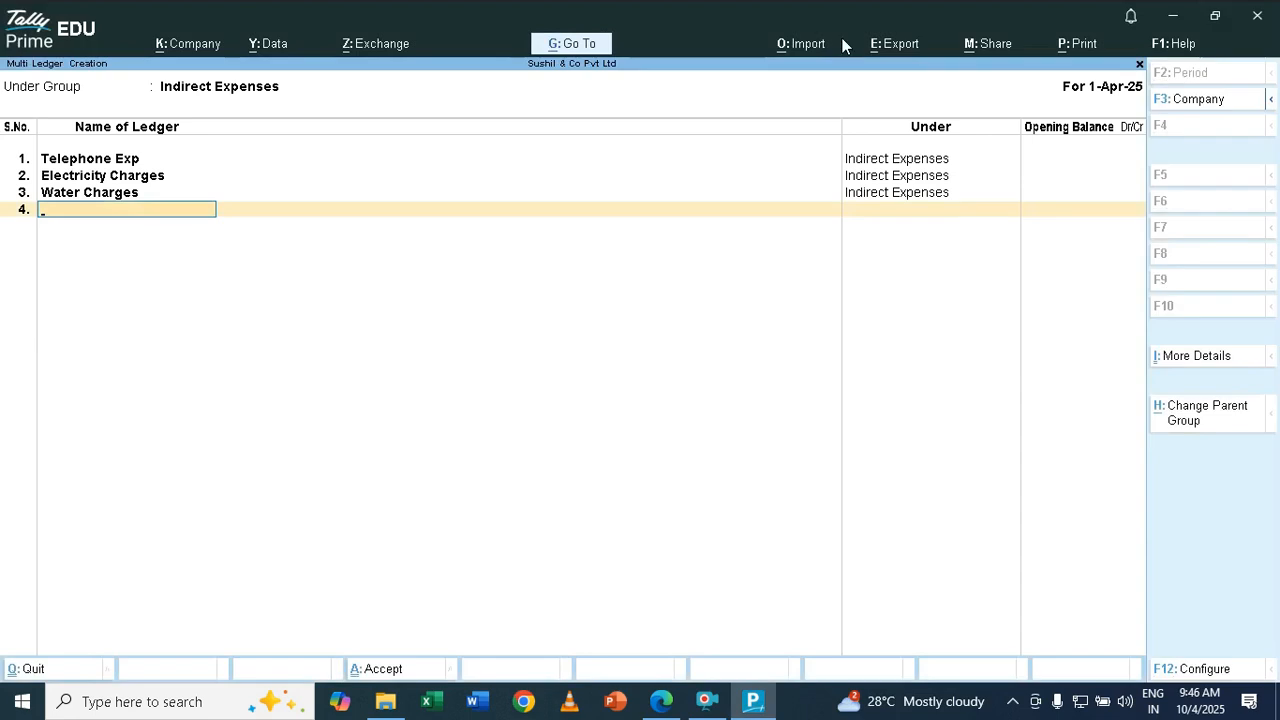
key(Return)
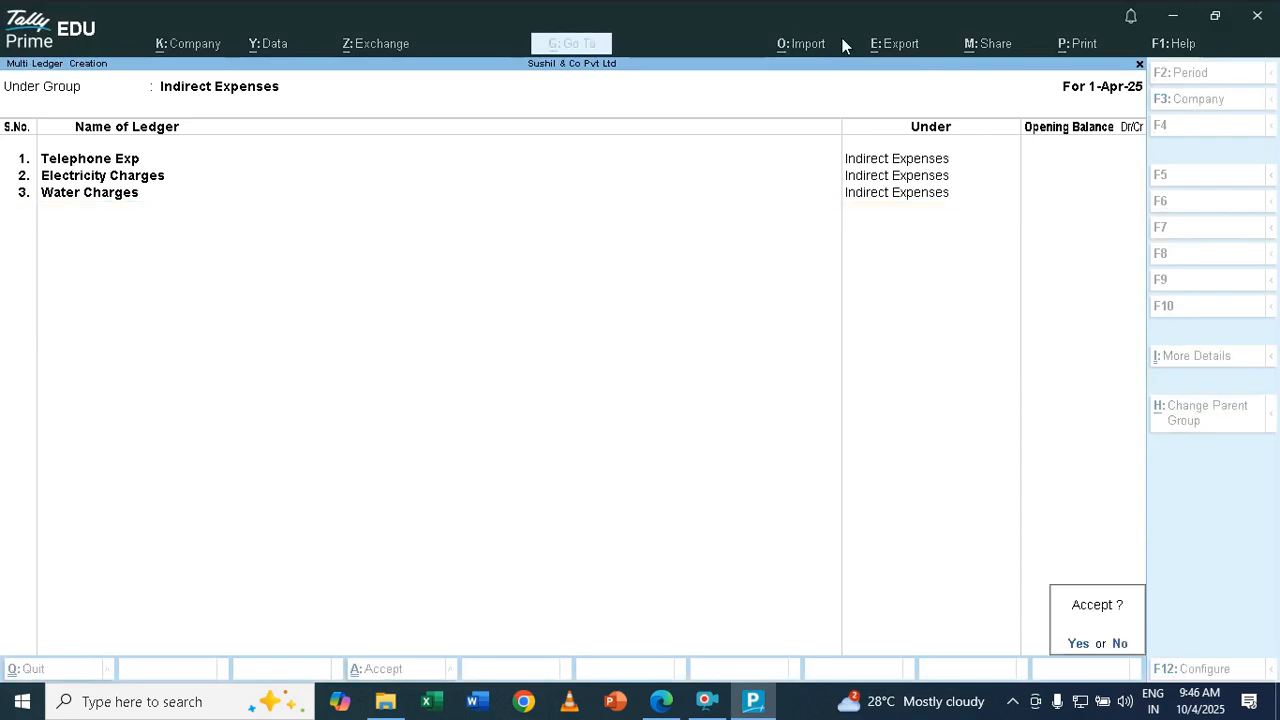
key(Return)
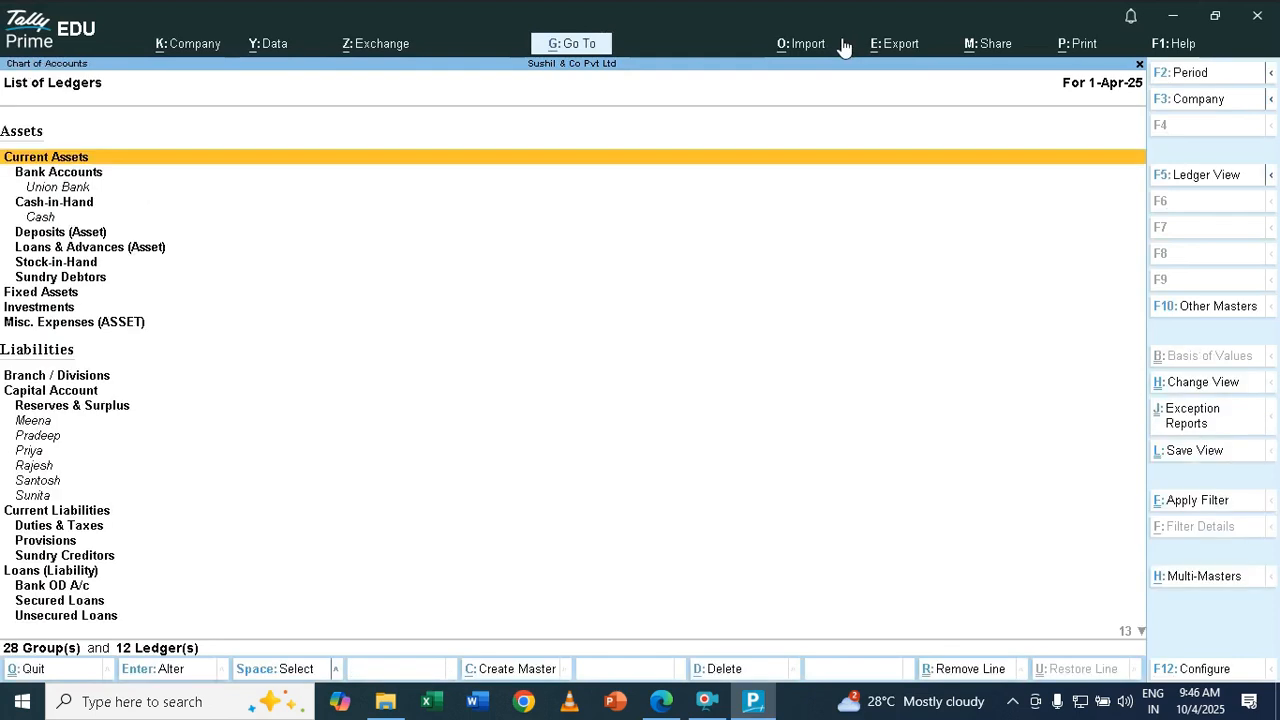
key(Escape)
key(Escape)
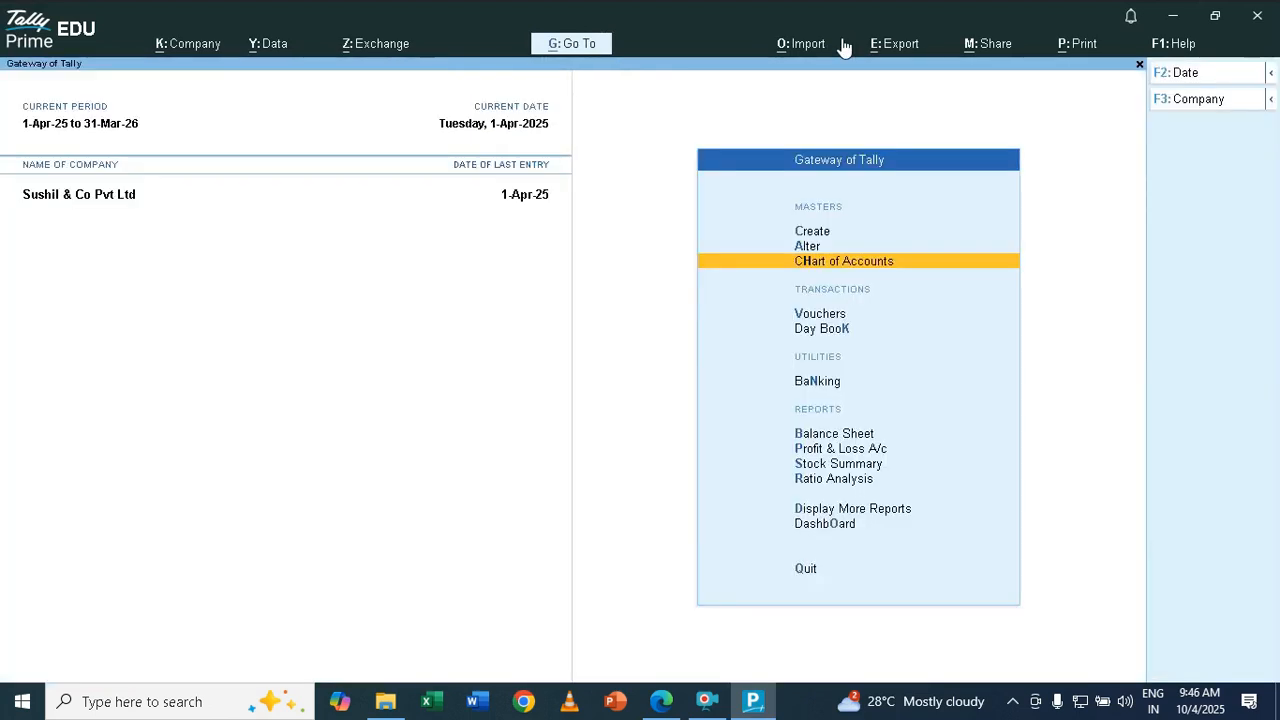
- Review the expense payments in the PDF notes and open voucher creation in TallyPrime for a Payment voucher
key(alt+Tab)
key(alt+Tab)
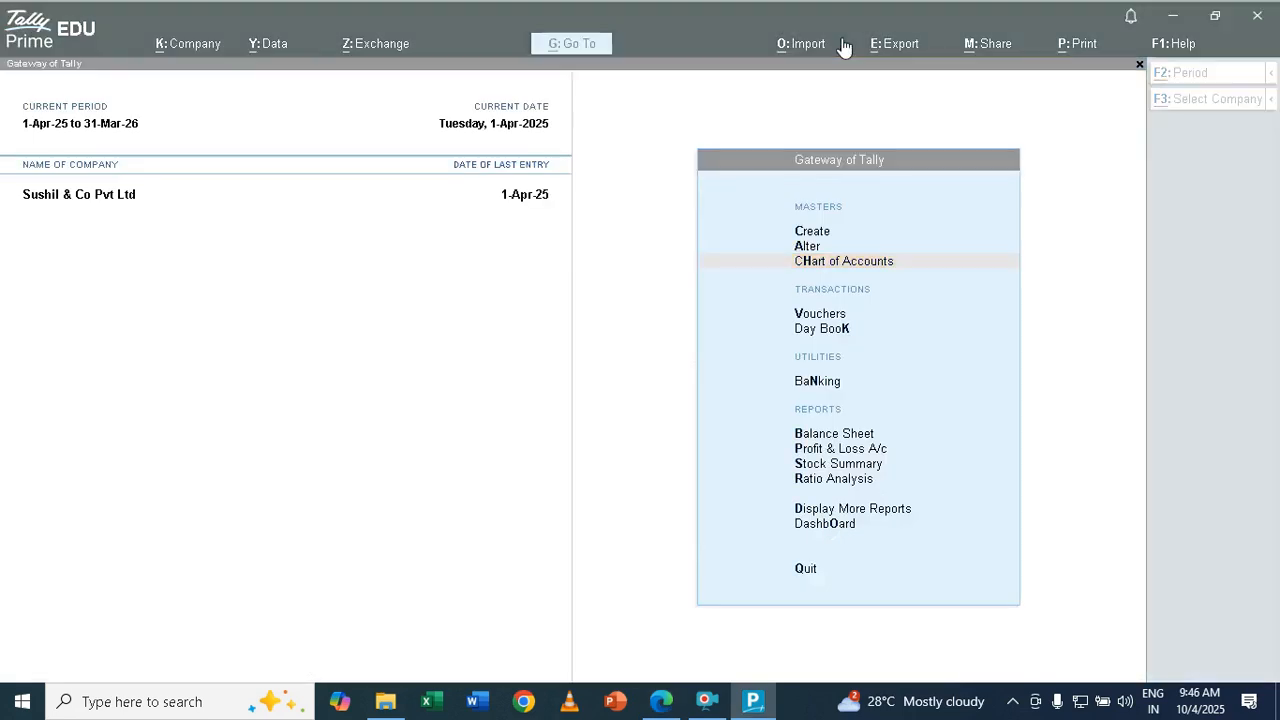
key(alt+Tab)
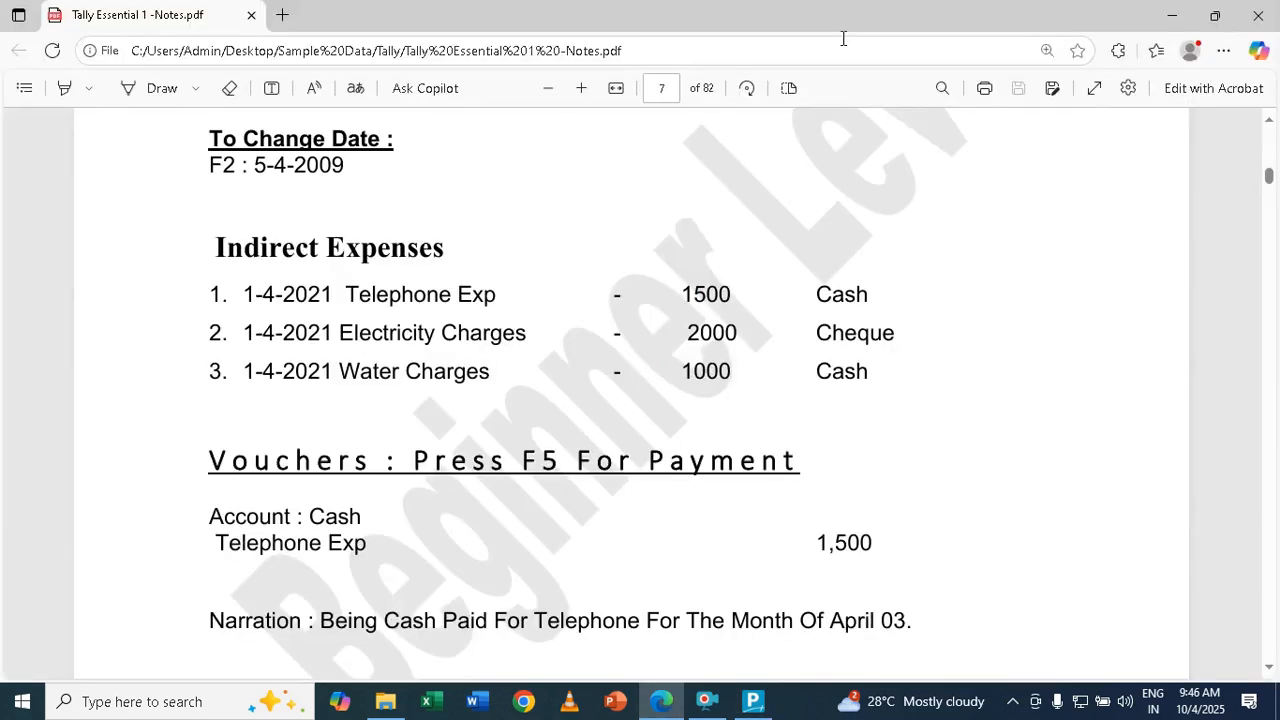
key(alt+Tab)
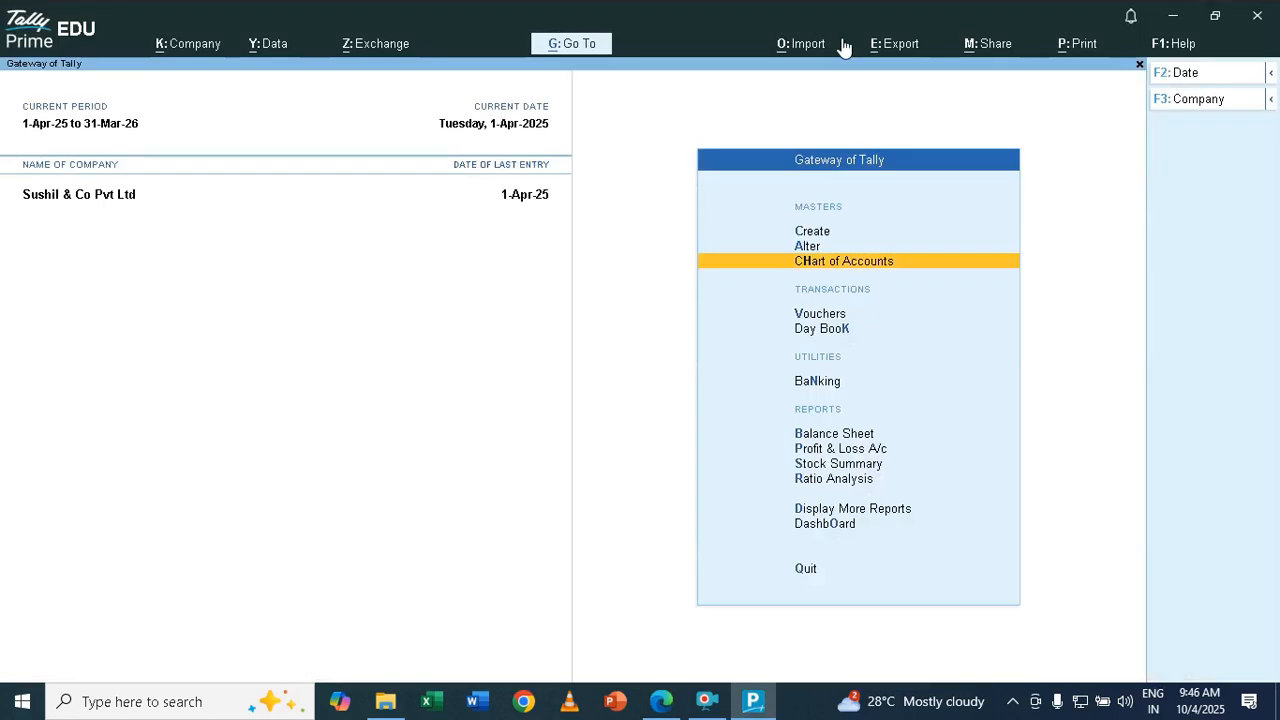
key(Down)
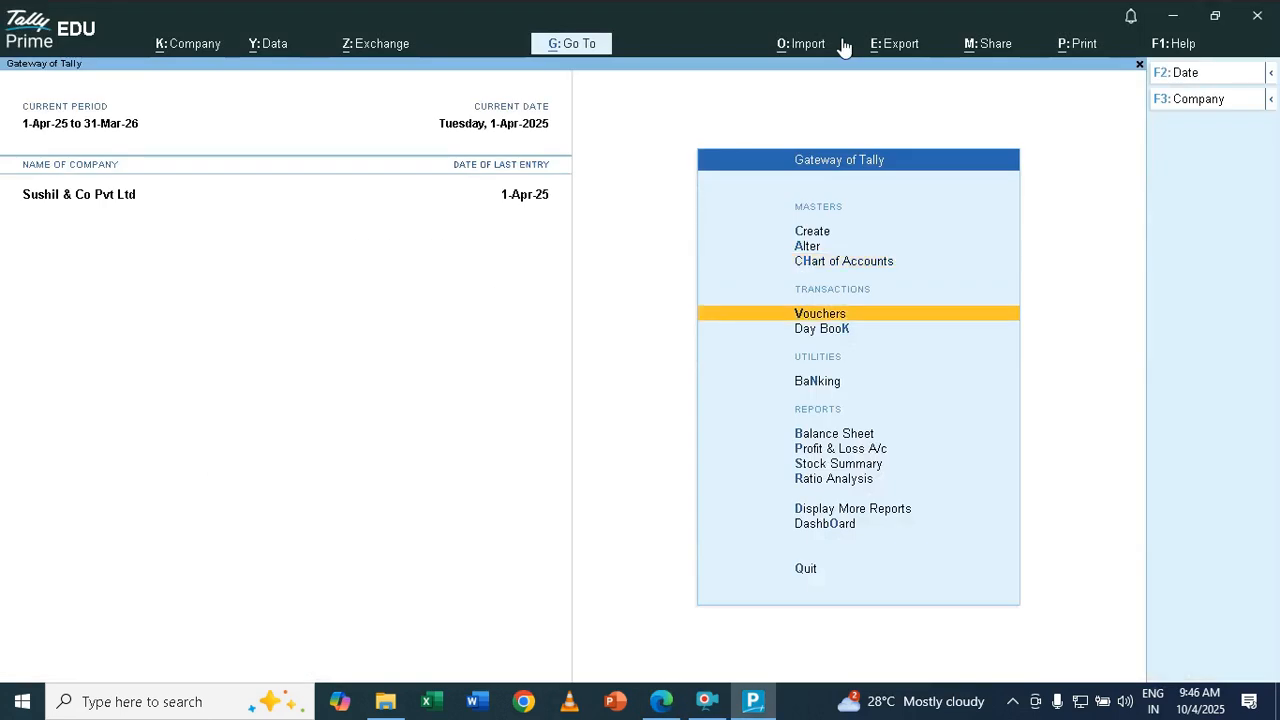
key(Return)
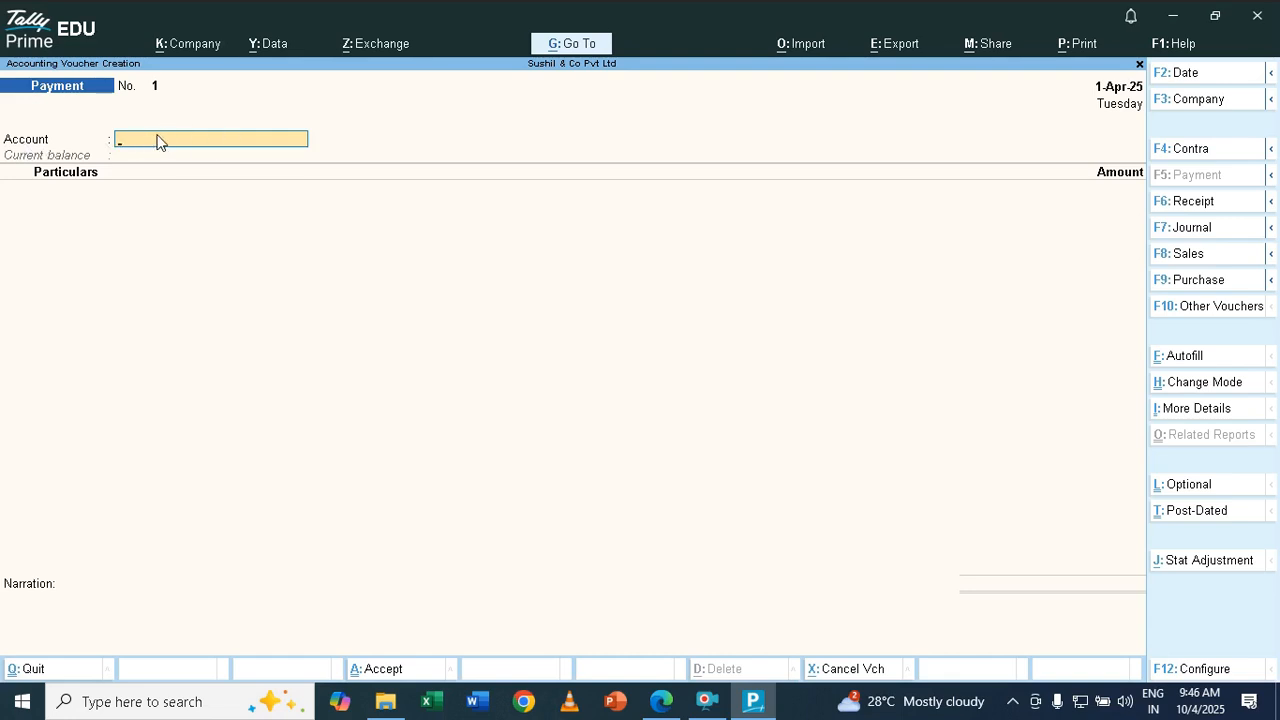
- Switch the payment voucher to Double Entry mode and back to Single Entry mode
key(ctrl+h)
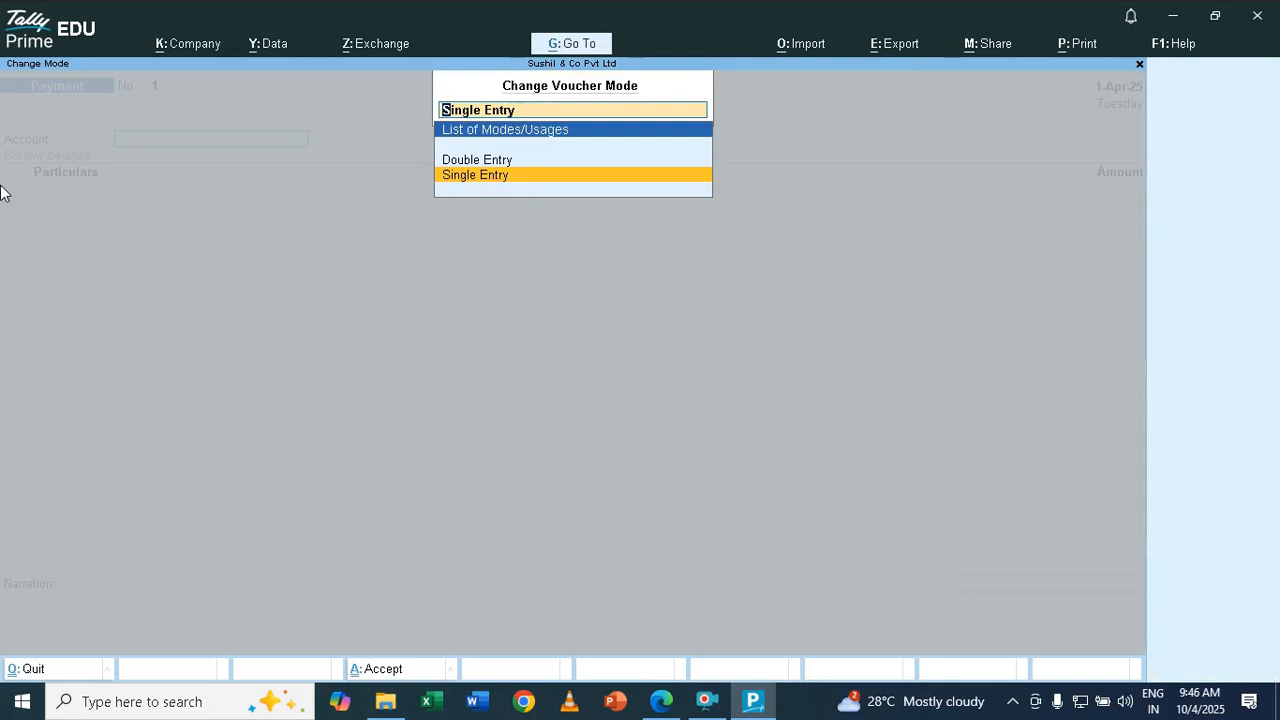
key(Up)
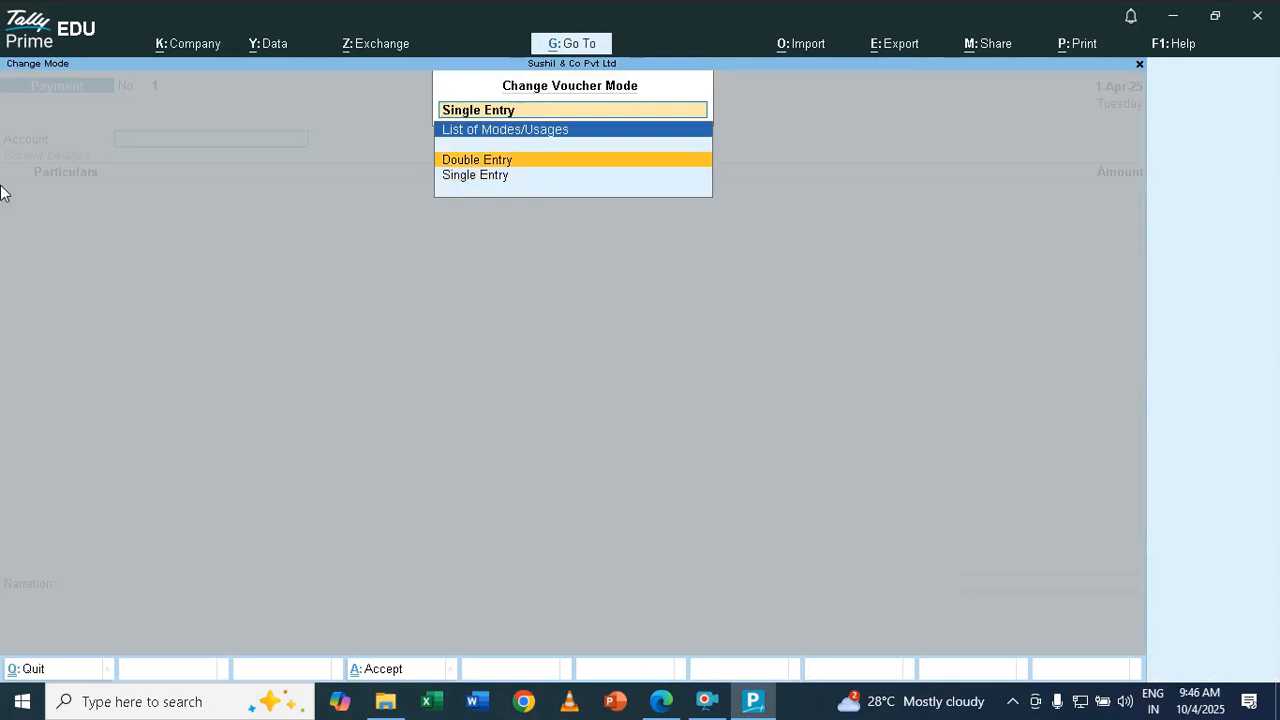
key(Return)
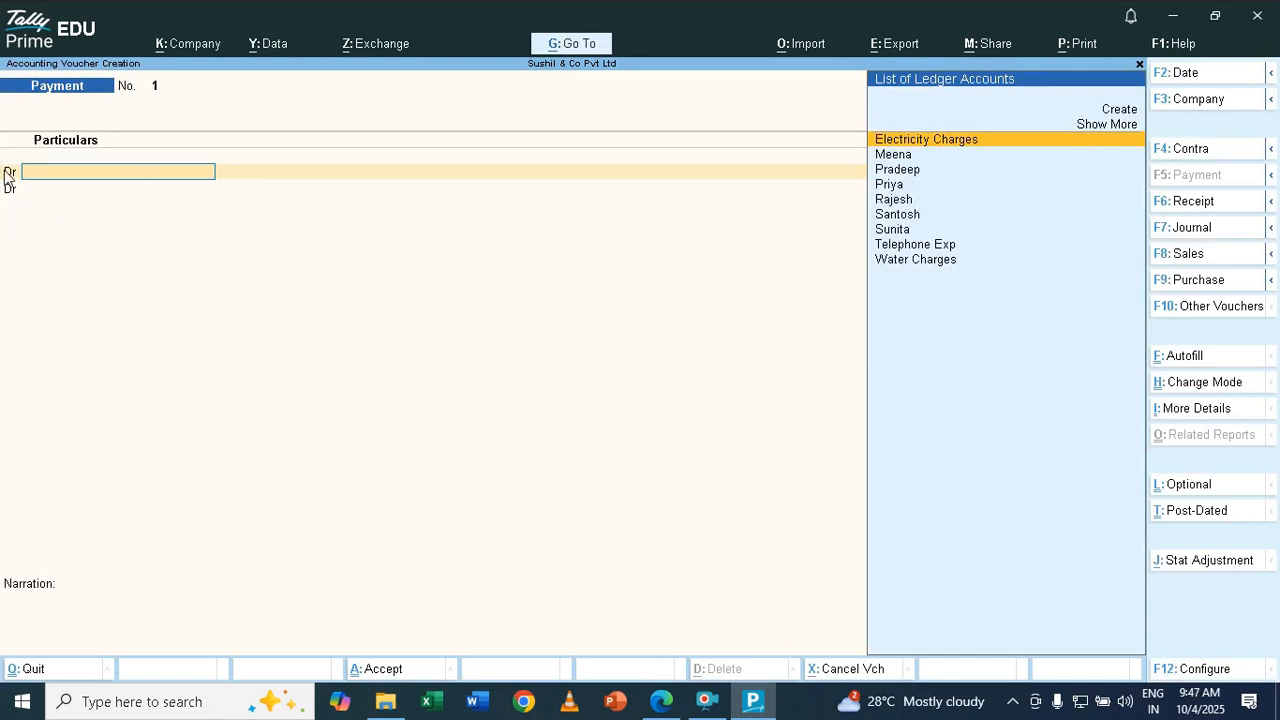
key(ctrl+h)
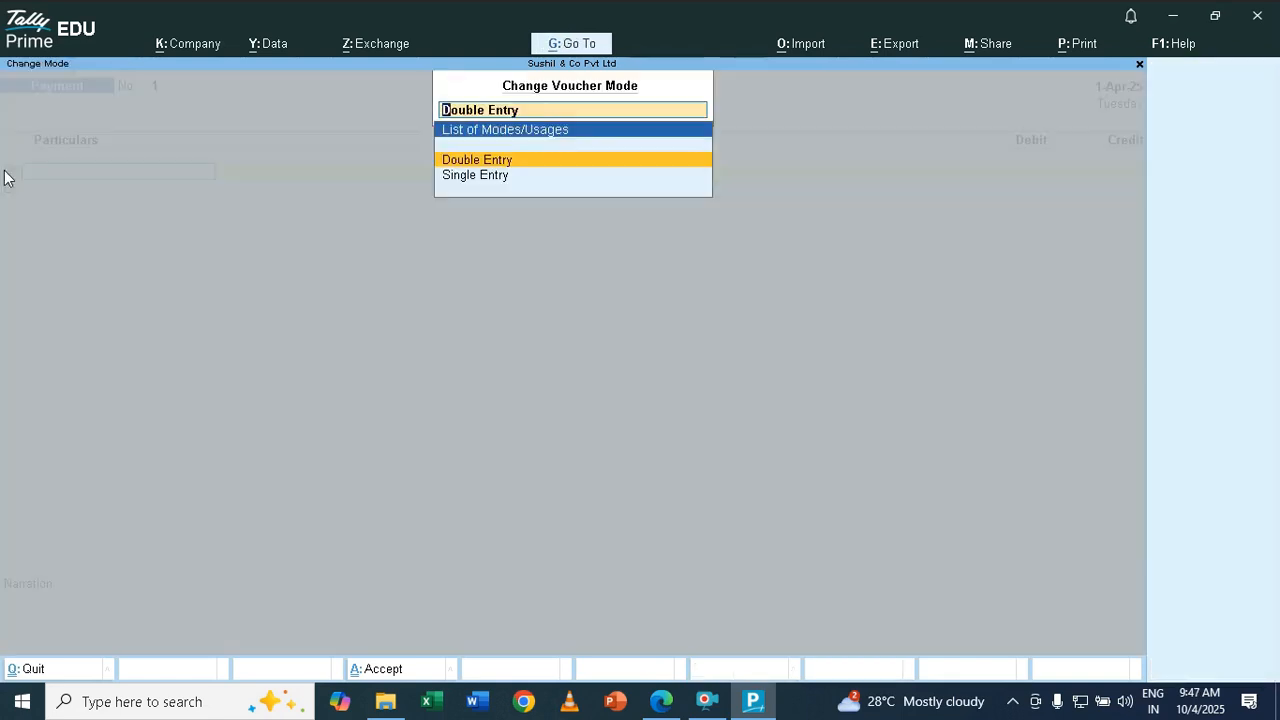
key(Down)
key(Return)
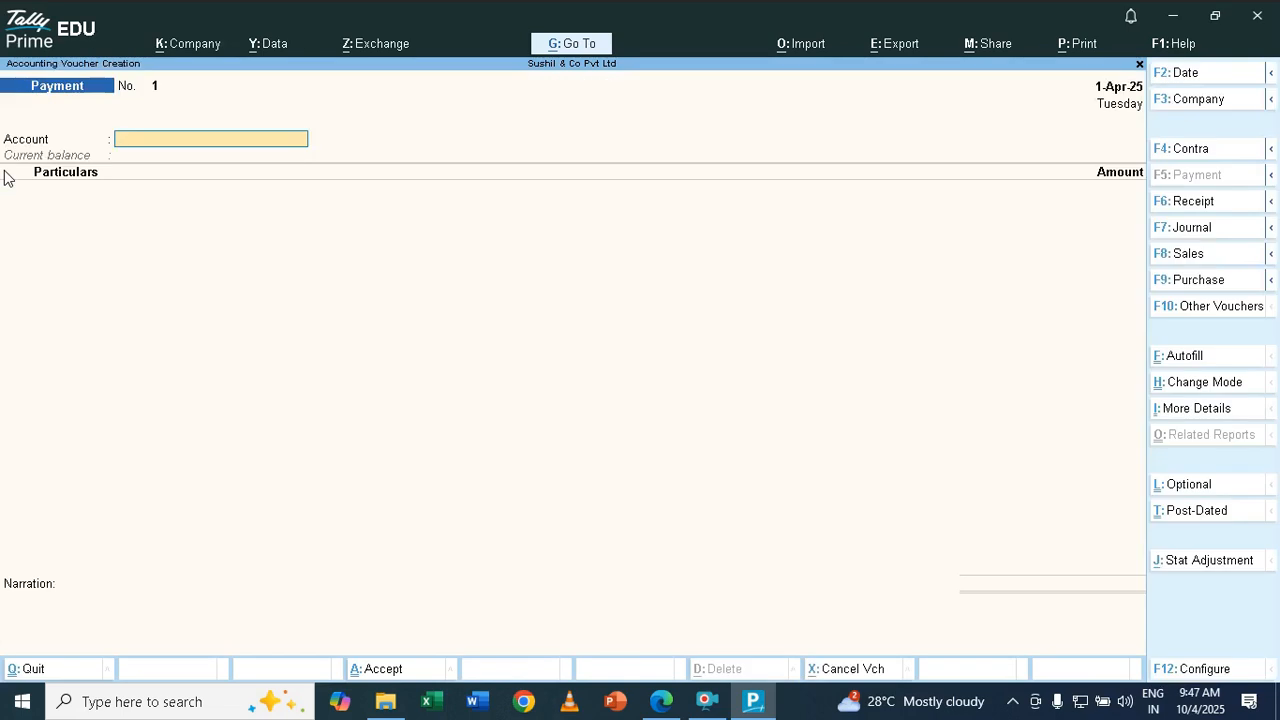
- Check the first expense's date in the PDF notes and set the payment voucher date to 1-4
key(alt+Tab)
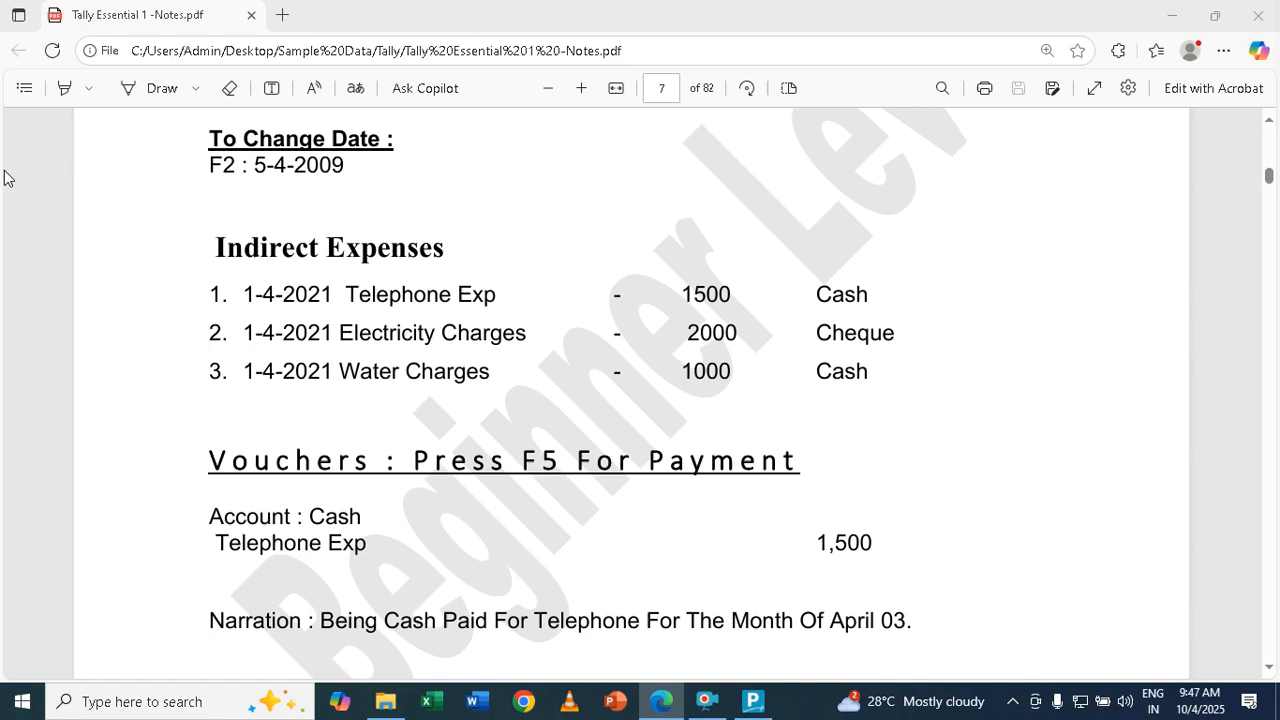
key(alt+Tab)
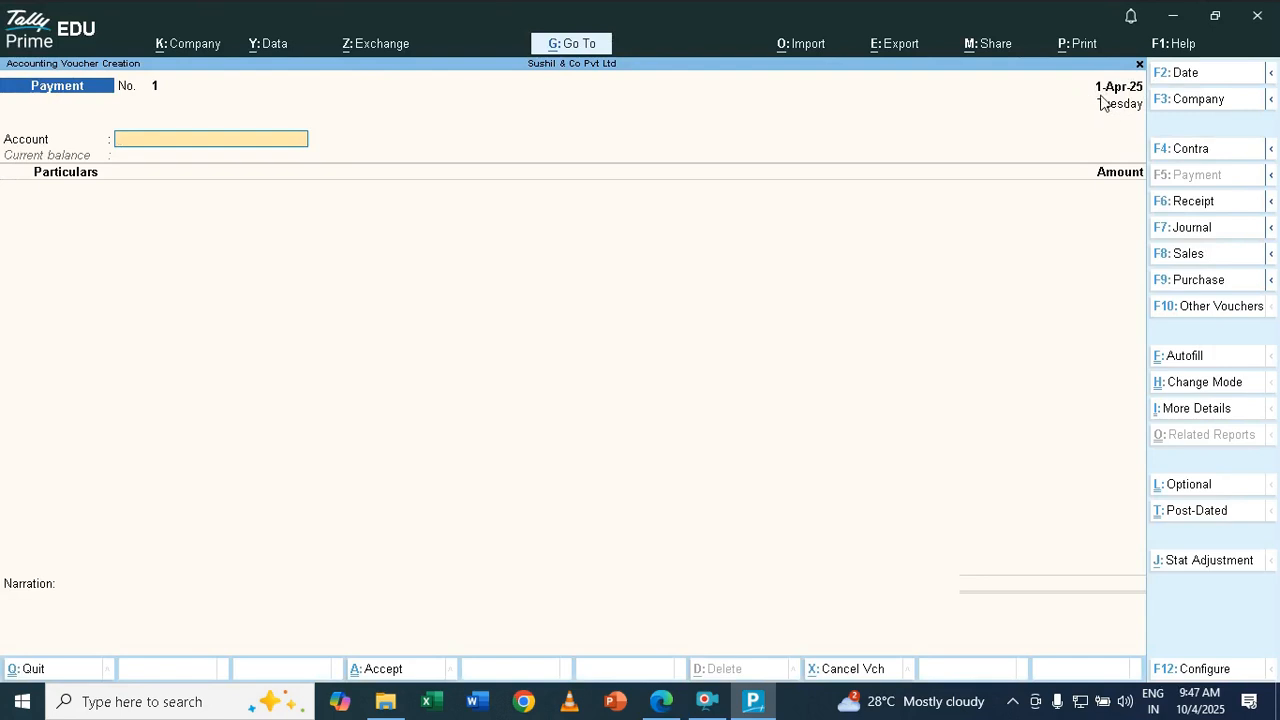
key(alt+Tab)
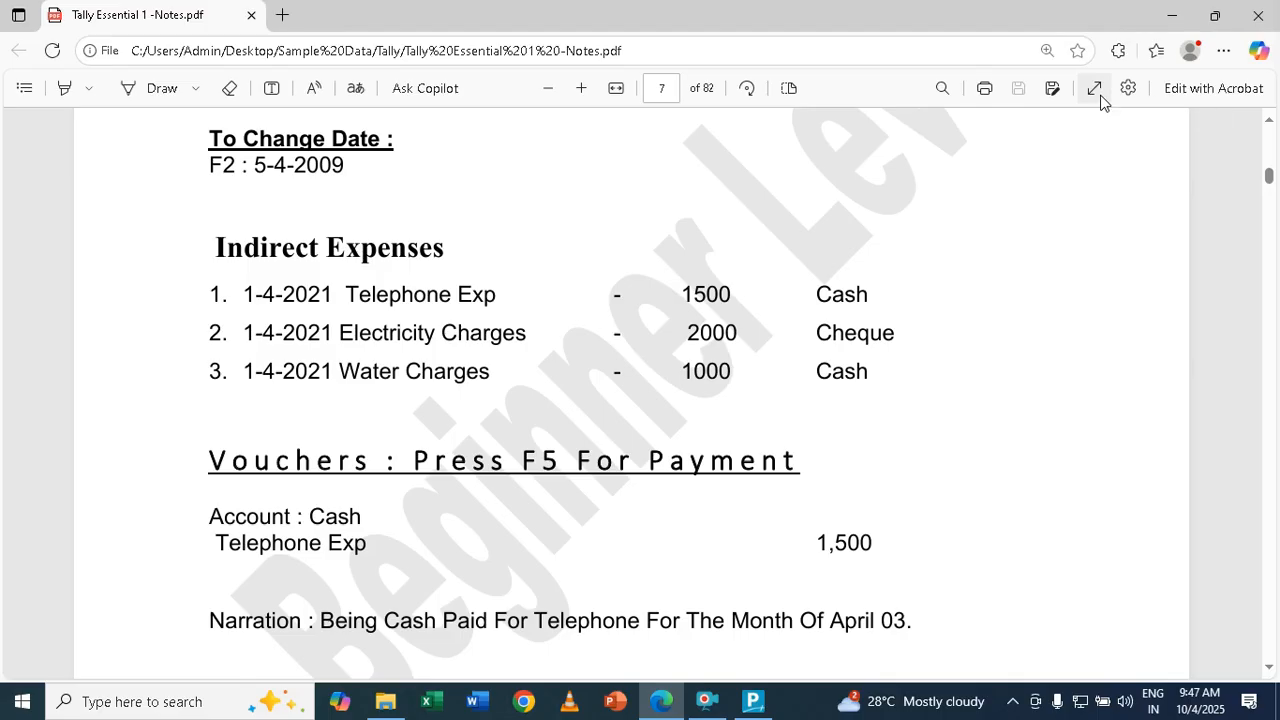
key(alt+Tab)
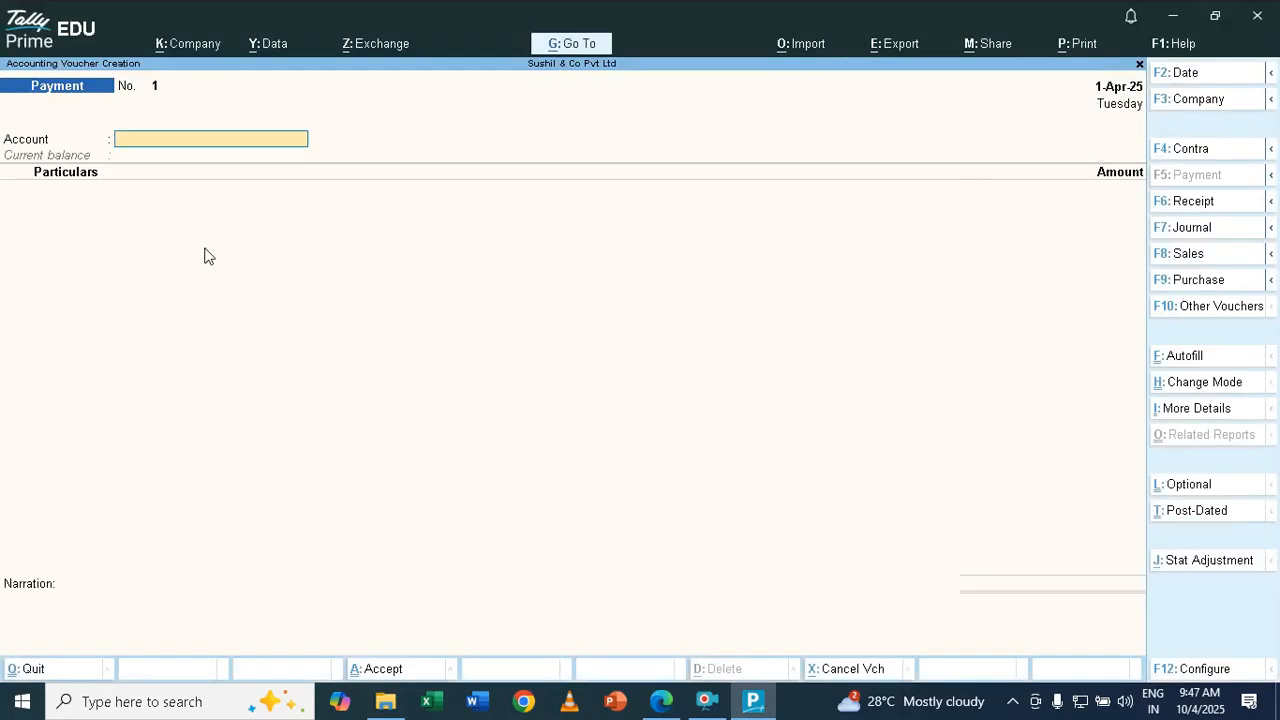
key(F2)
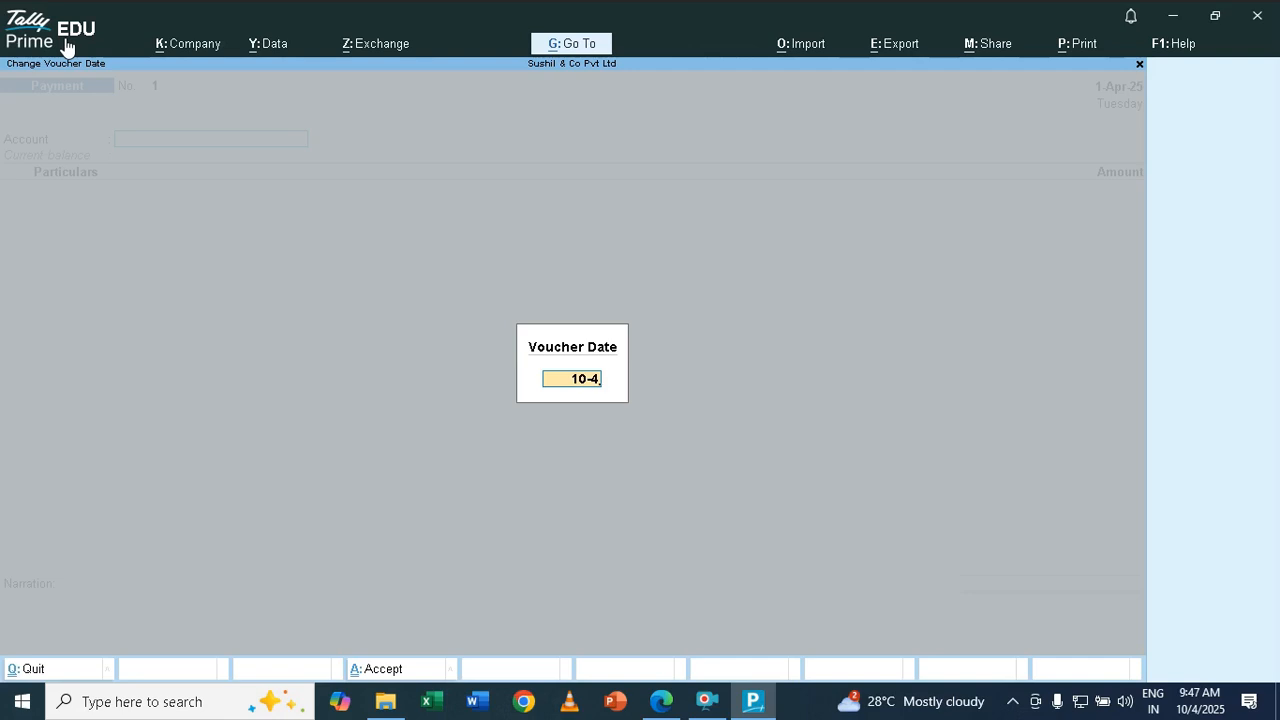
key(BackSpace)
key(BackSpace)
key(BackSpace)
text(-4)
key(Return)
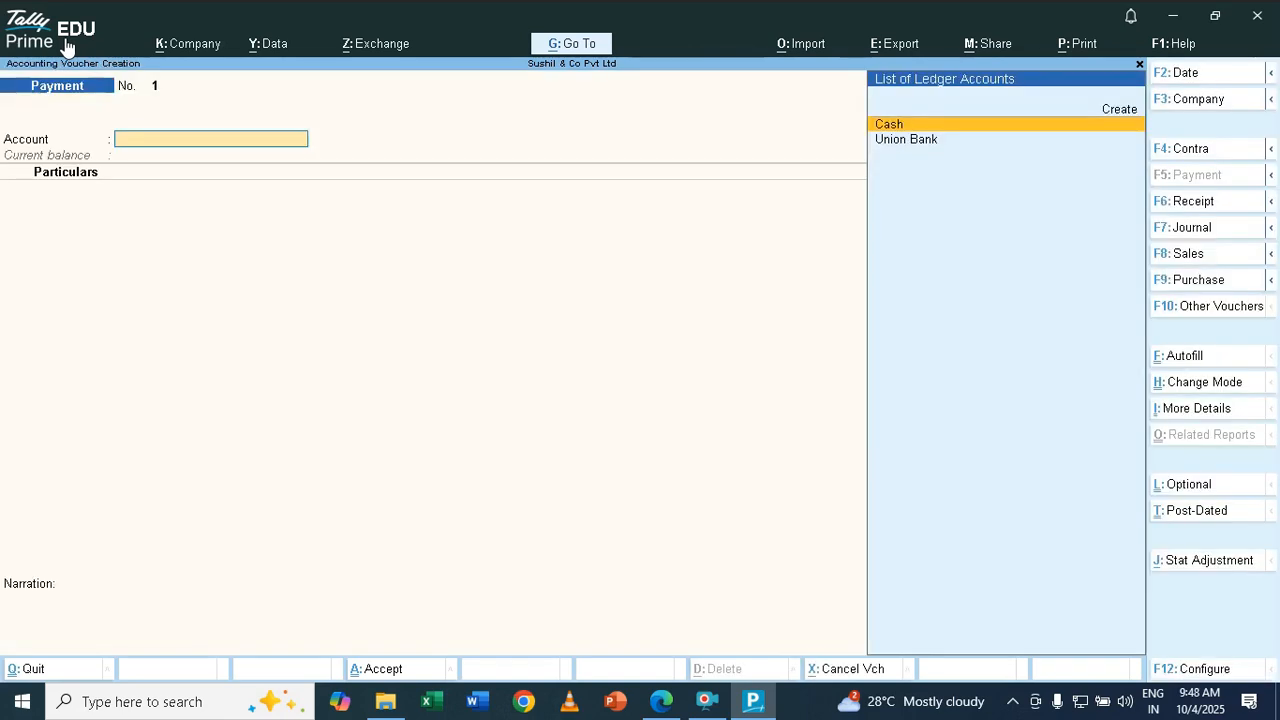
- Check the payment method for Telephone Exp in the notes and select Cash as the payment voucher's account
key(alt+Tab)
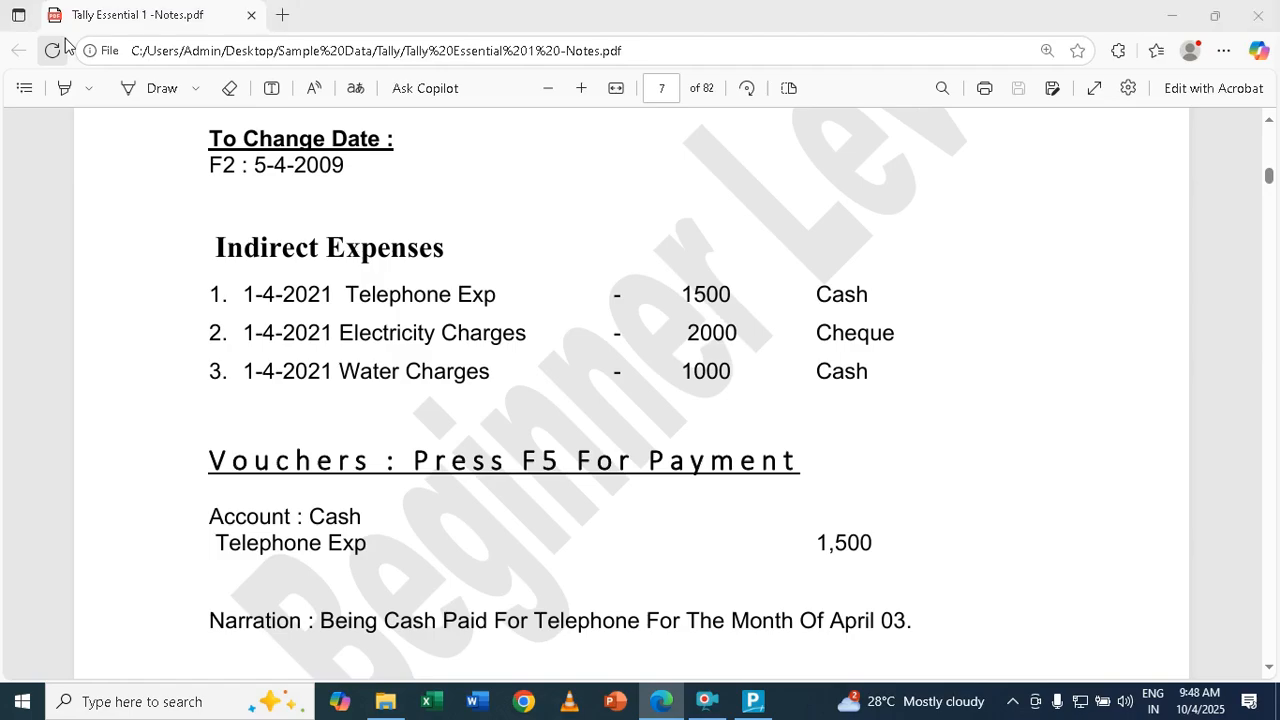
key(alt+Tab)
text(C)
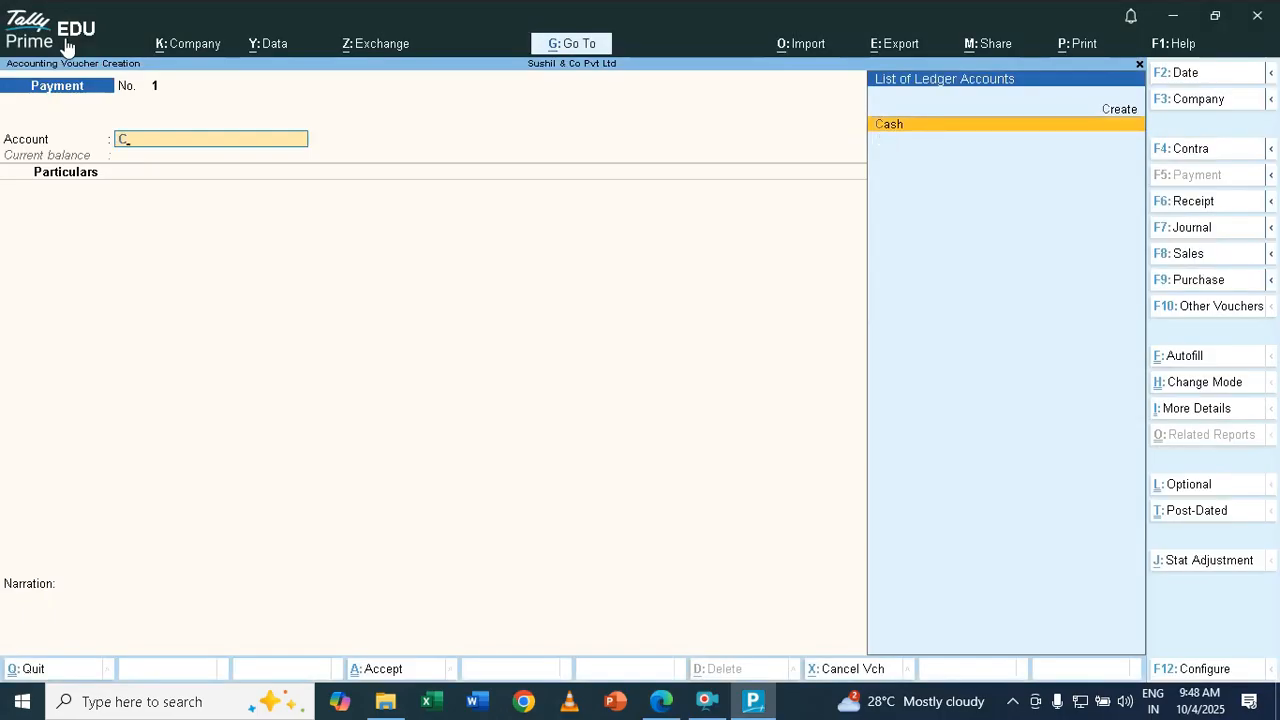
key(Return)
key(alt+Tab)
key(alt+Tab)
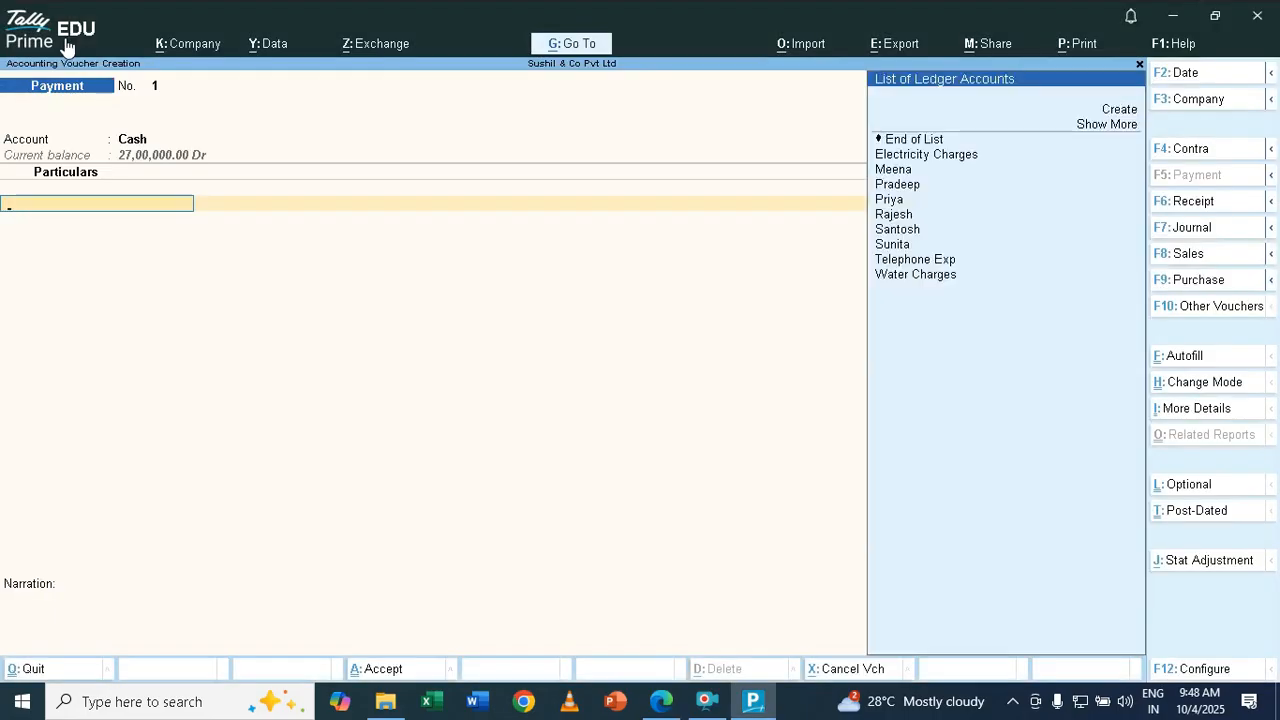
- Add Telephone Exp as the payment voucher's particulars with the amount 1500 from the notes
text(t)
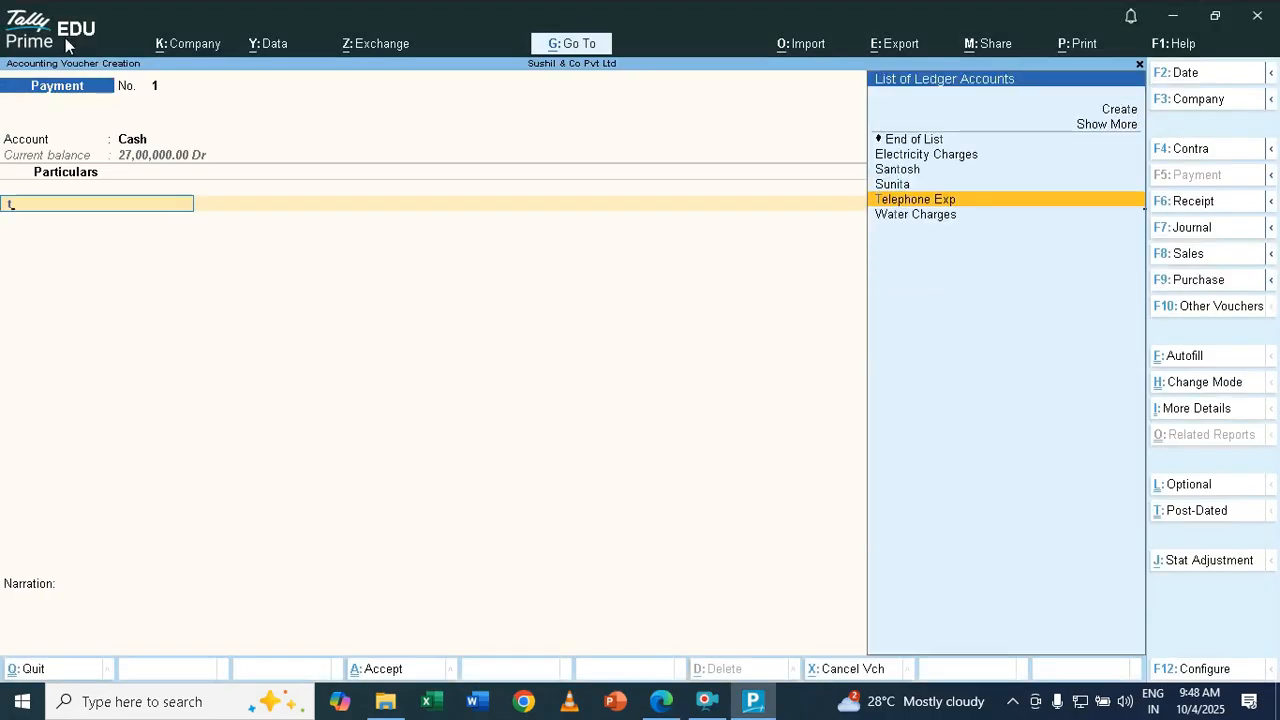
key(Return)
key(alt+Tab)
key(alt+Tab)
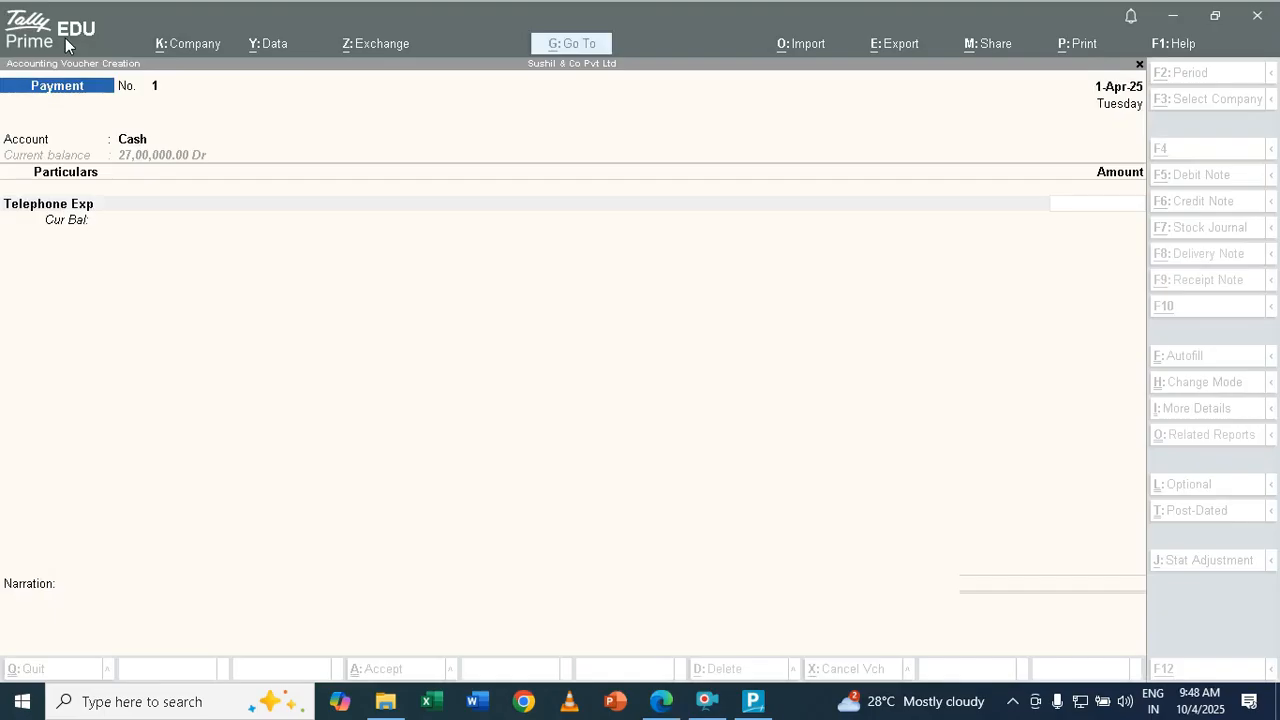
click(65, 38)
text(1500)
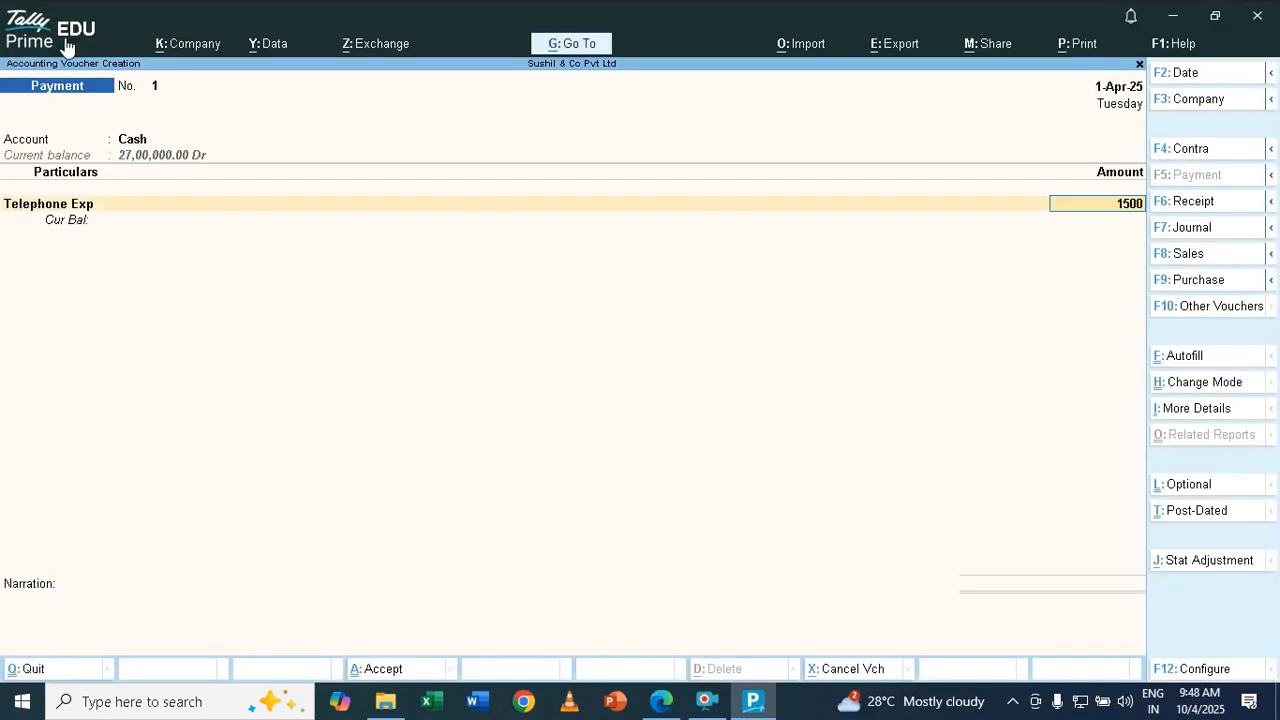
key(Return)
key(Return)
- Enter the narration "Being Tel Exp Paid By Cash on 10 Apr 2025" and save the telephone payment voucher
text(Being)
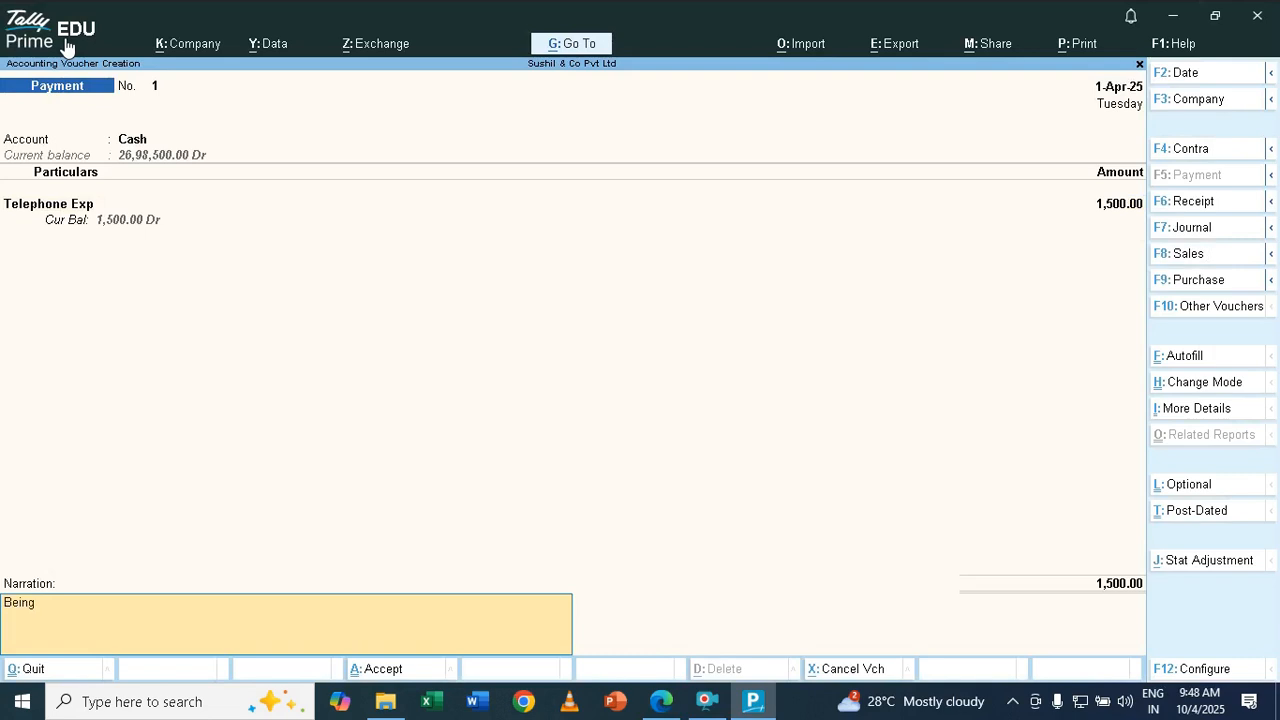
text( Tel Exp (aid)
key(BackSpace)
key(BackSpace)
key(BackSpace)
text(Paid F)
key(BackSpace)
text(By Cash)
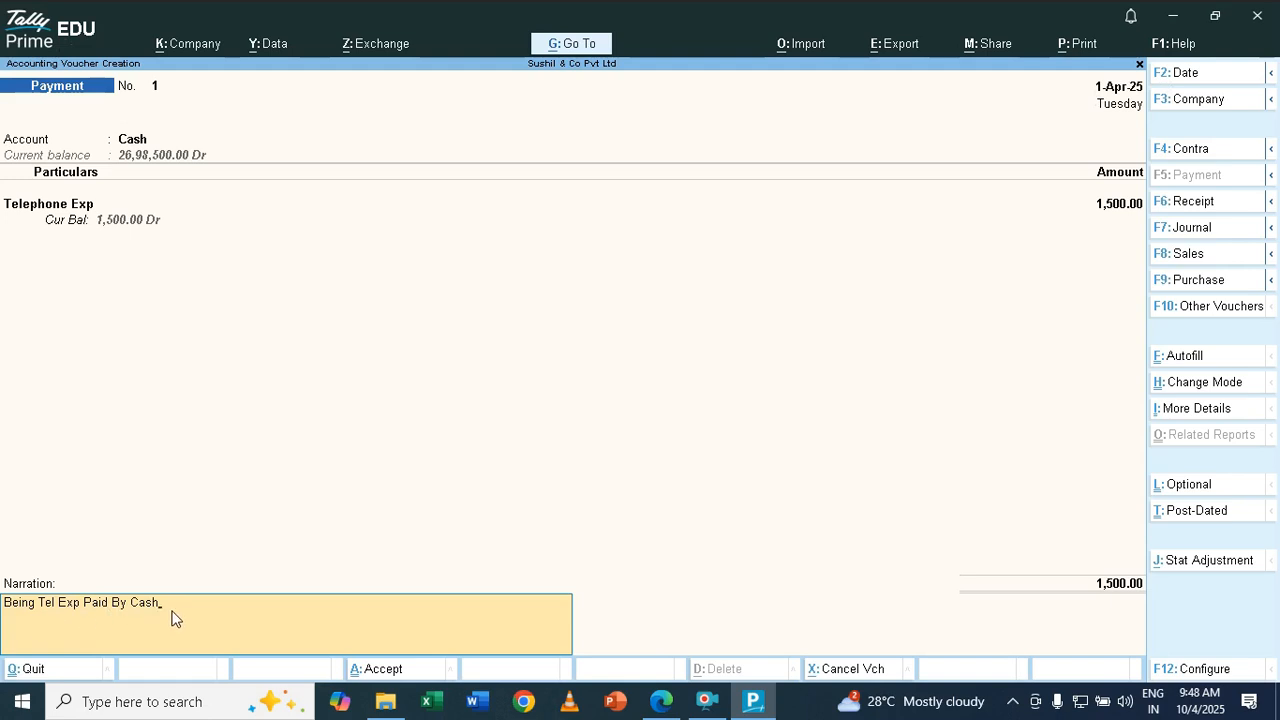
text(on 10 Apr 2025)
key(Return)
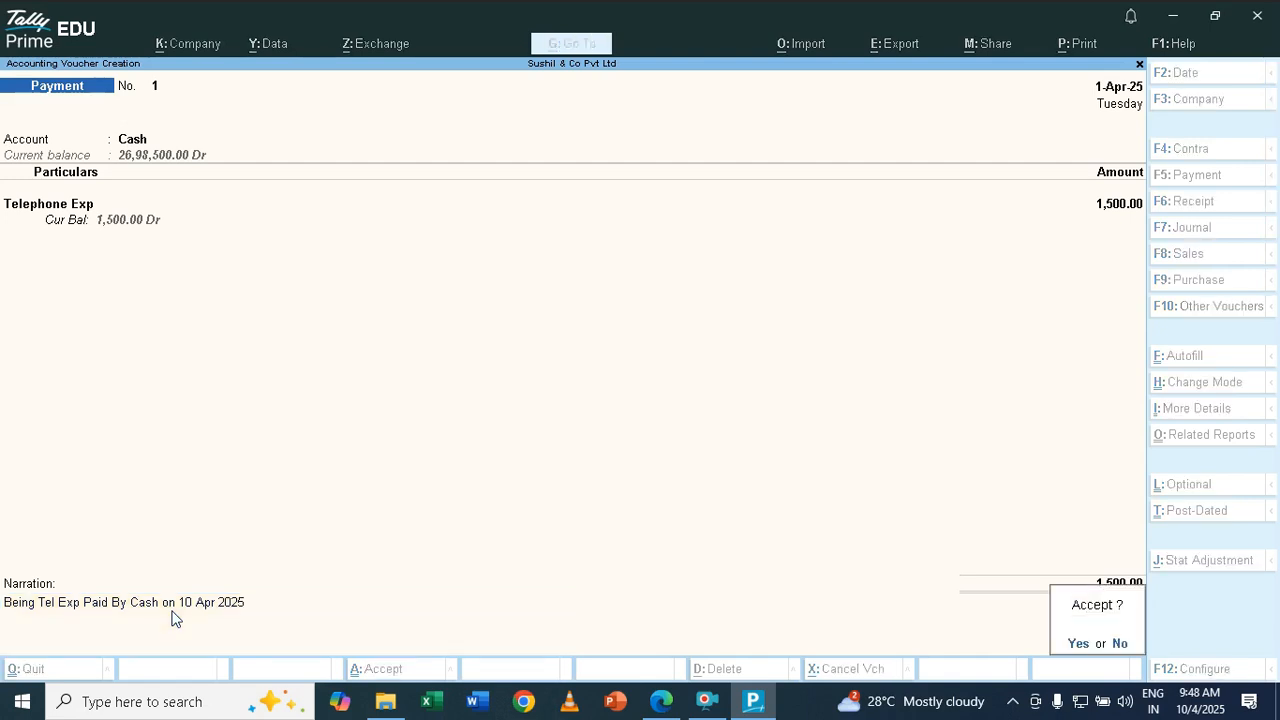
key(Return)
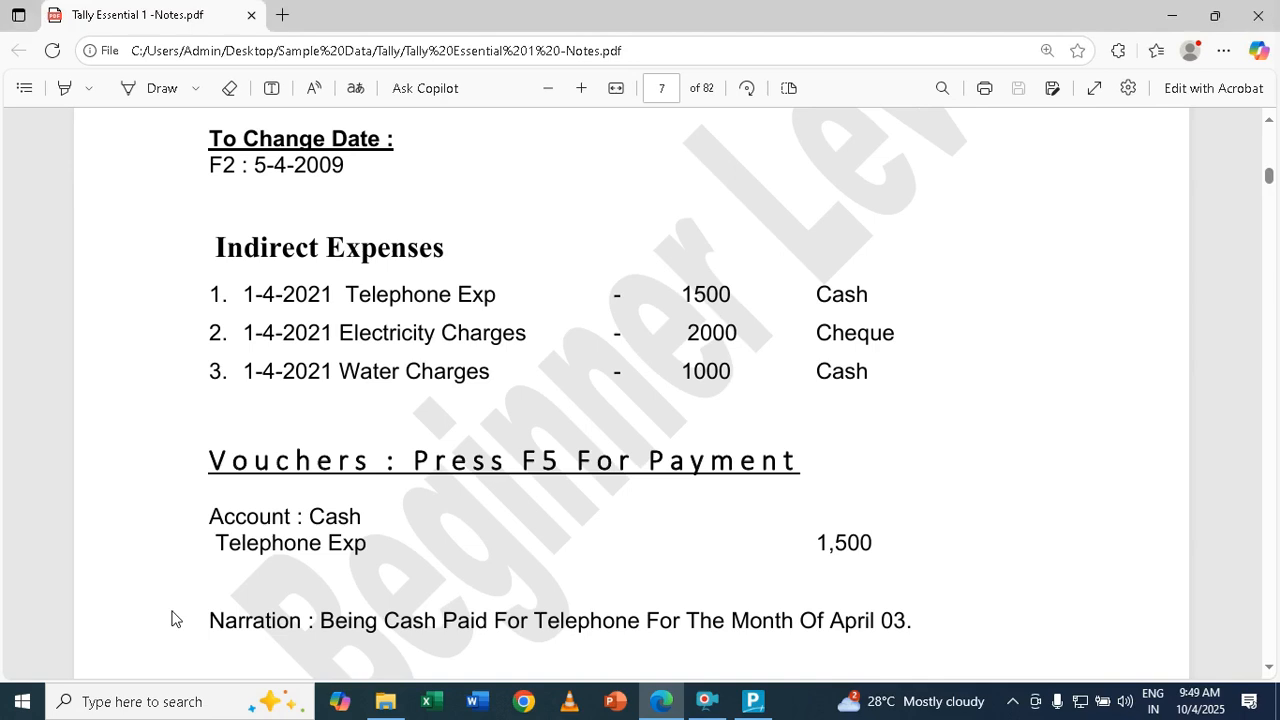
- Check the second expense in the notes and select Union Bank as the new payment voucher's account
key(alt+Tab)
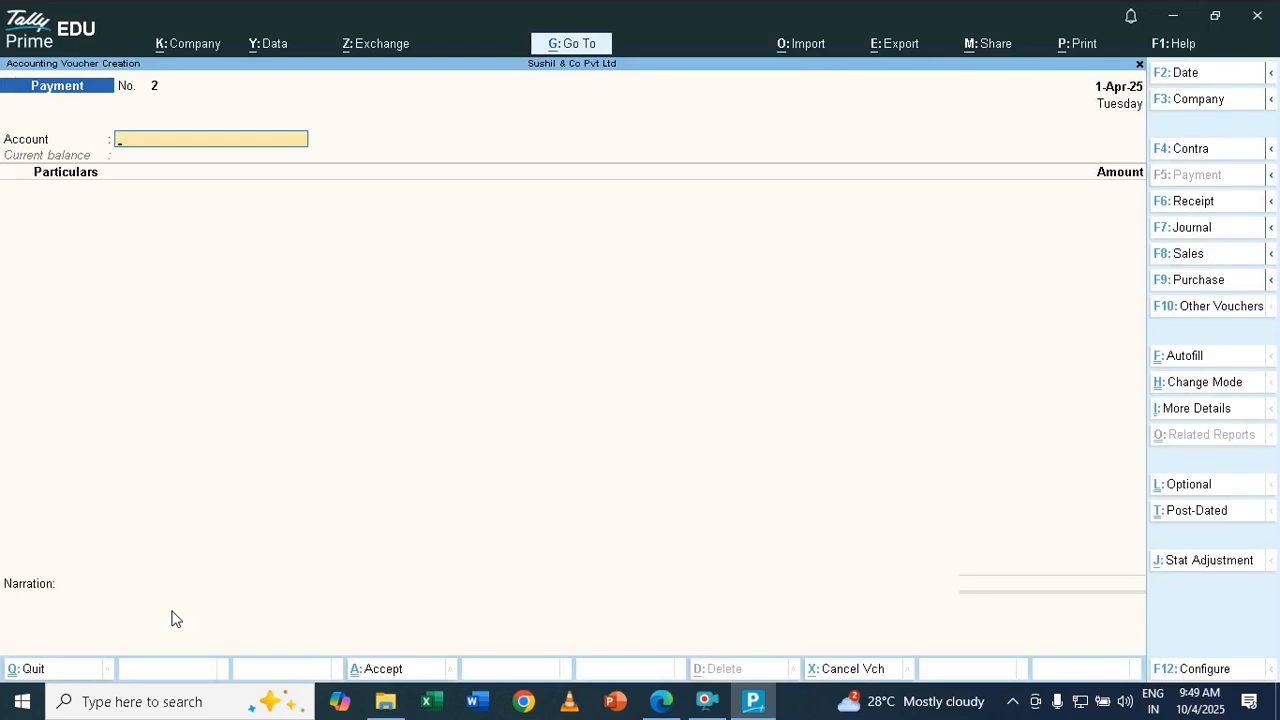
text(U)
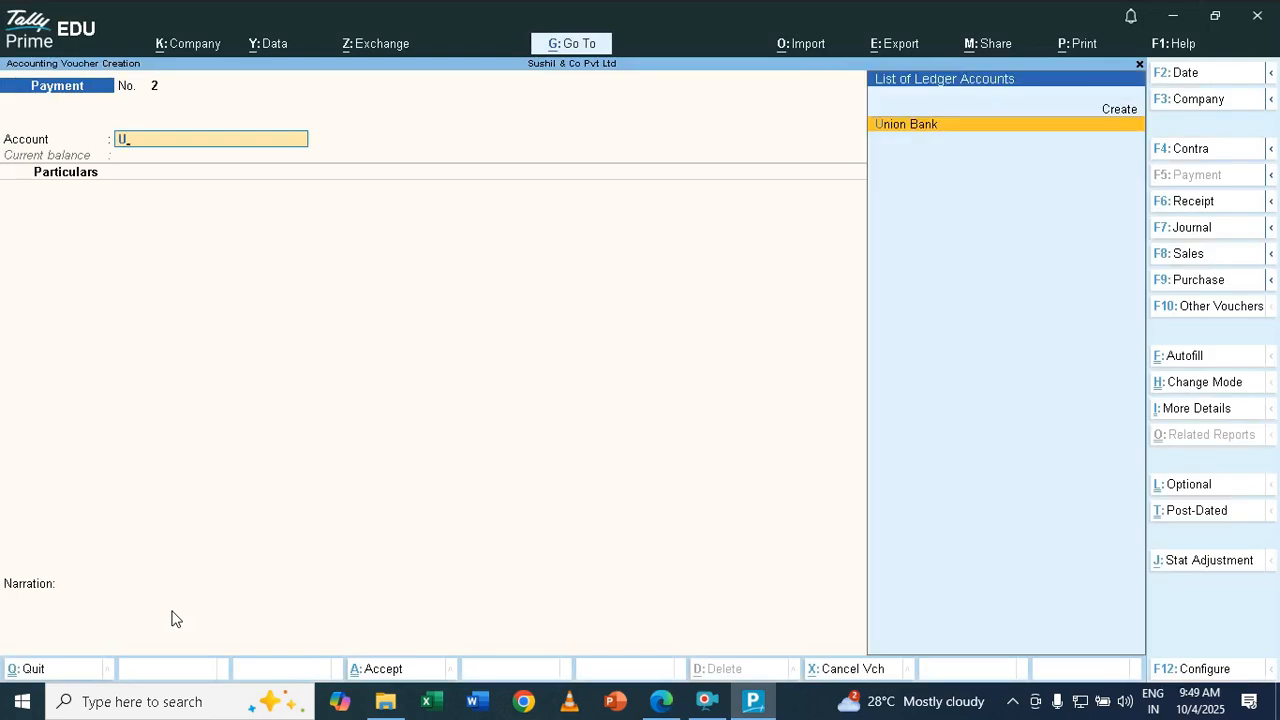
key(Return)
- Add Electricity Charges as the particulars with the amount 2000, checking the expense and amount in the notes
key(alt+Tab)
key(alt+Tab)
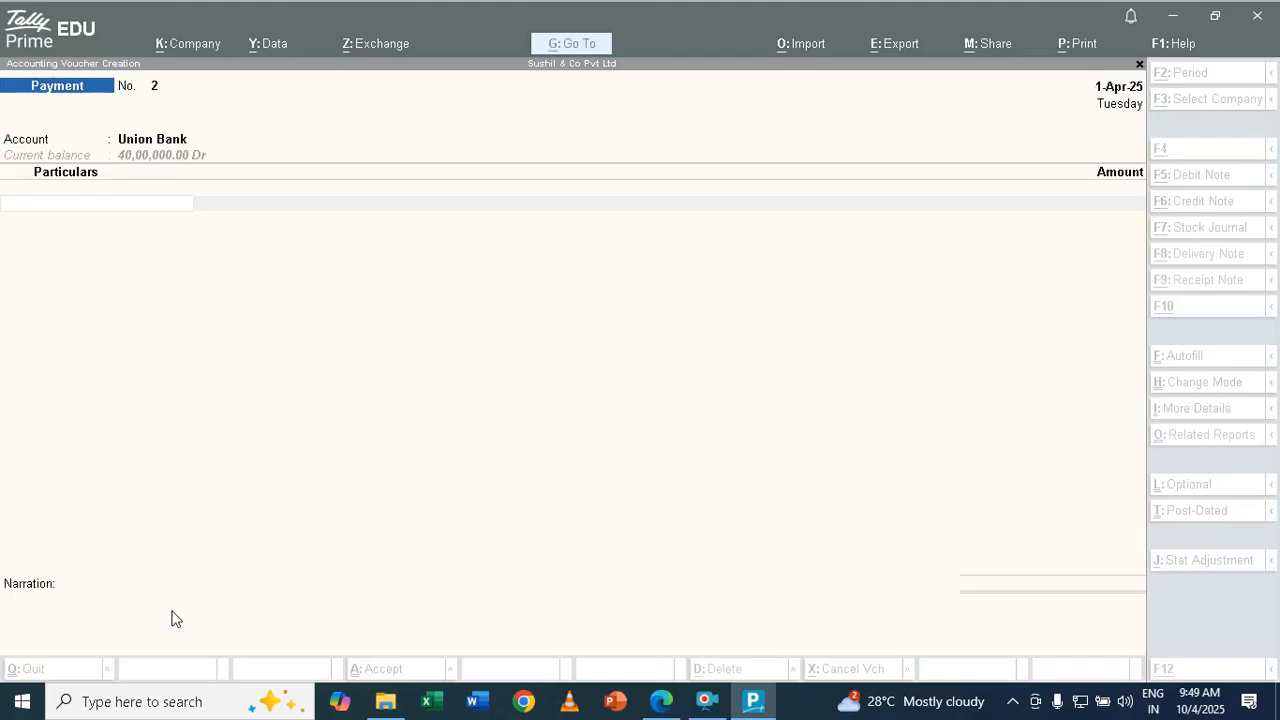
text(E)
key(Return)
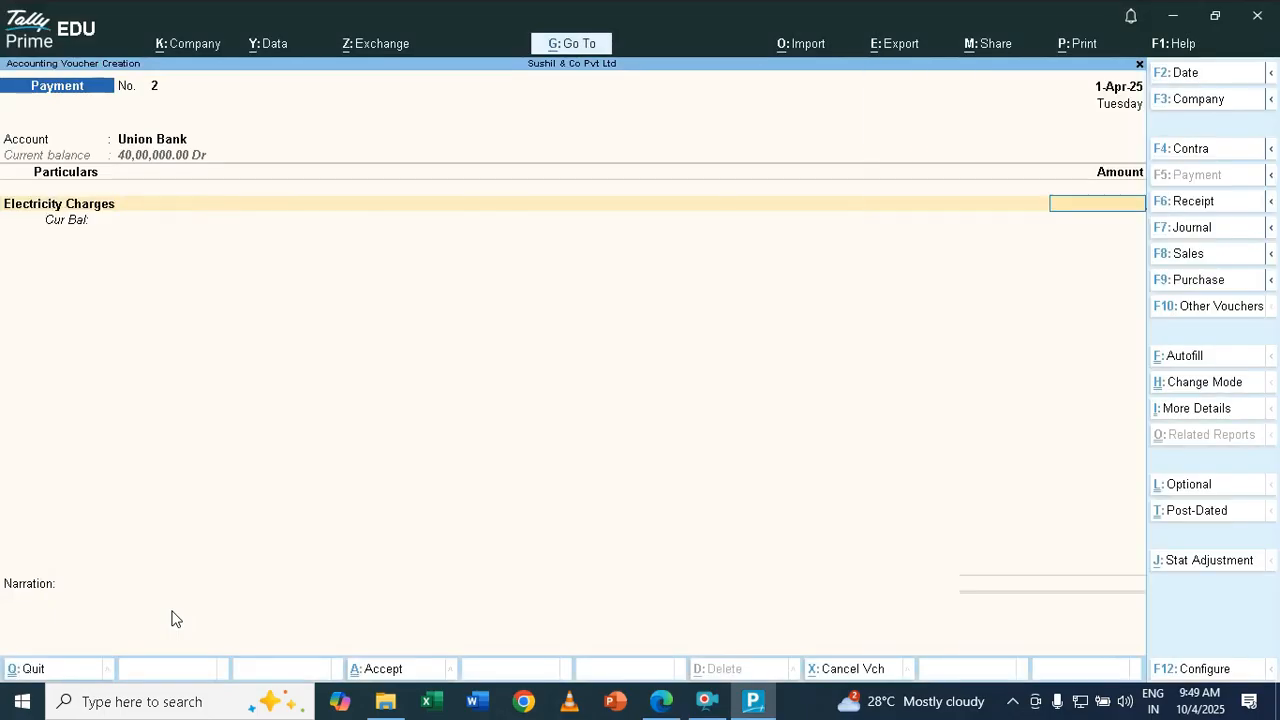
key(alt+Tab)
key(alt+Tab)
text(2000)
key(Return)
key(Return)
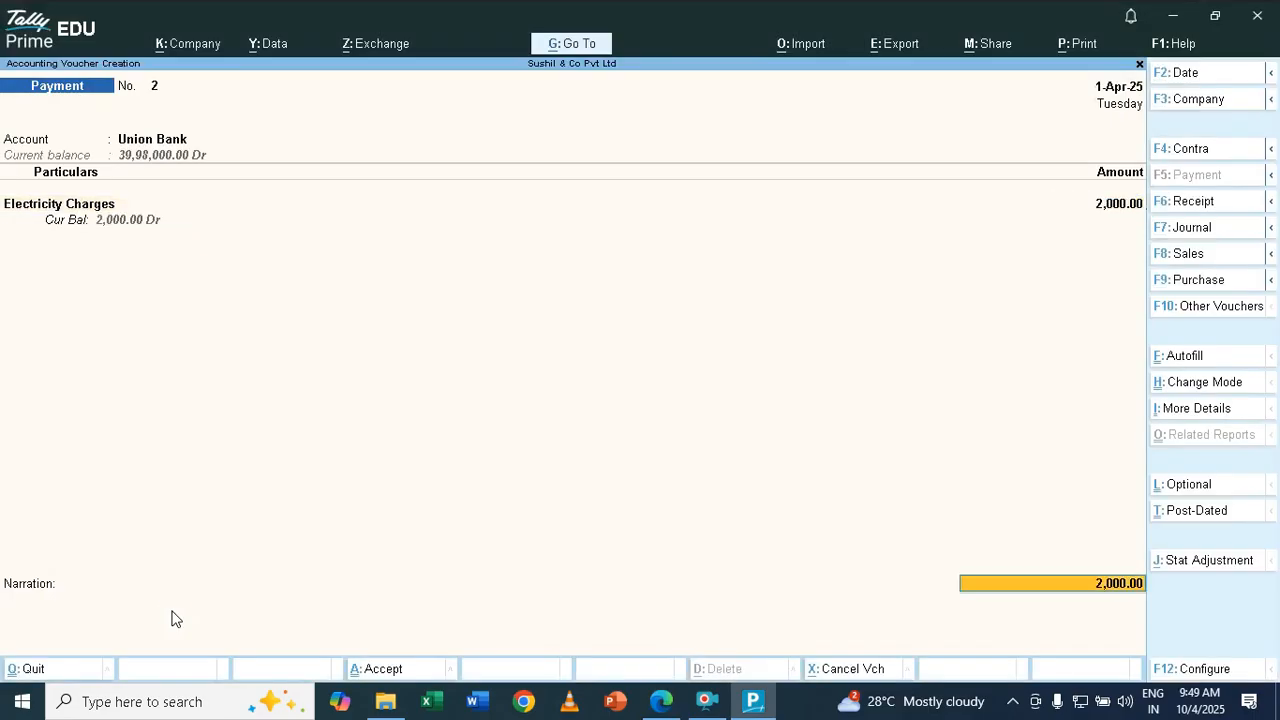
- Complete the Union Bank allocation as a Cheque with range Not Applicable, a blank instrument number and instrument date 1-Apr-25
key(Return)
key(Return)
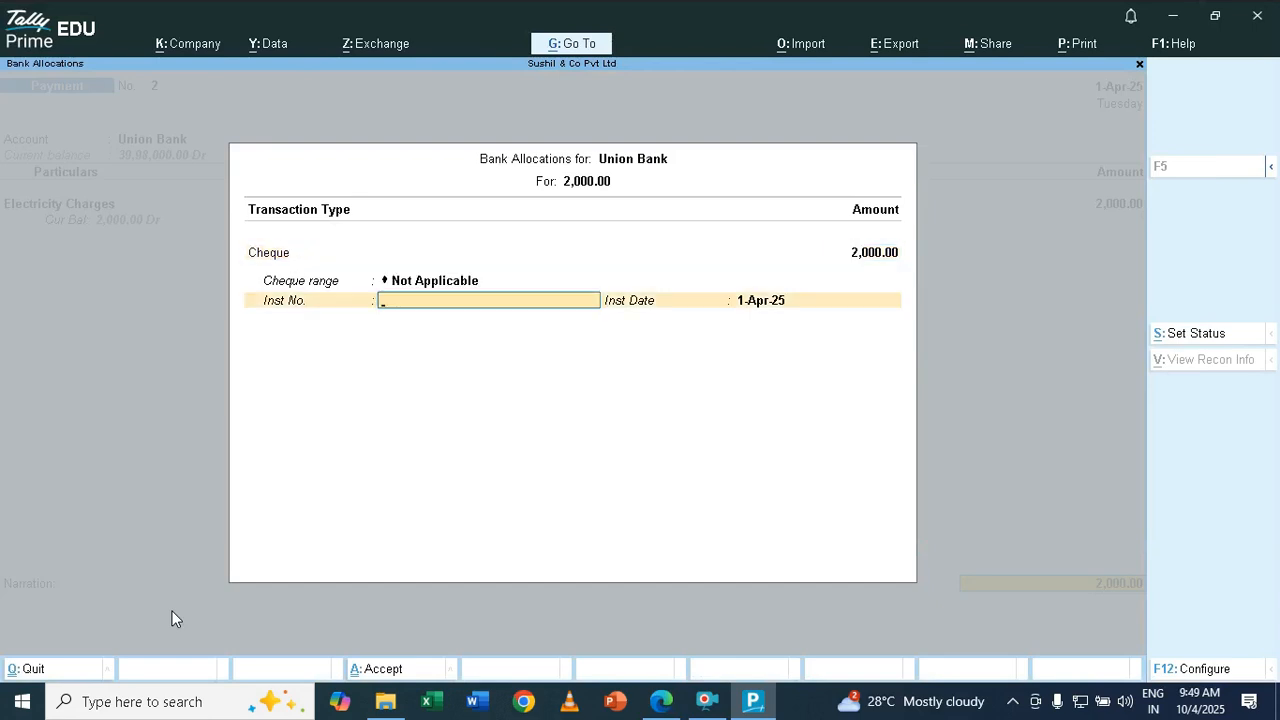
key(Return)
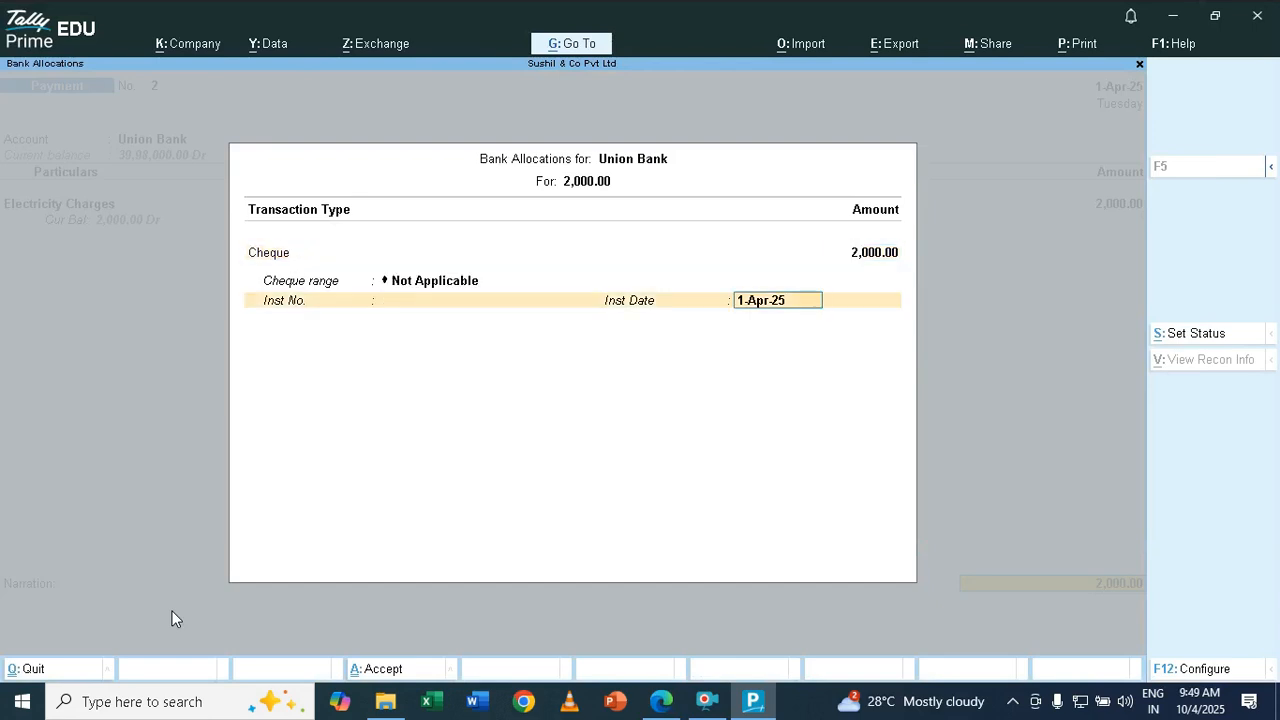
key(Return)
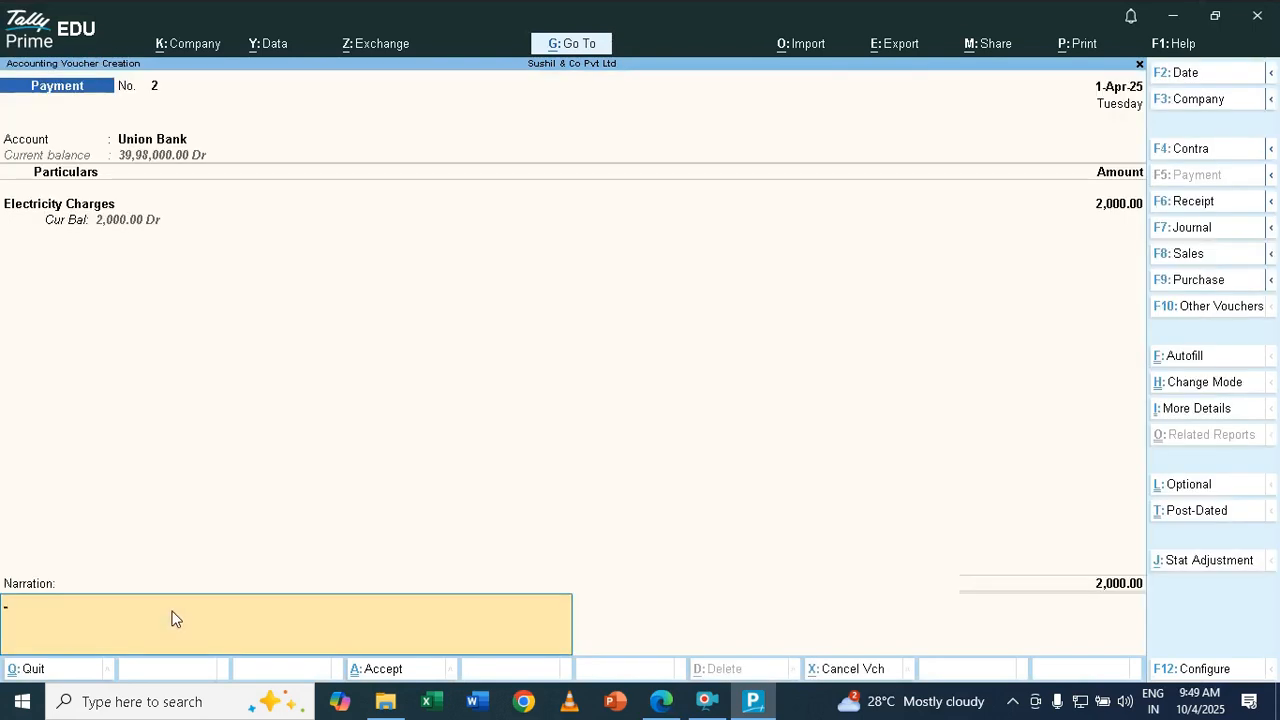
- Recall the previous narration, reword it to "Being Electricity Charges Paid By CHQ -" followed by the cheque number, and save the voucher
text(Being Tel Exp Paid By Cash on 10 Apr 2025)
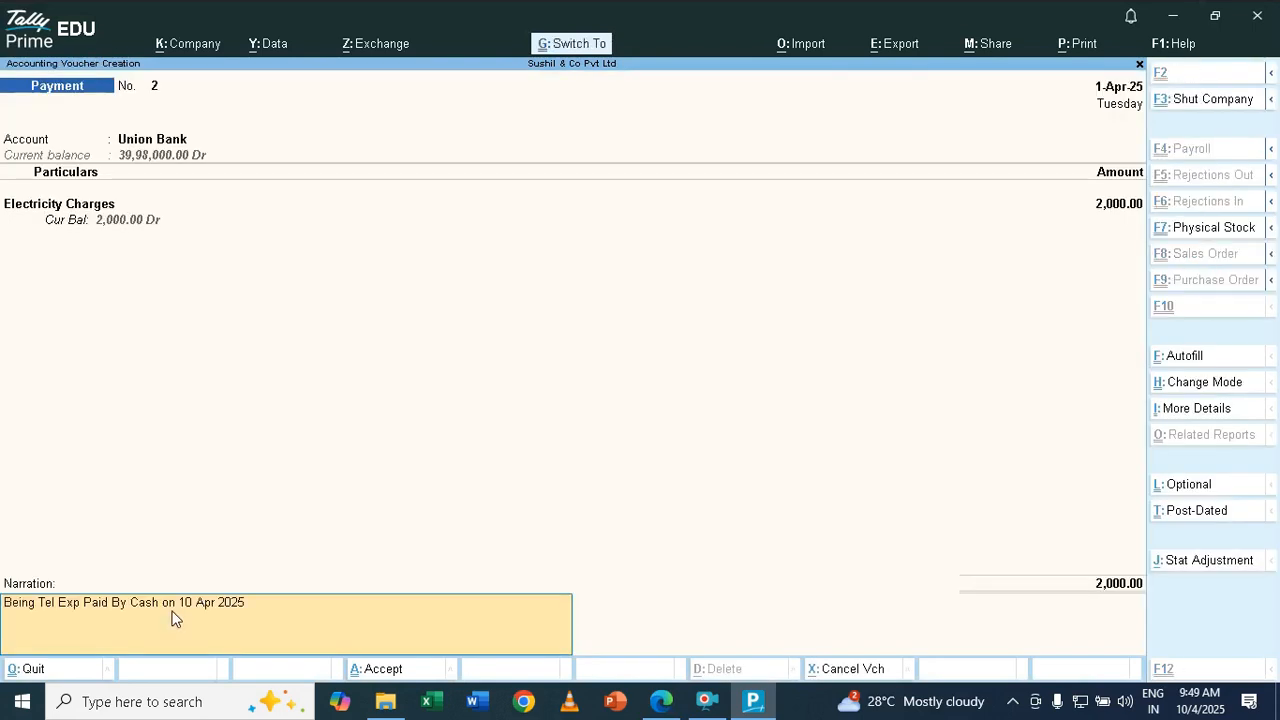
key(BackSpace)
key(BackSpace)
key(BackSpace)
key(BackSpace)
key(BackSpace)
key(BackSpace)
key(BackSpace)
key(BackSpace)
key(BackSpace)
key(BackSpace)
key(BackSpace)
key(BackSpace)
key(BackSpace)
key(BackSpace)
key(BackSpace)
key(BackSpace)
key(BackSpace)
key(BackSpace)
key(BackSpace)
key(BackSpace)
key(BackSpace)
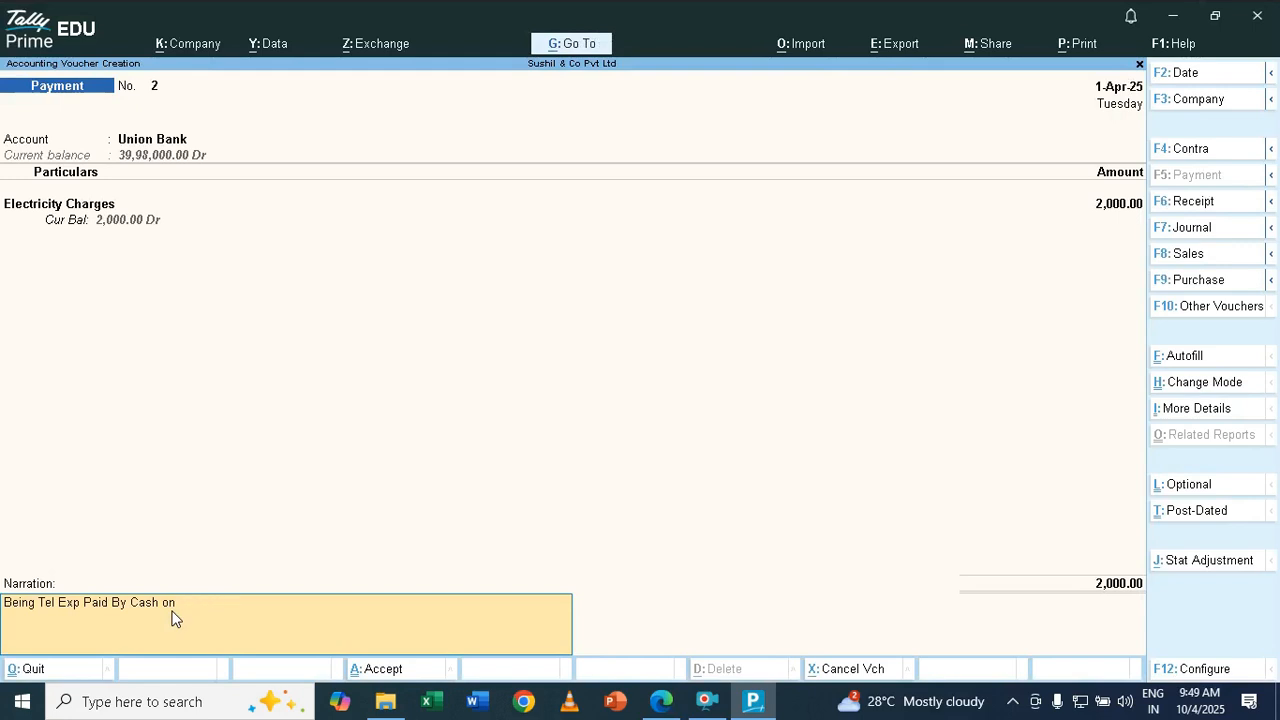
key(BackSpace)
key(BackSpace)
key(BackSpace)
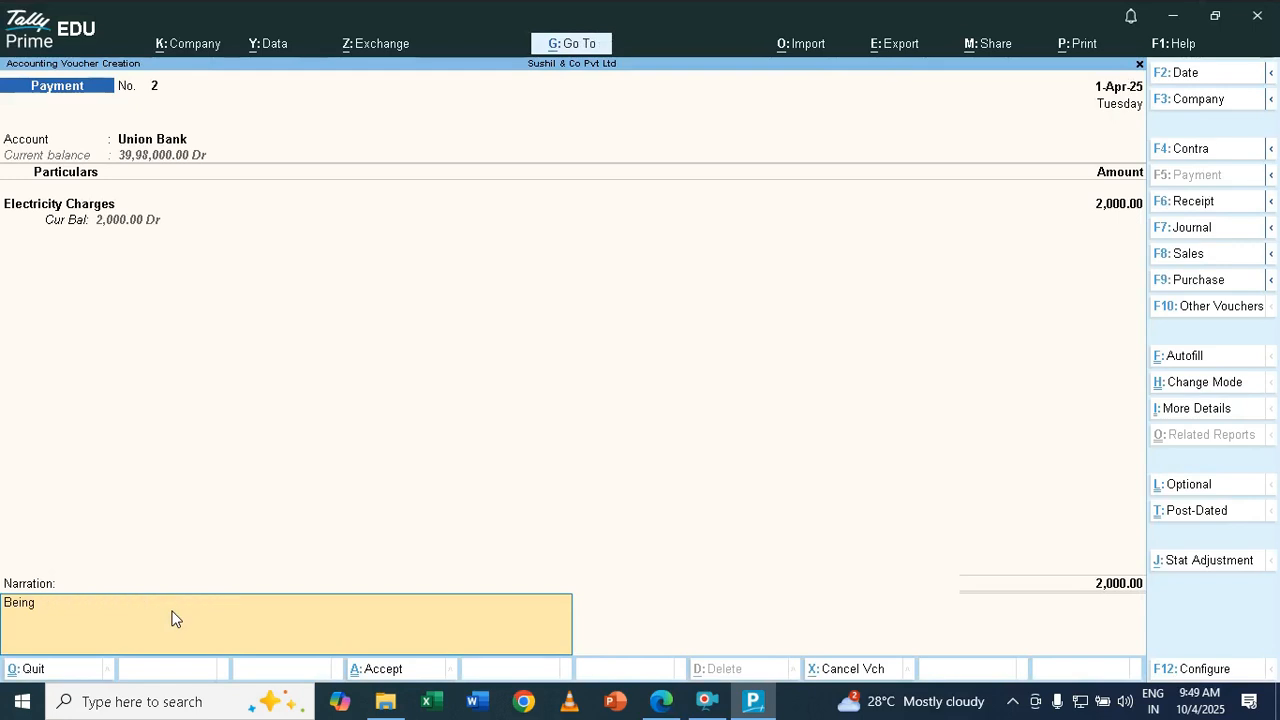
text(Electricity Charges Paid By CHQ - 678967)
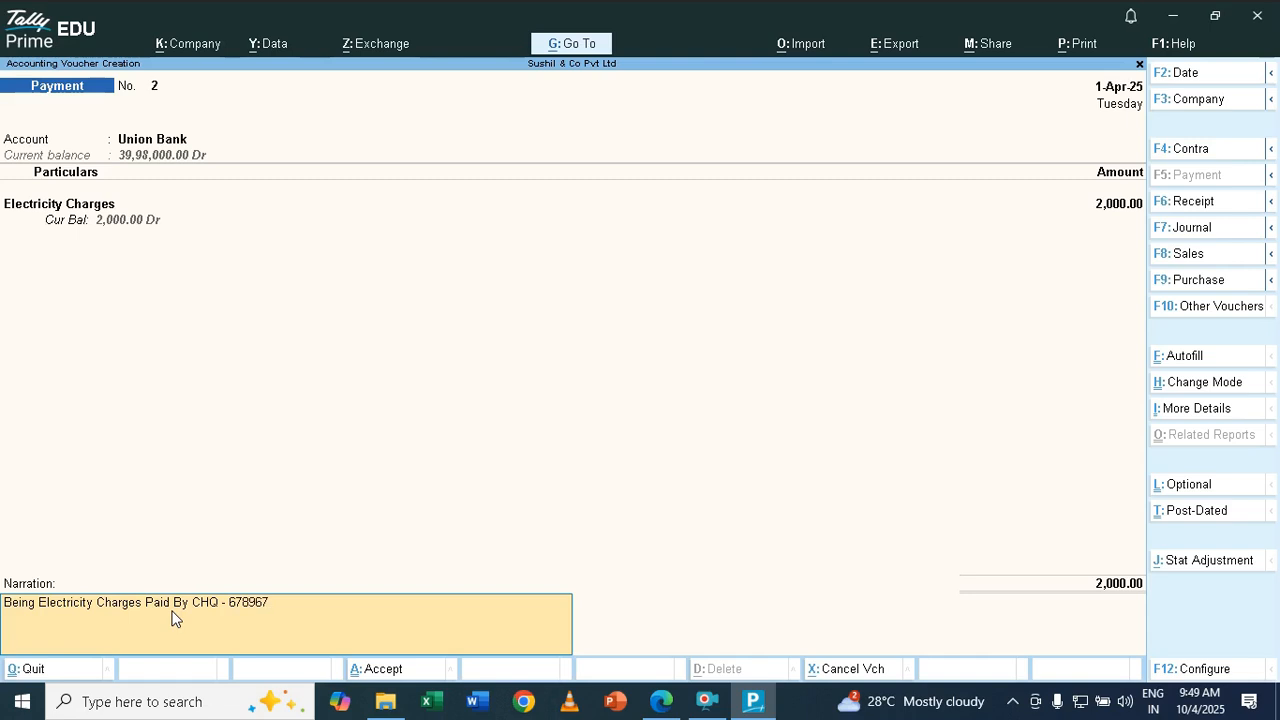
key(Return)
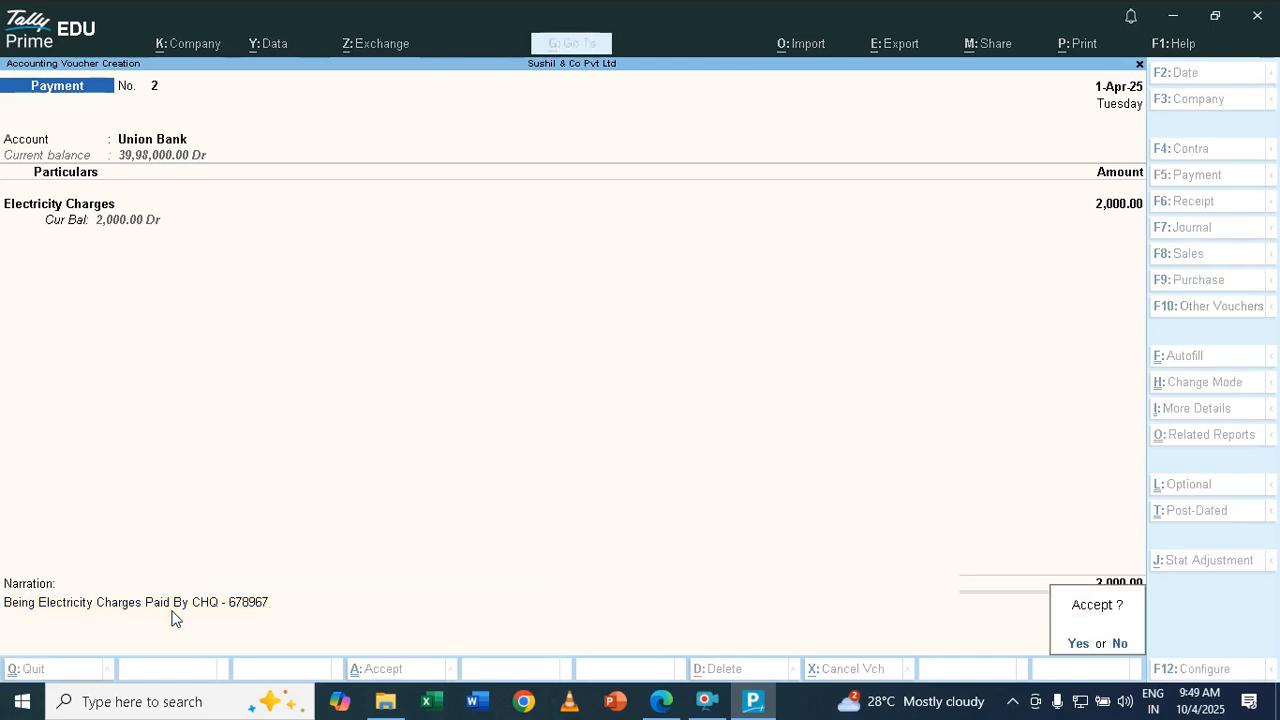
key(Return)
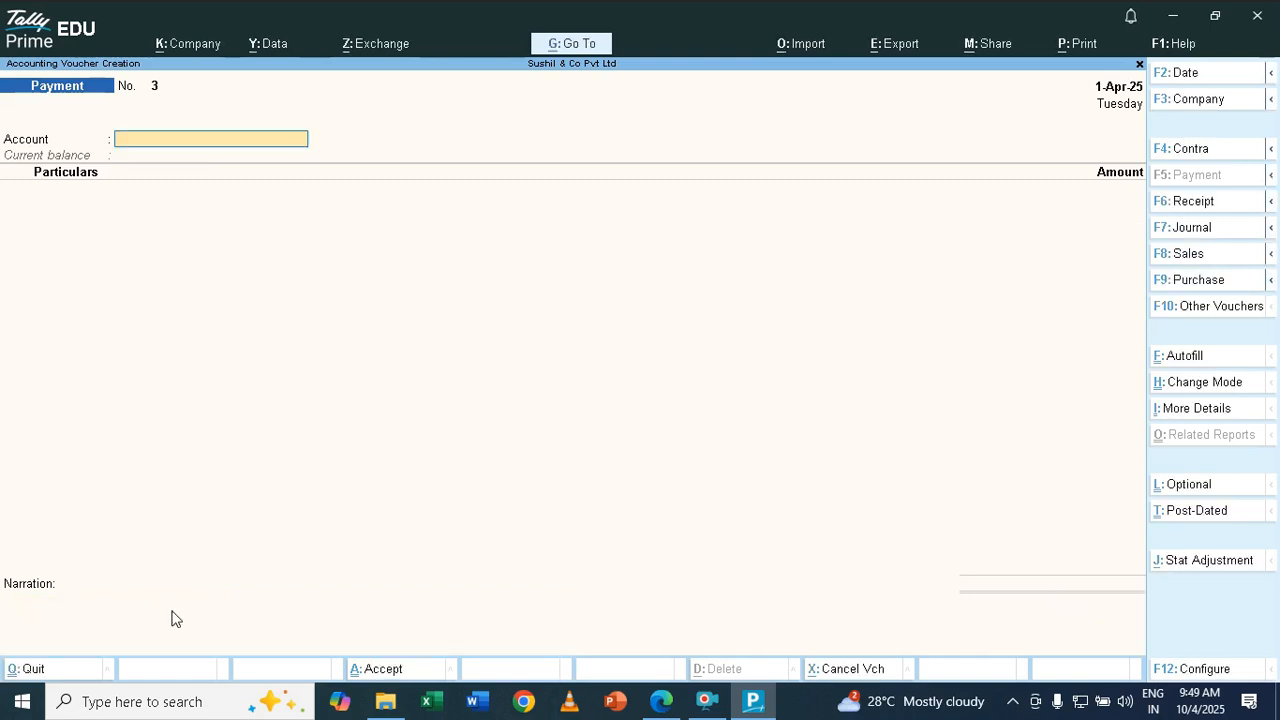
- Check the third expense's payment method in the notes and select Cash as the new payment voucher's account
key(alt+Tab)
key(alt+Tab)
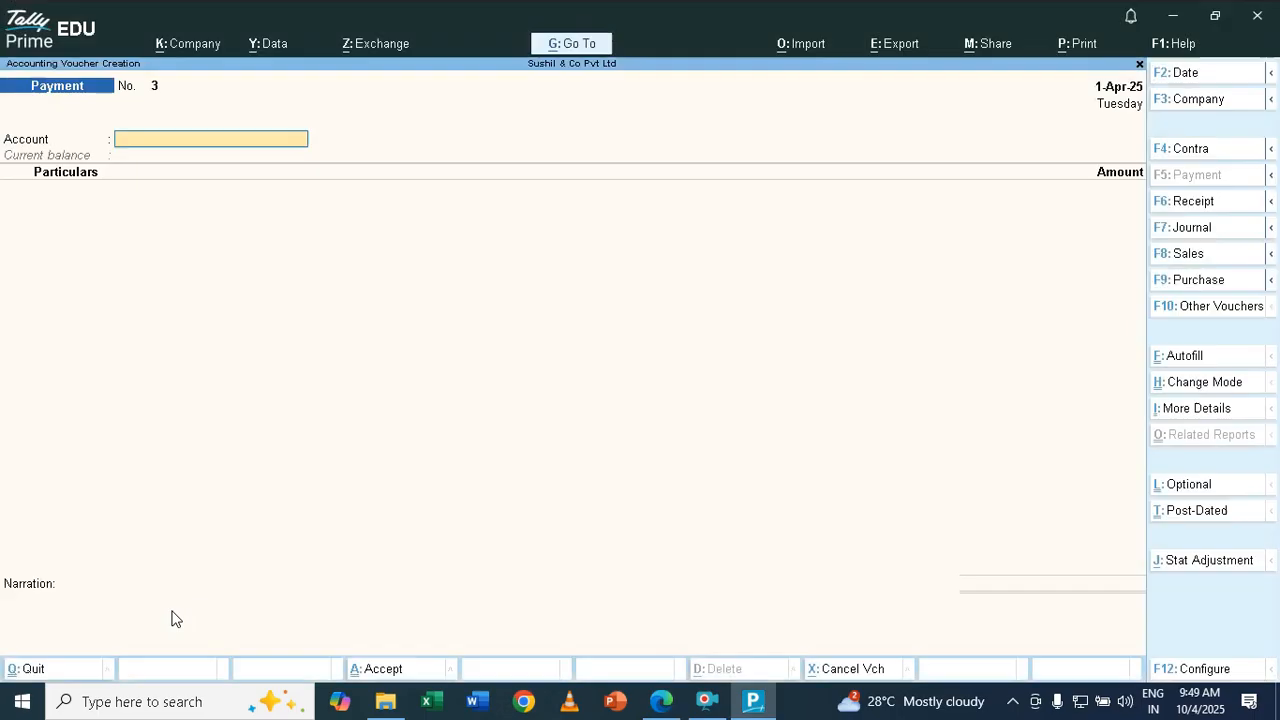
text(C)
key(Return)
- Add Water Charges as the particulars with the amount 1000, checking the expense and amount in the notes
key(alt+Tab)
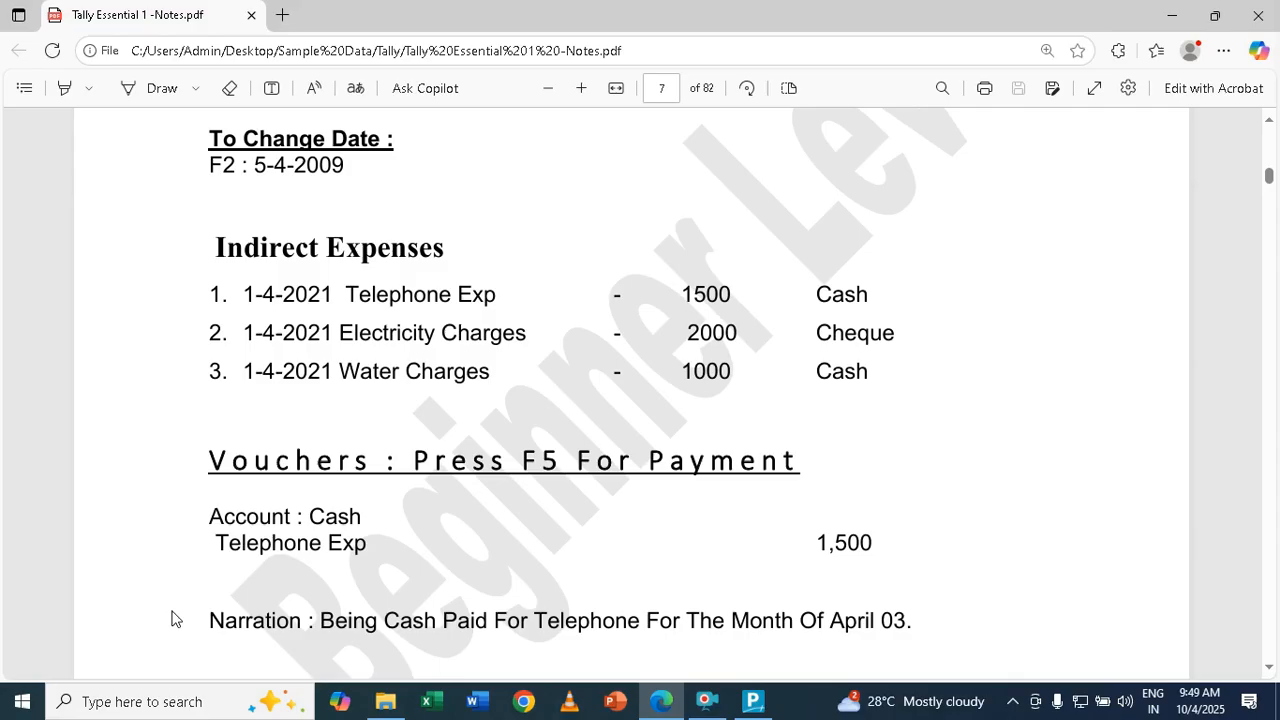
key(alt+Tab)
text(W)
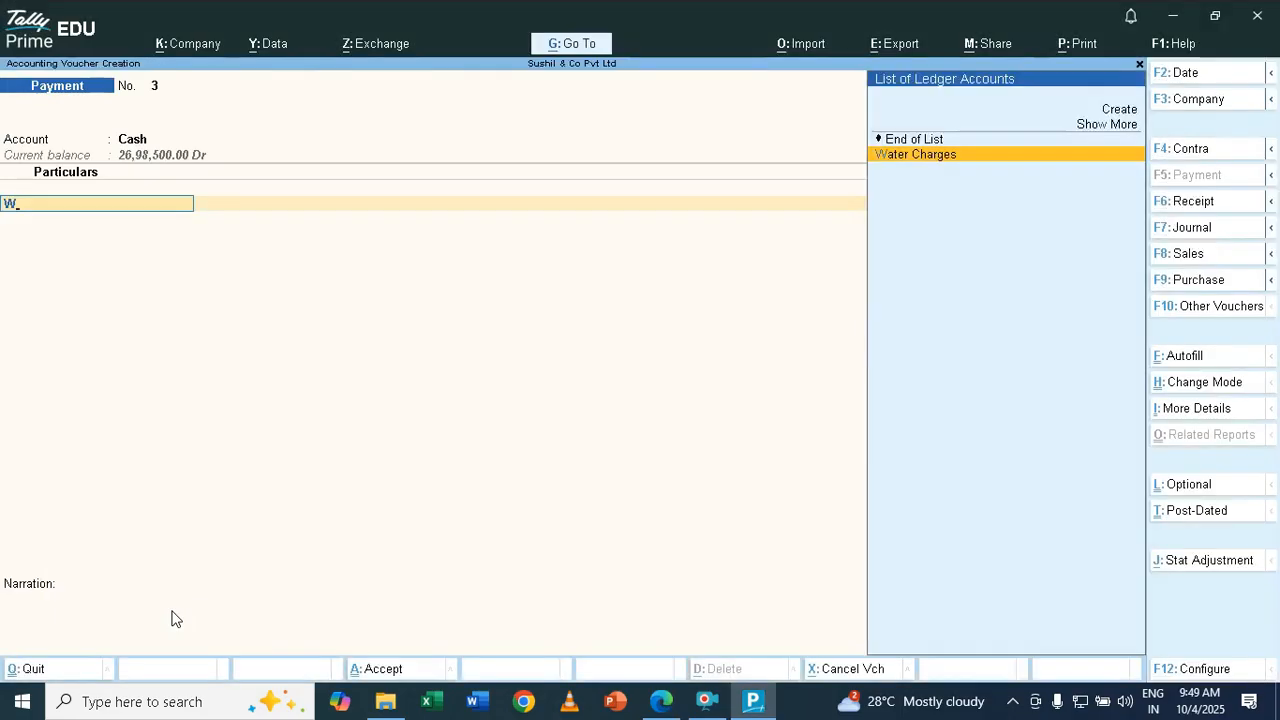
key(Return)
key(alt+Tab)
key(alt+Tab)
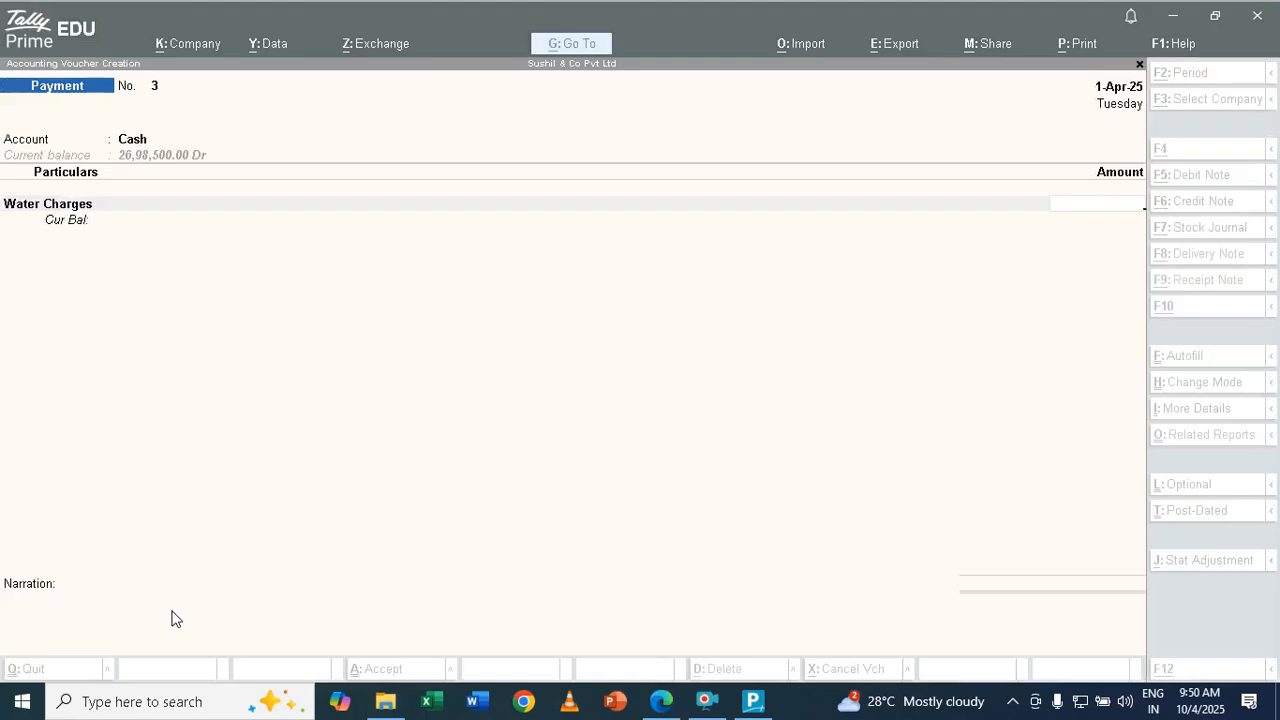
text(1000)
key(Return)
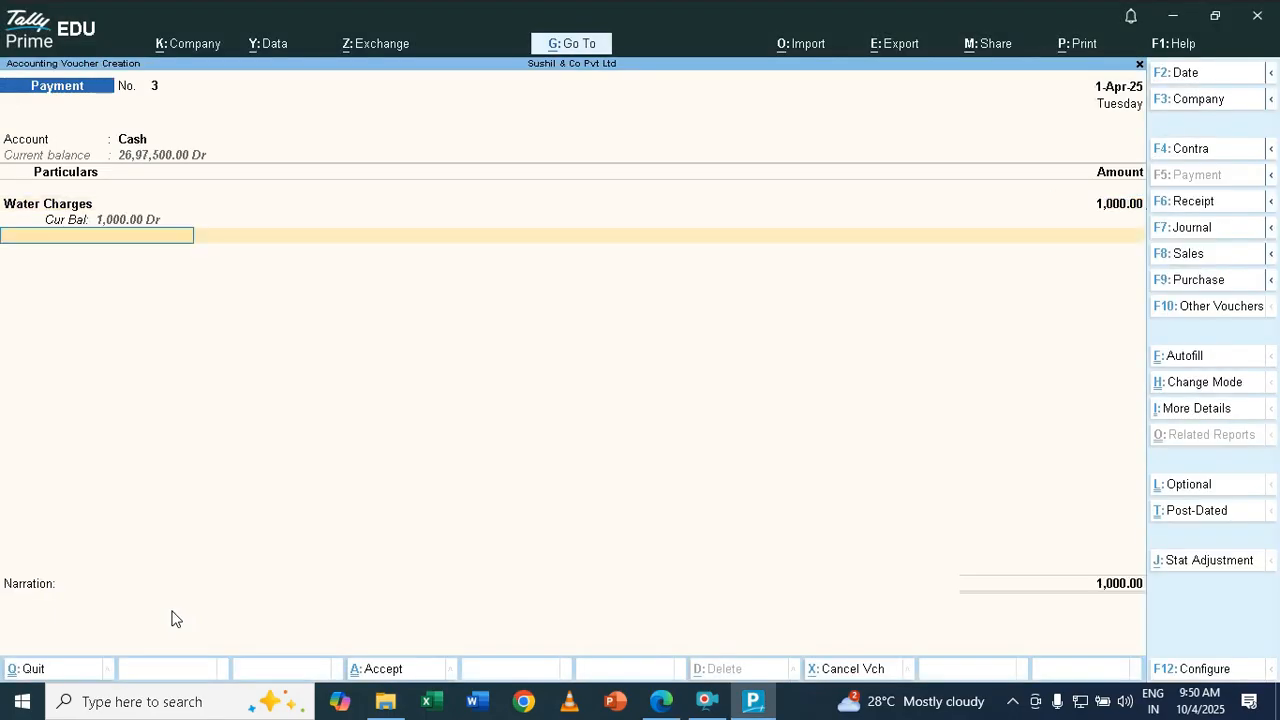
key(Return)
- Recall the last narration, reword it to "Being Water Charges Paid By Cash On 15 Apr 2025", and save the voucher
key(ctrl+alt+v)
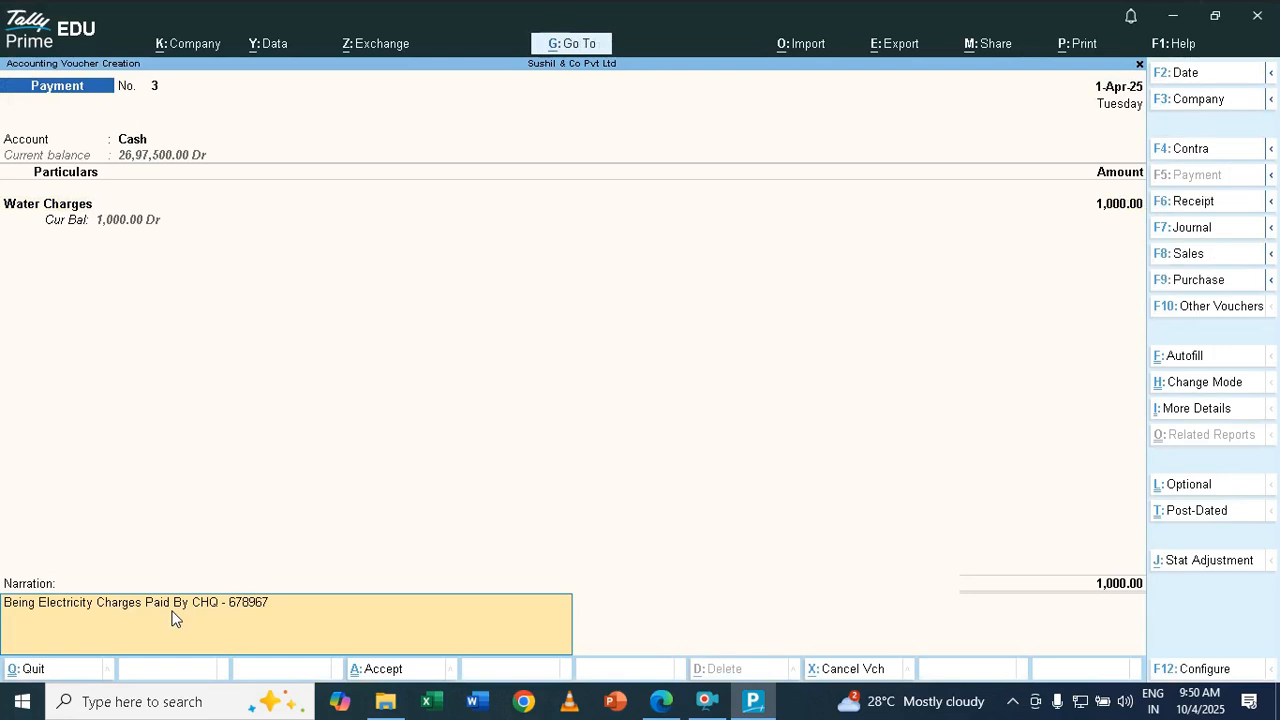
key(BackSpace)
key(BackSpace)
key(BackSpace)
key(BackSpace)
key(BackSpace)
key(BackSpace)
key(BackSpace)
key(BackSpace)
key(BackSpace)
key(BackSpace)
key(BackSpace)
key(BackSpace)
key(BackSpace)
key(BackSpace)
key(BackSpace)
key(BackSpace)
key(BackSpace)
key(BackSpace)
key(BackSpace)
key(BackSpace)
key(BackSpace)
key(BackSpace)
key(BackSpace)
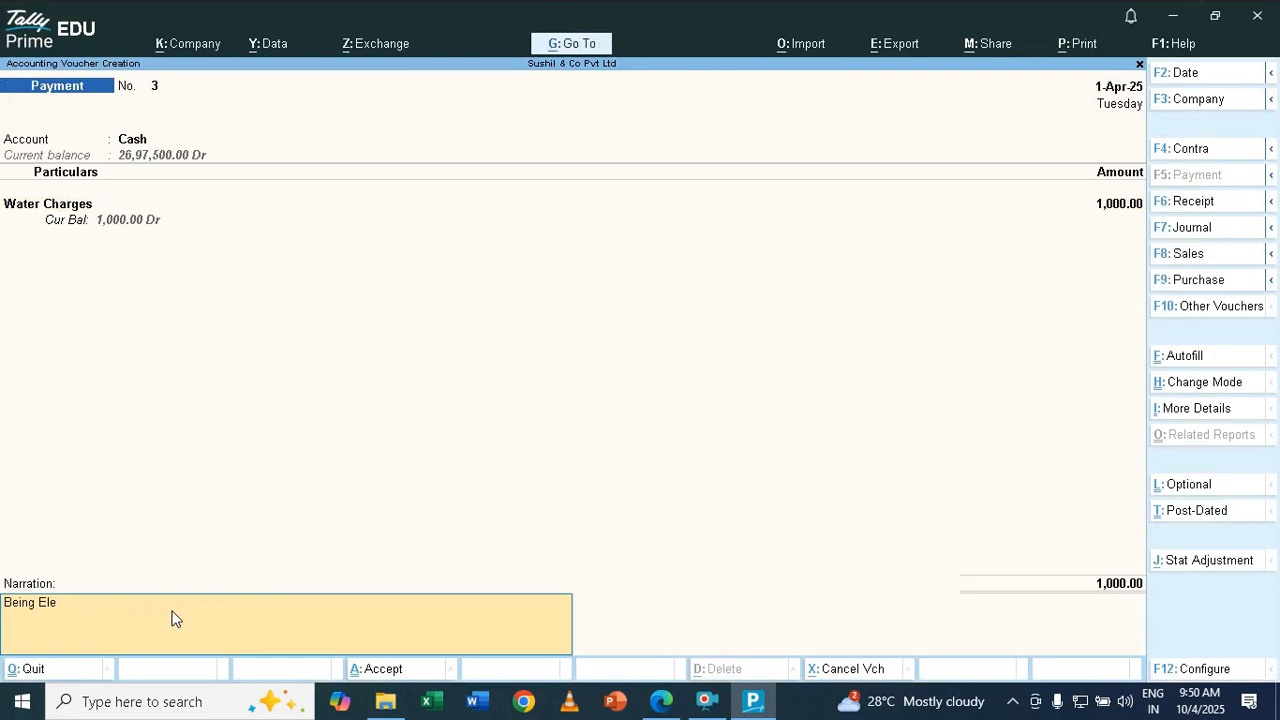
key(BackSpace)
text(Water Charges Paid By Cash On 15 A)
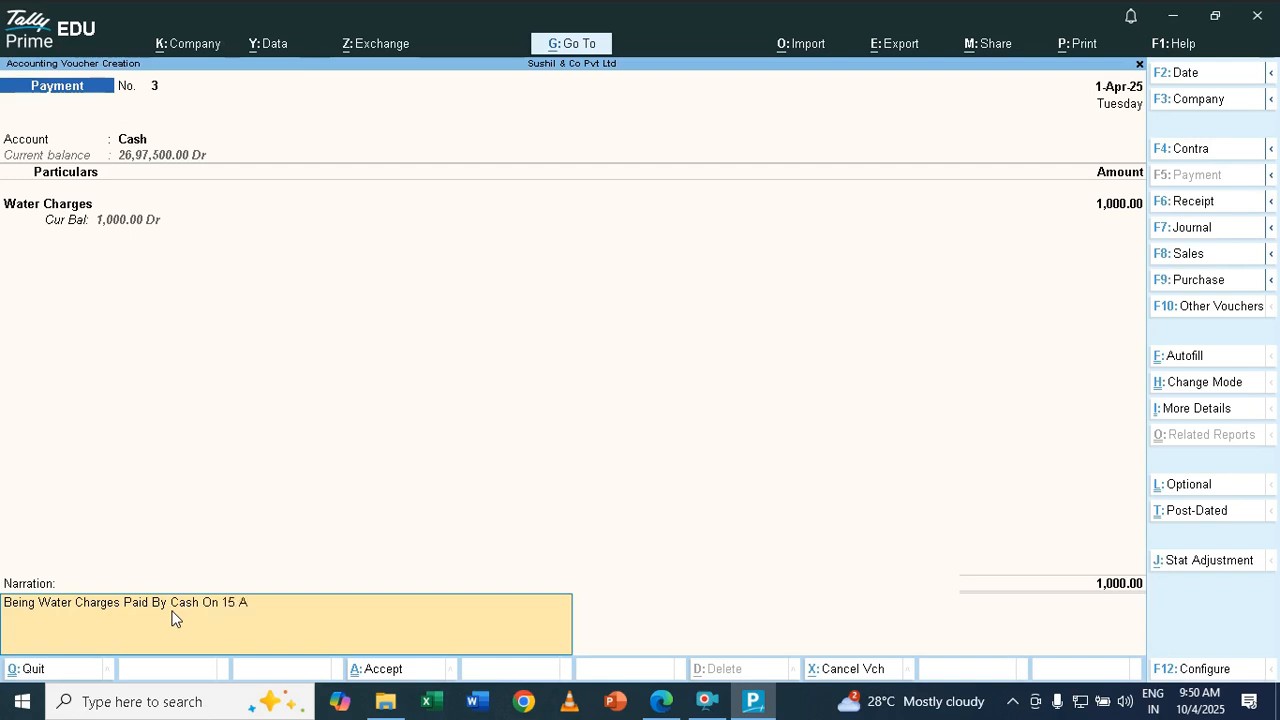
text(pr 2025)
key(Return)
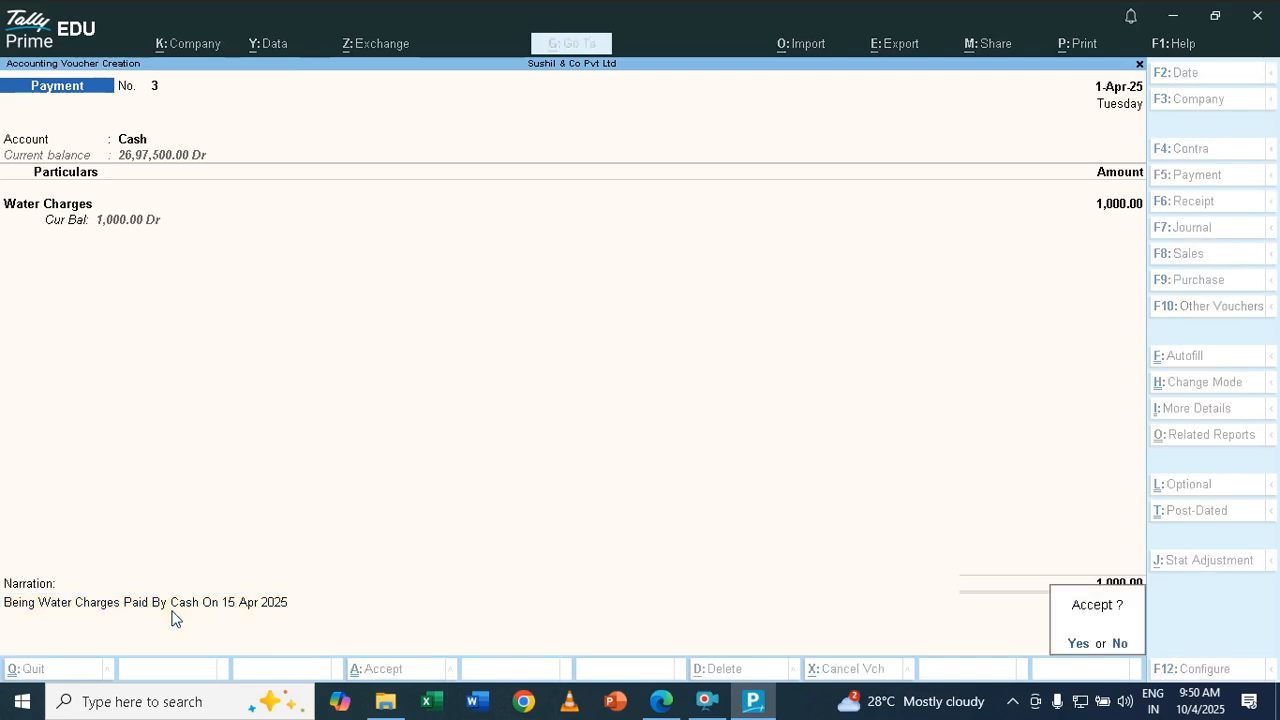
key(Return)
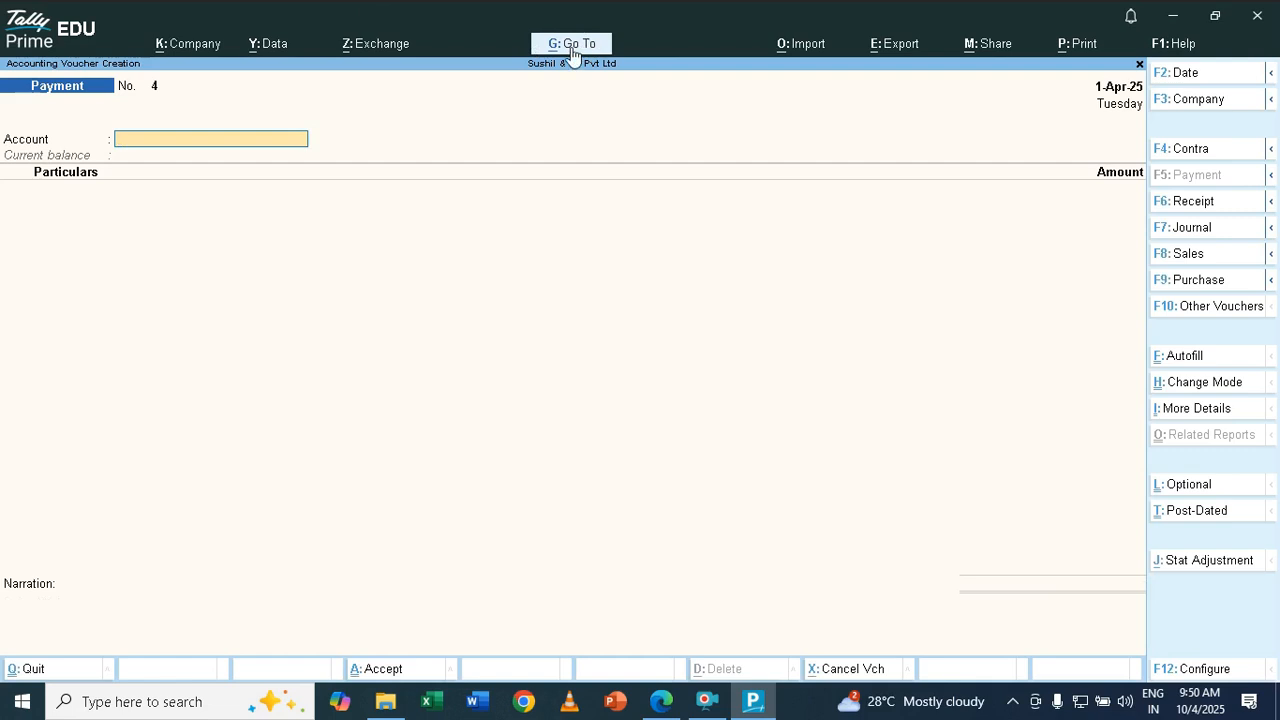
key(alt)
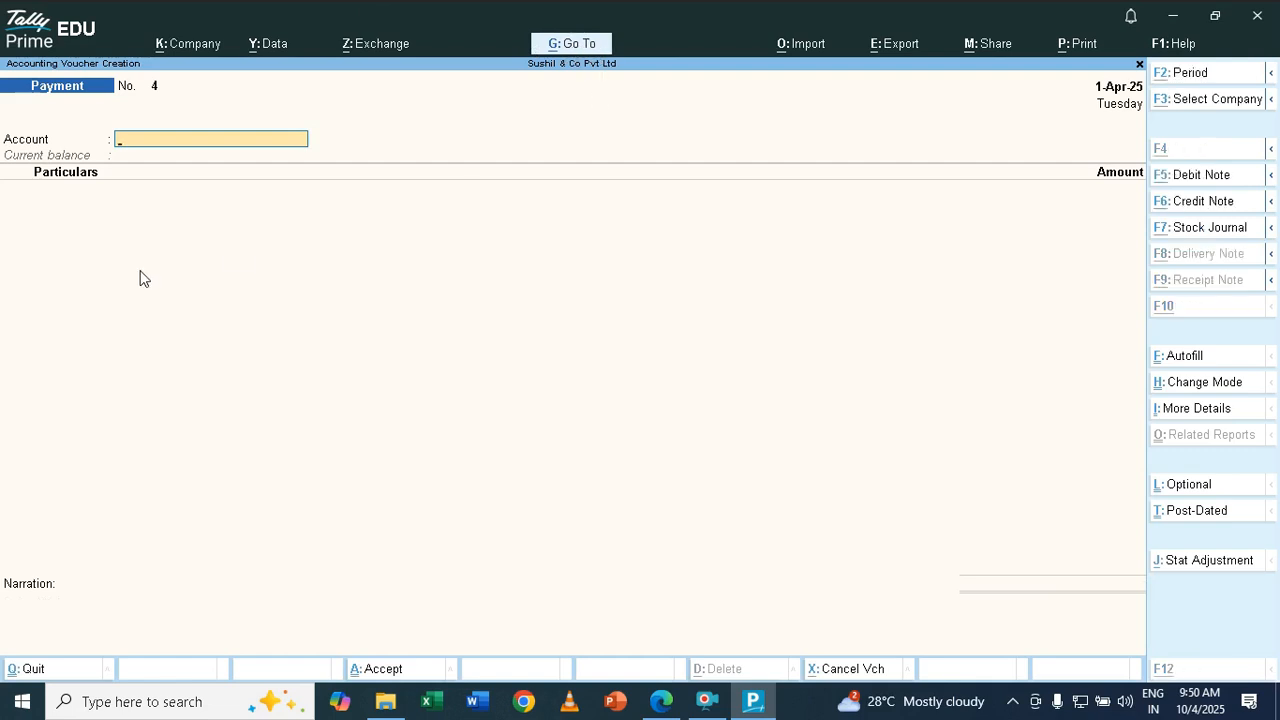
key(alt+g)
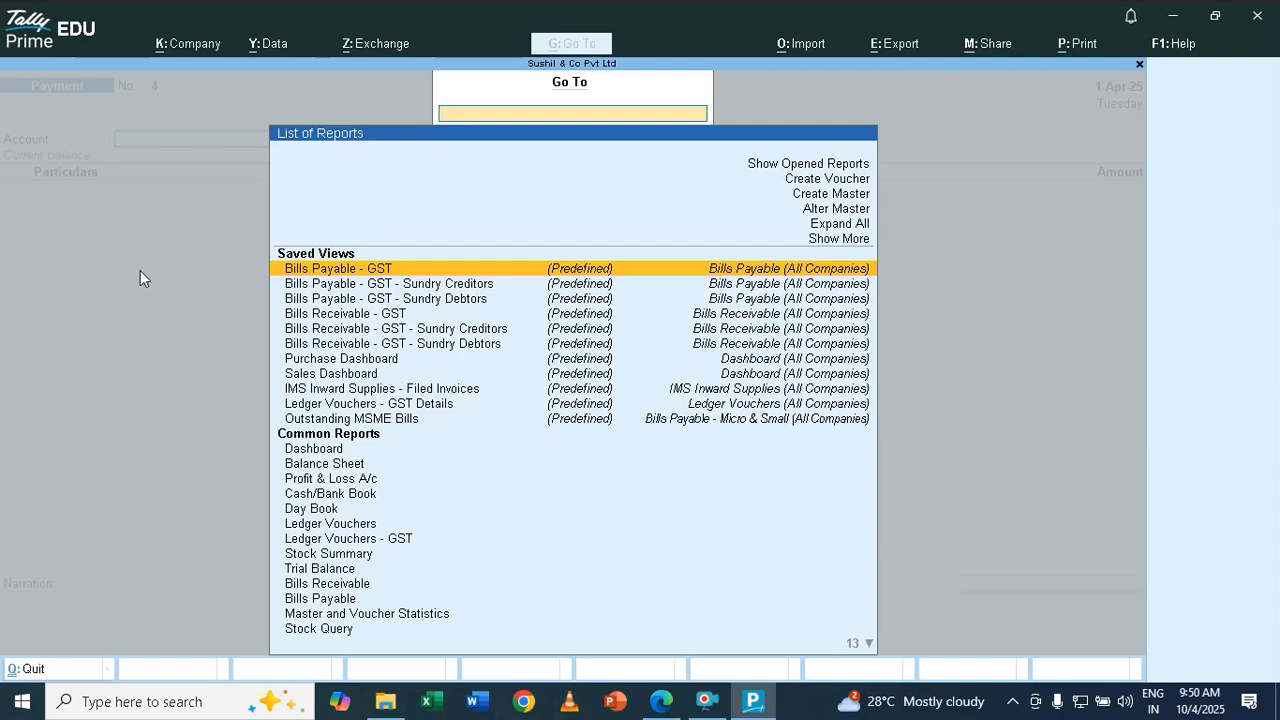
key(Down)
key(Down)
key(Down)
key(Down)
key(Down)
key(Down)
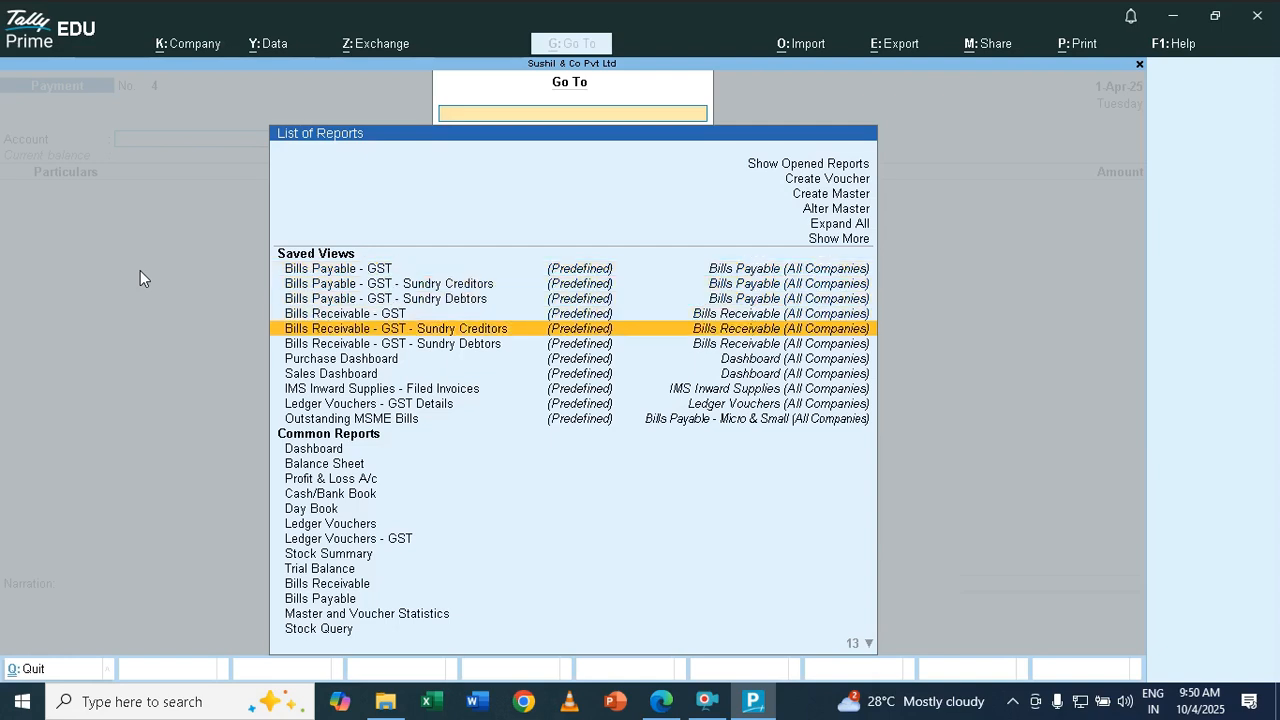
key(Down)
key(Down)
key(Down)
key(Down)
key(Down)
key(Down)
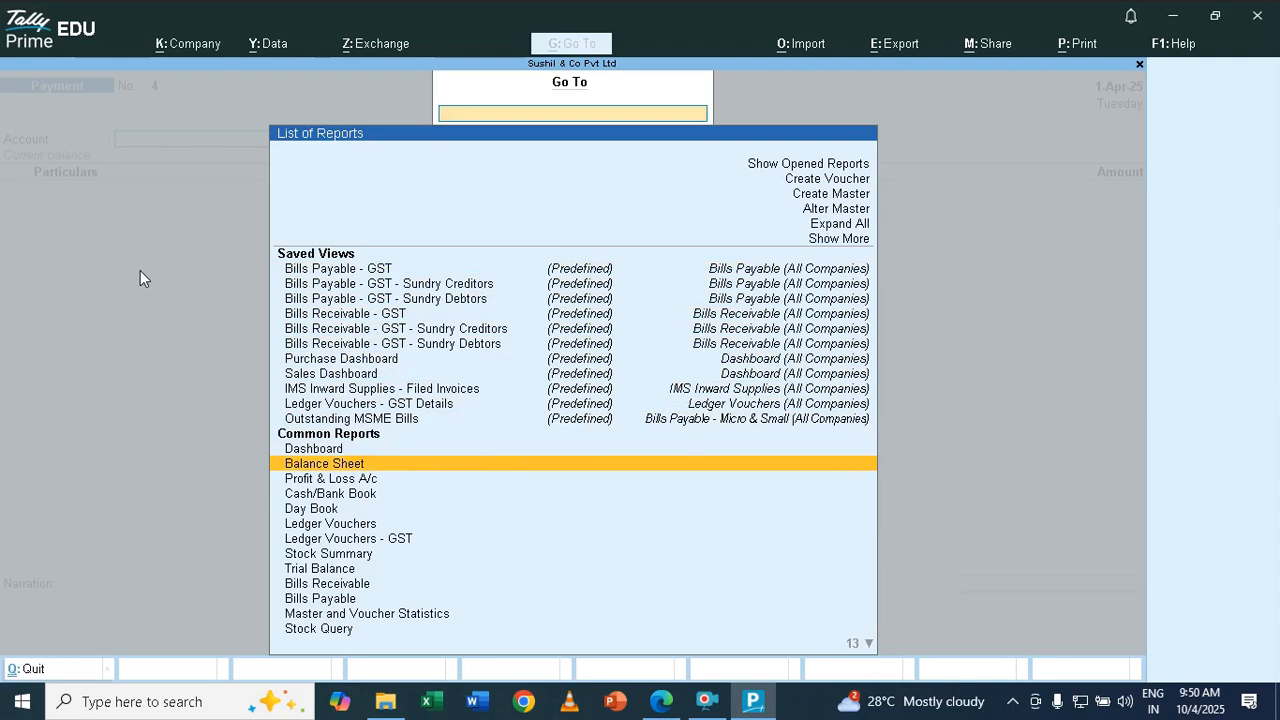
key(Escape)
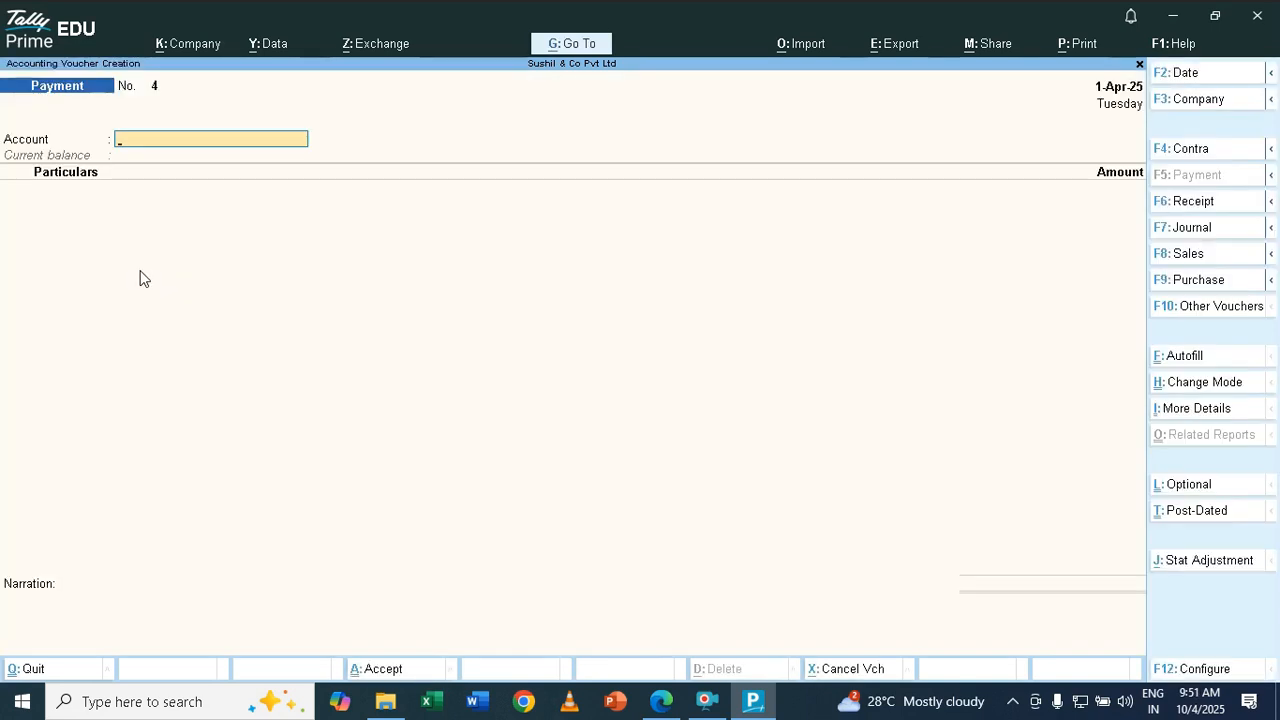
- Leave voucher entry and display the Group Summary for Indirect Expenses
key(Escape)
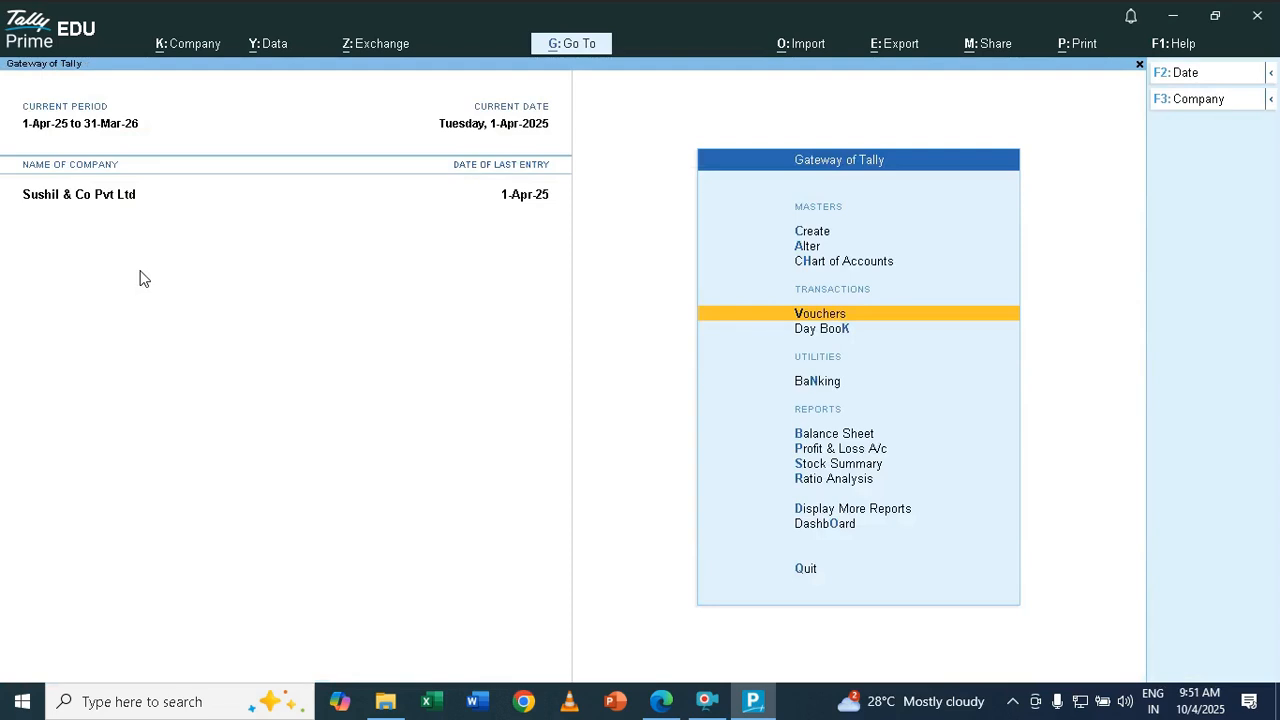
key(Down)
key(Down)
key(Down)
key(Down)
key(Down)
key(Down)
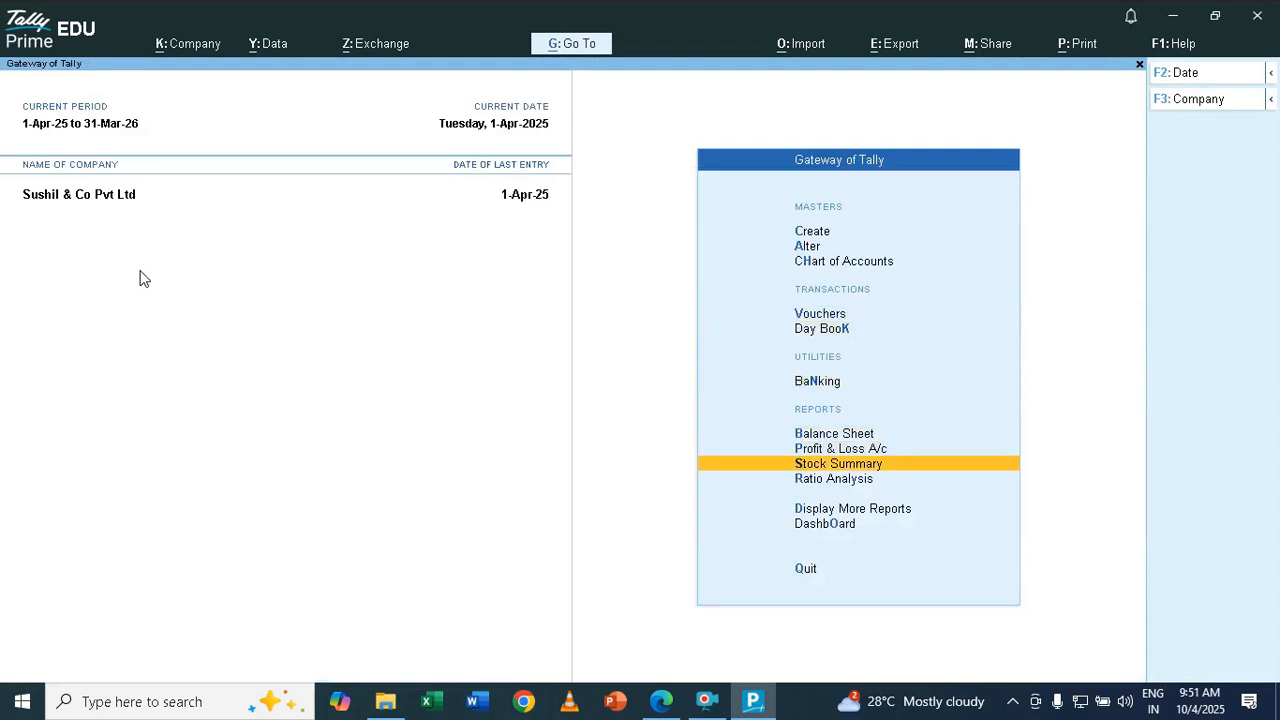
key(Down)
key(Return)
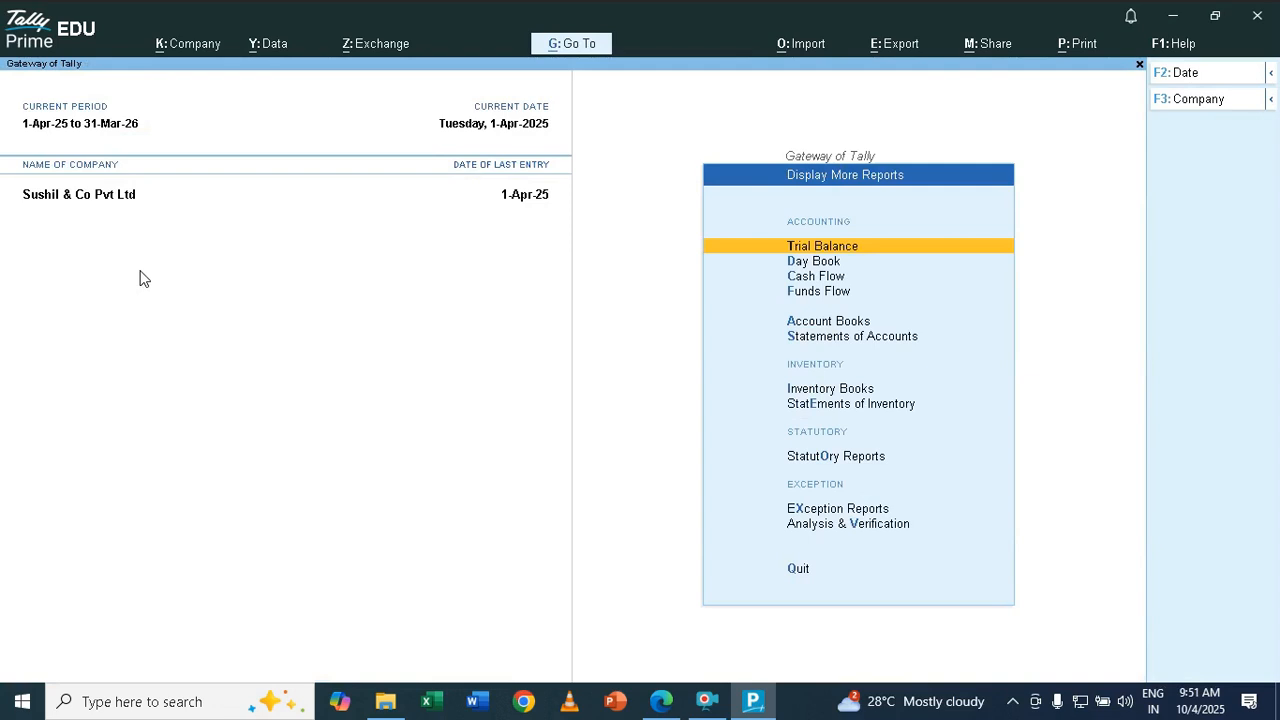
key(a)
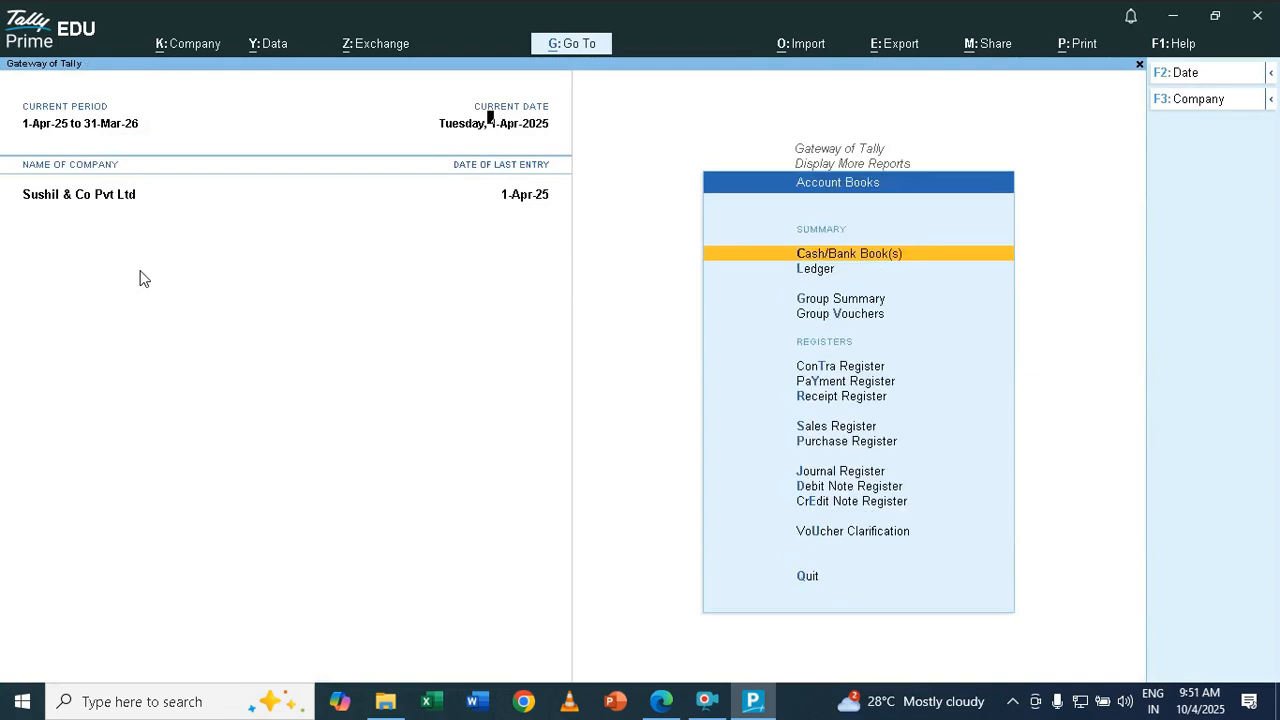
key(g)
text(I)
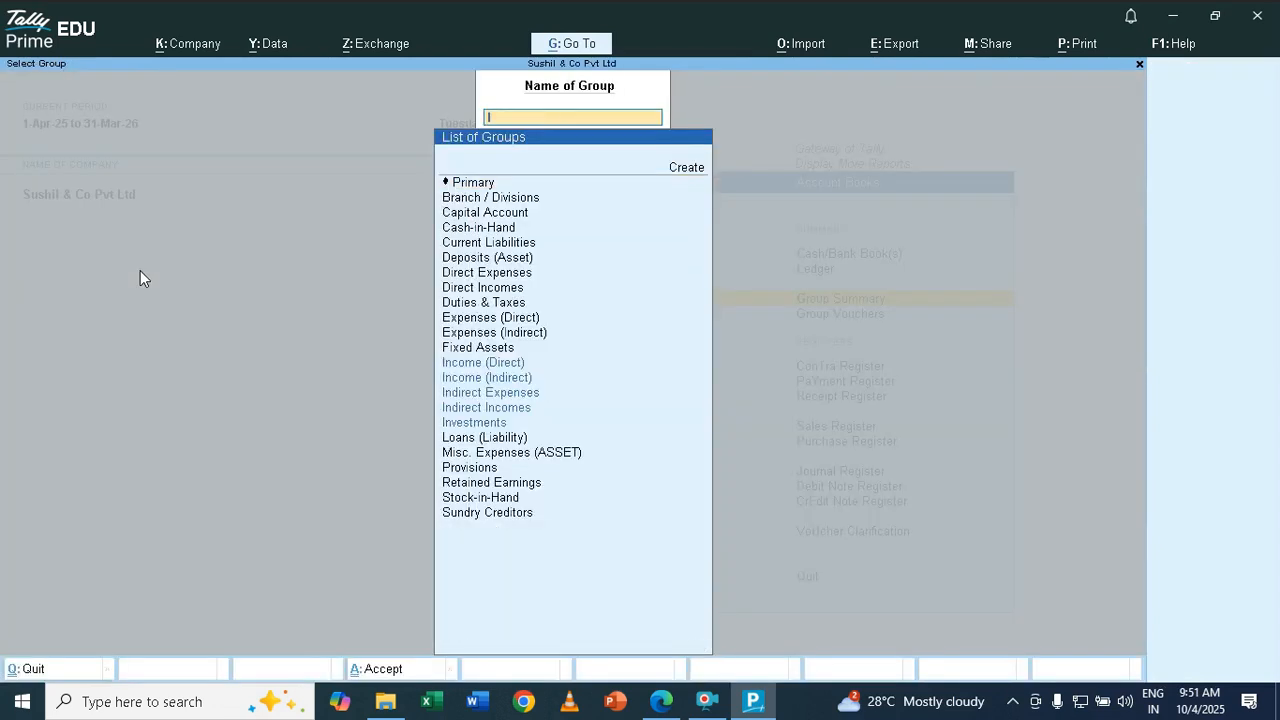
key(Down)
key(Down)
key(Down)
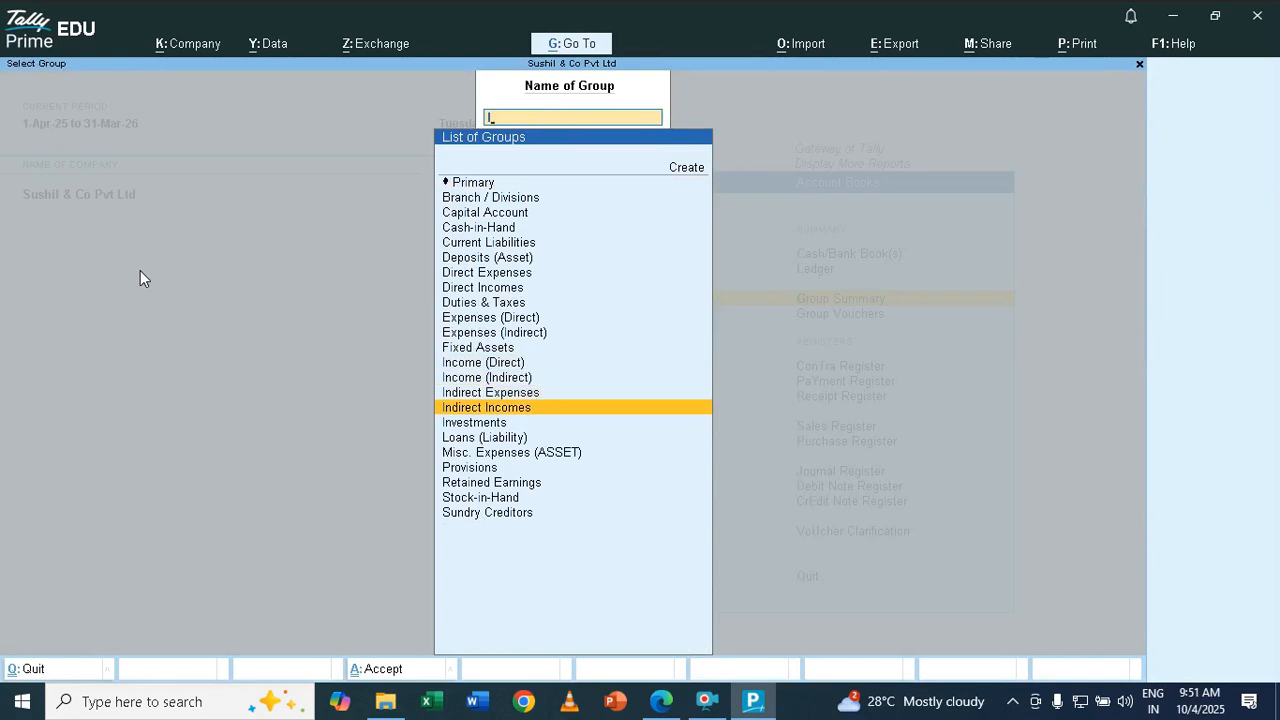
key(Up)
key(Return)
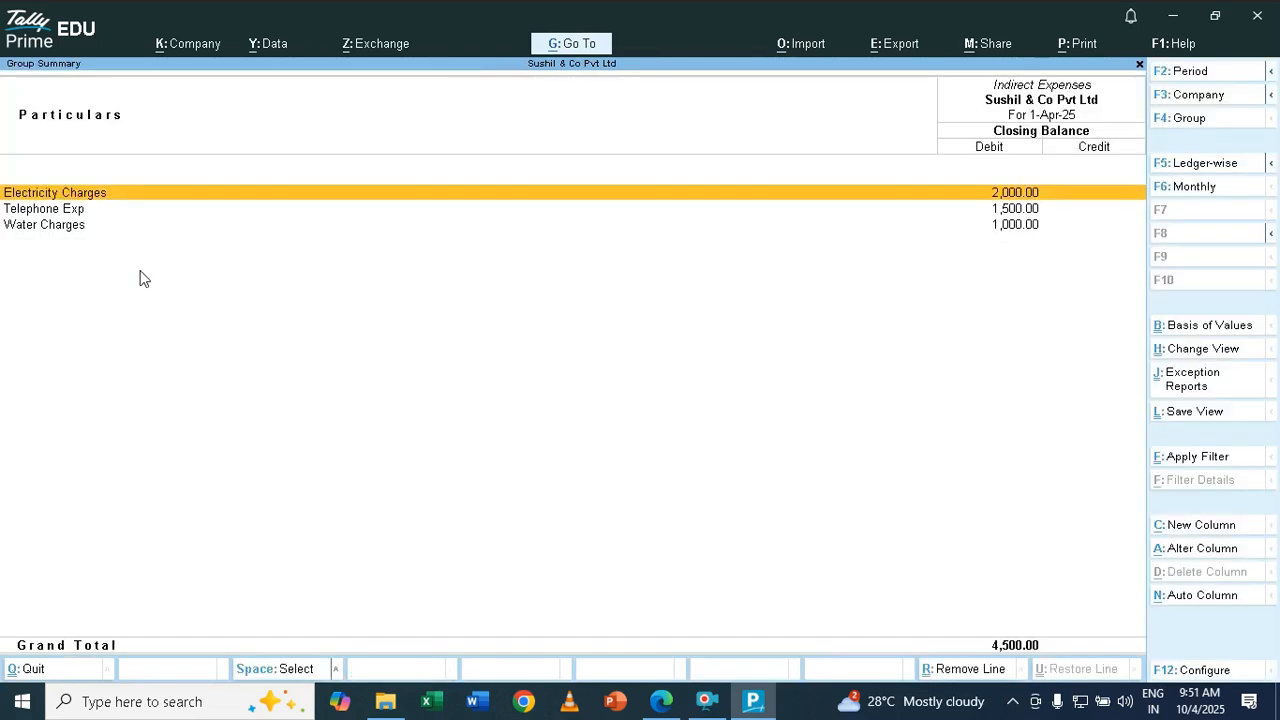
- Review the indirect expense ledgers, drill into the April Electricity Charges payment voucher, and return to the group summary without altering it
key(Down)
key(Down)
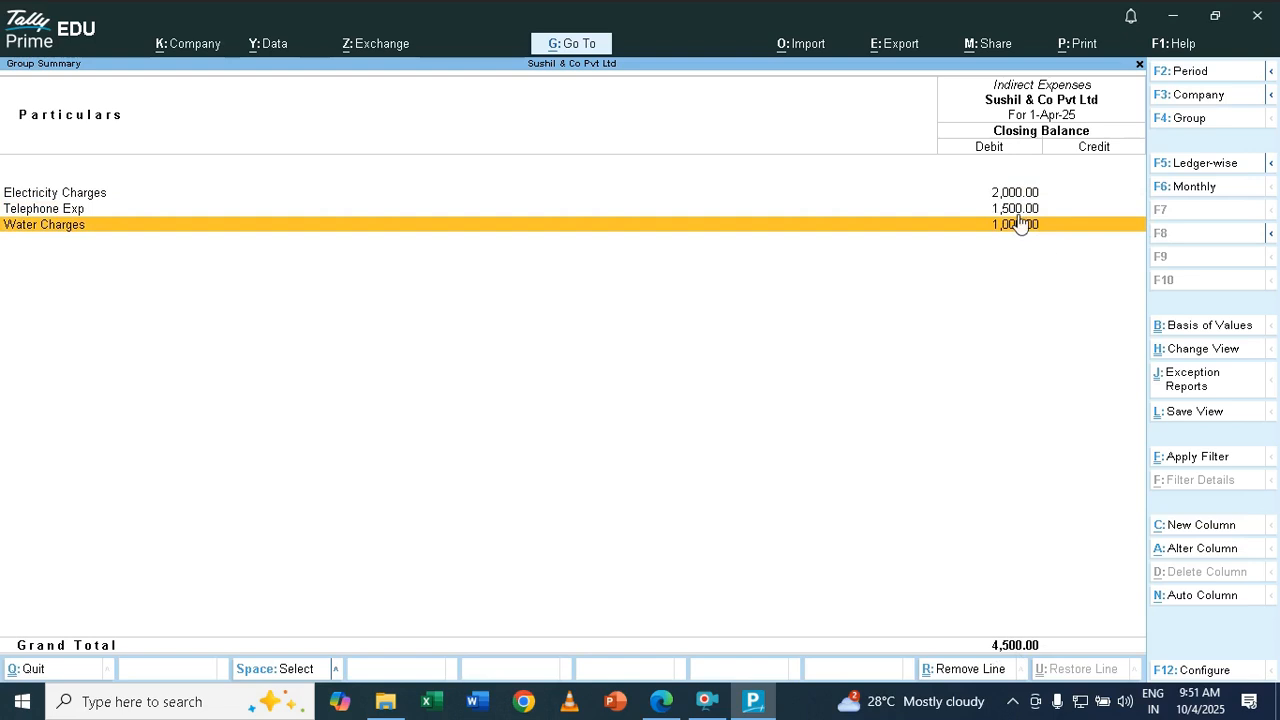
key(Up)
key(Up)
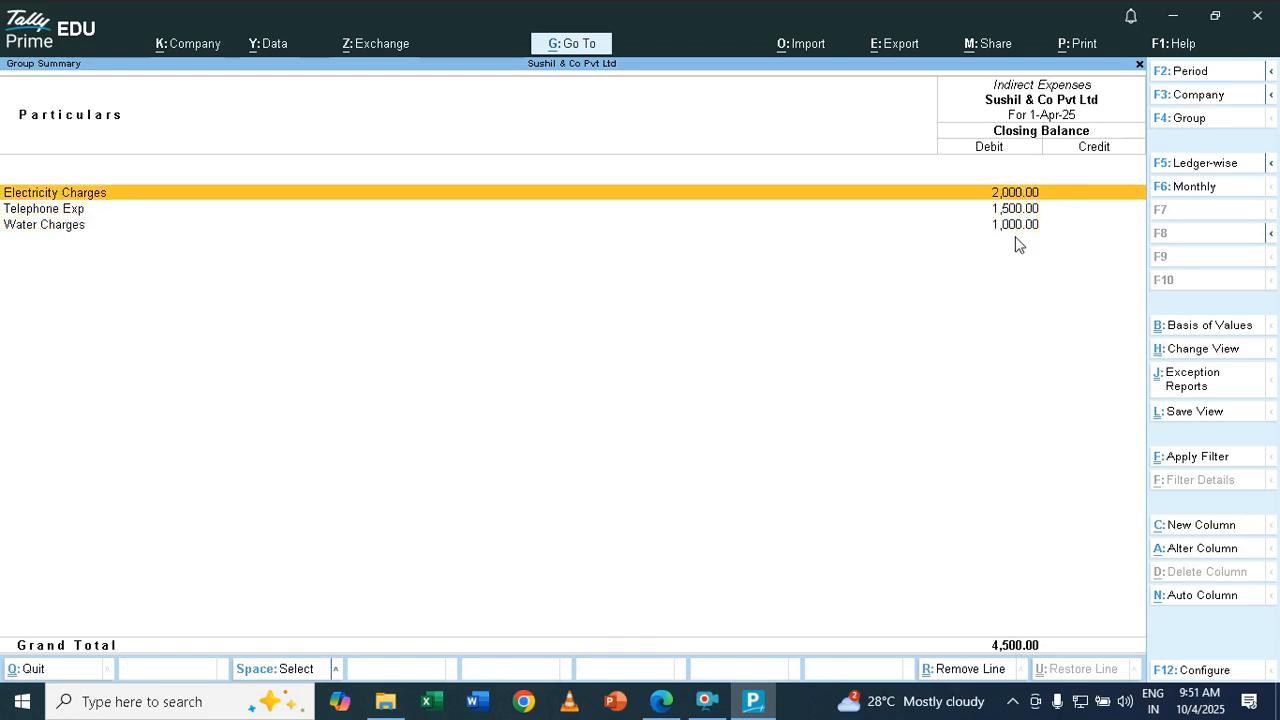
key(Return)
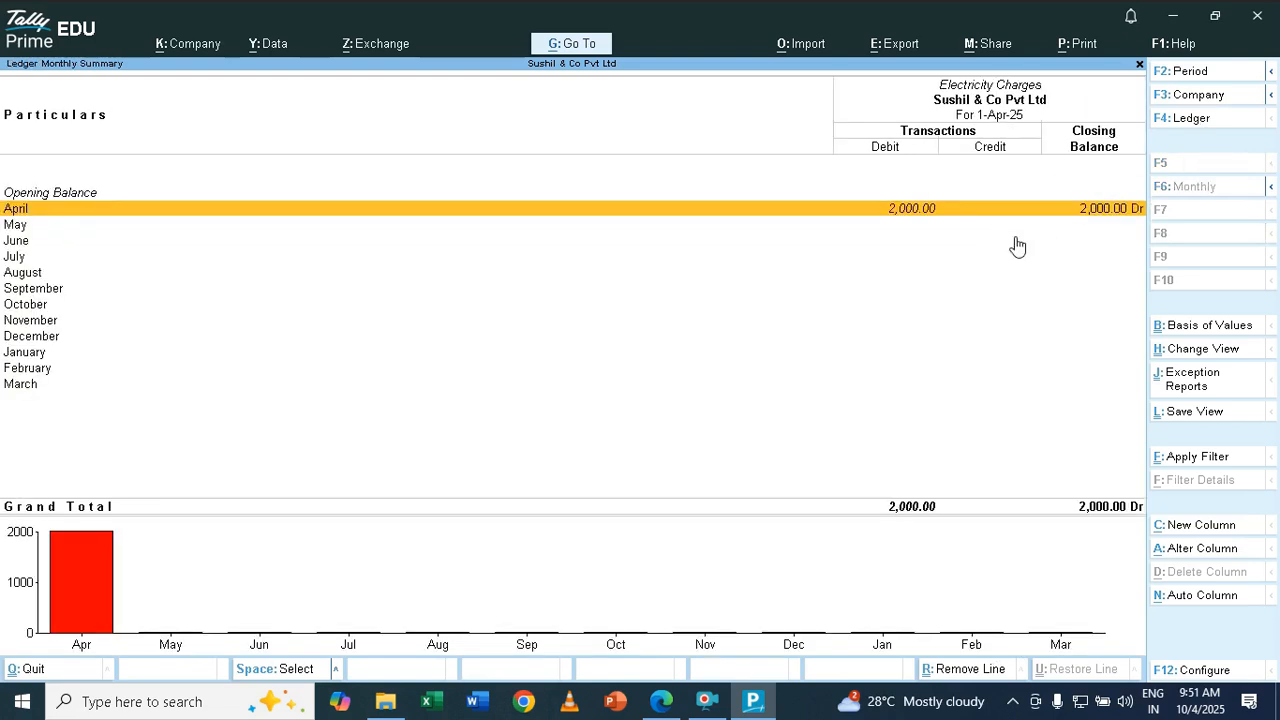
key(Return)
key(Return)
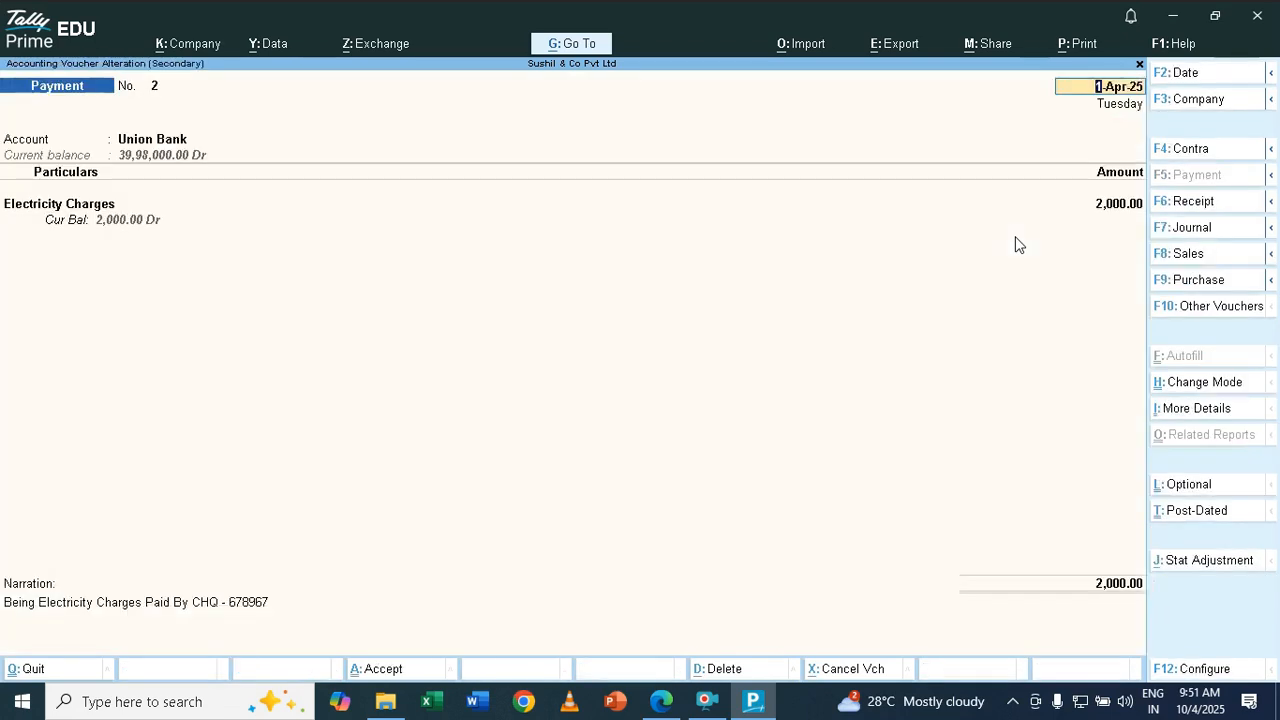
key(Escape)
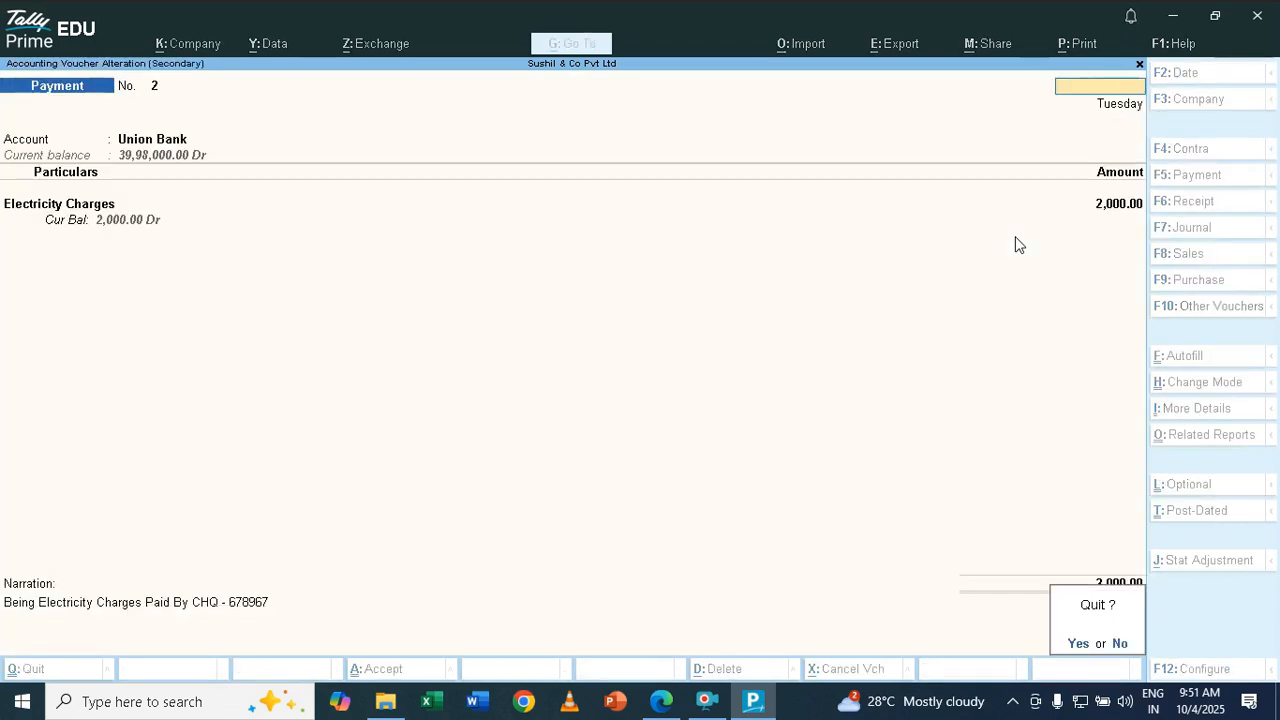
key(y)
key(Escape)
key(Escape)
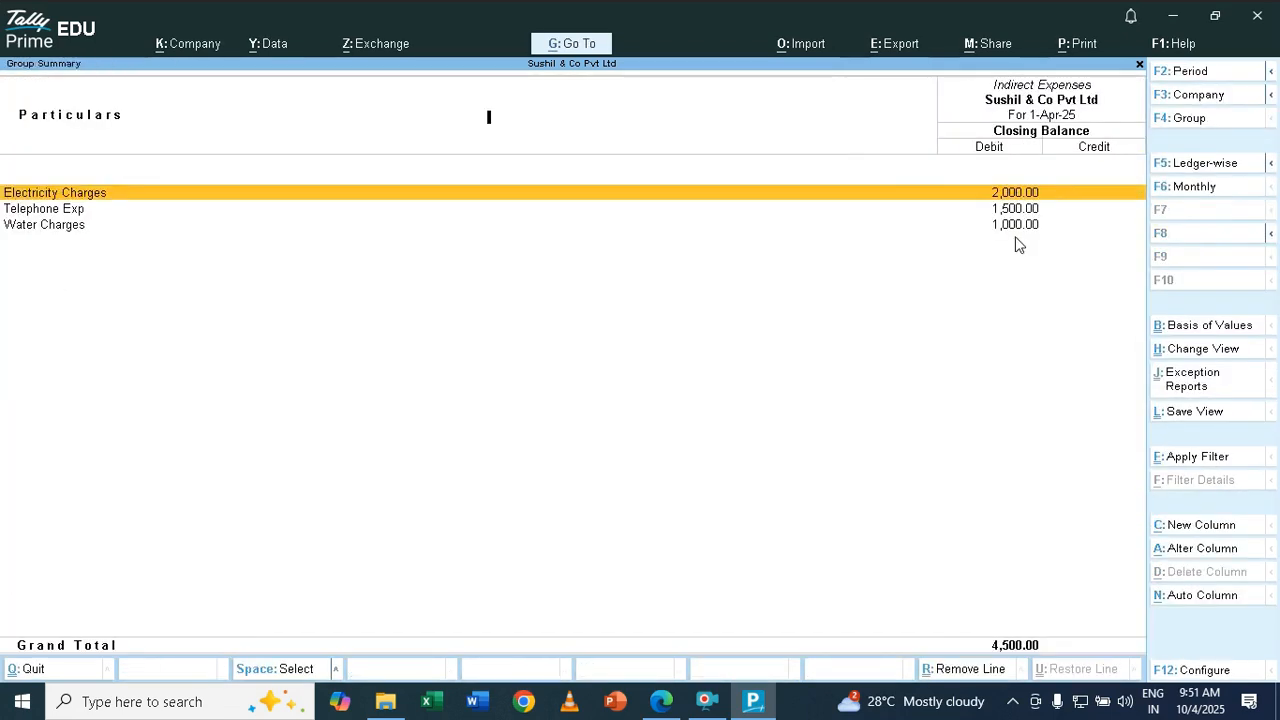
- Close the group summary and display the Balance Sheet in detailed form
key(Escape)
key(Escape)
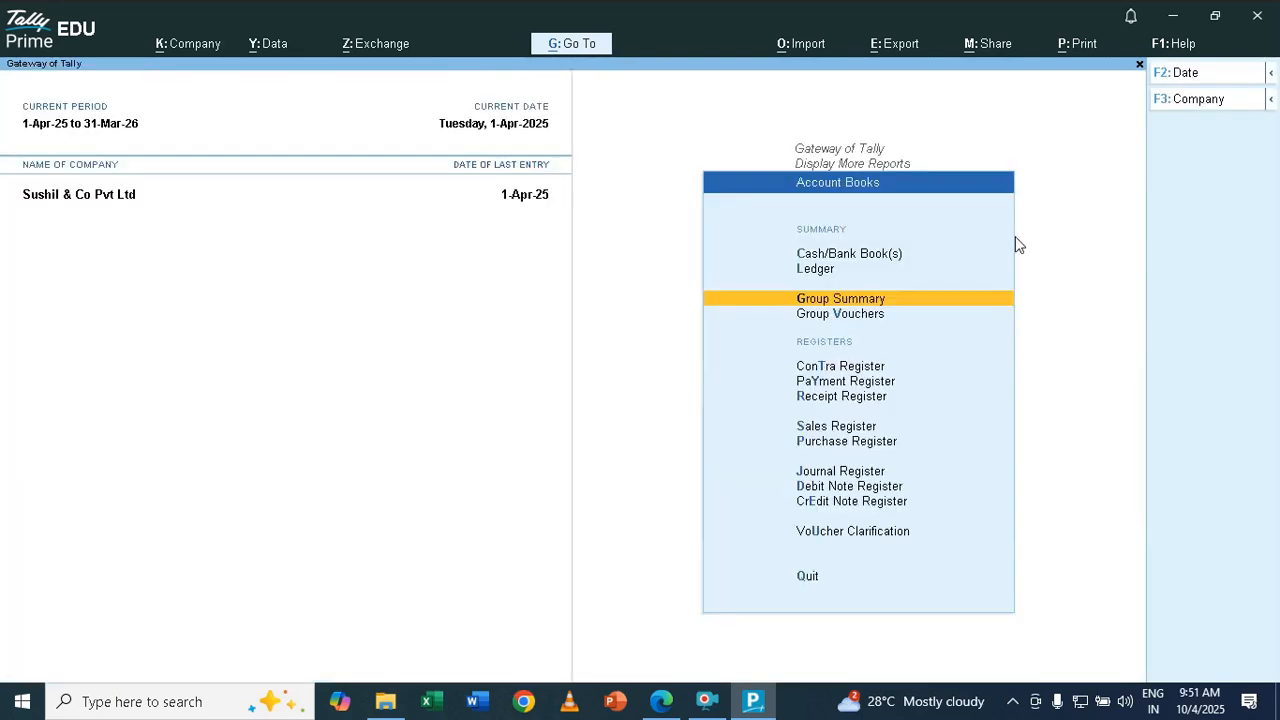
key(Escape)
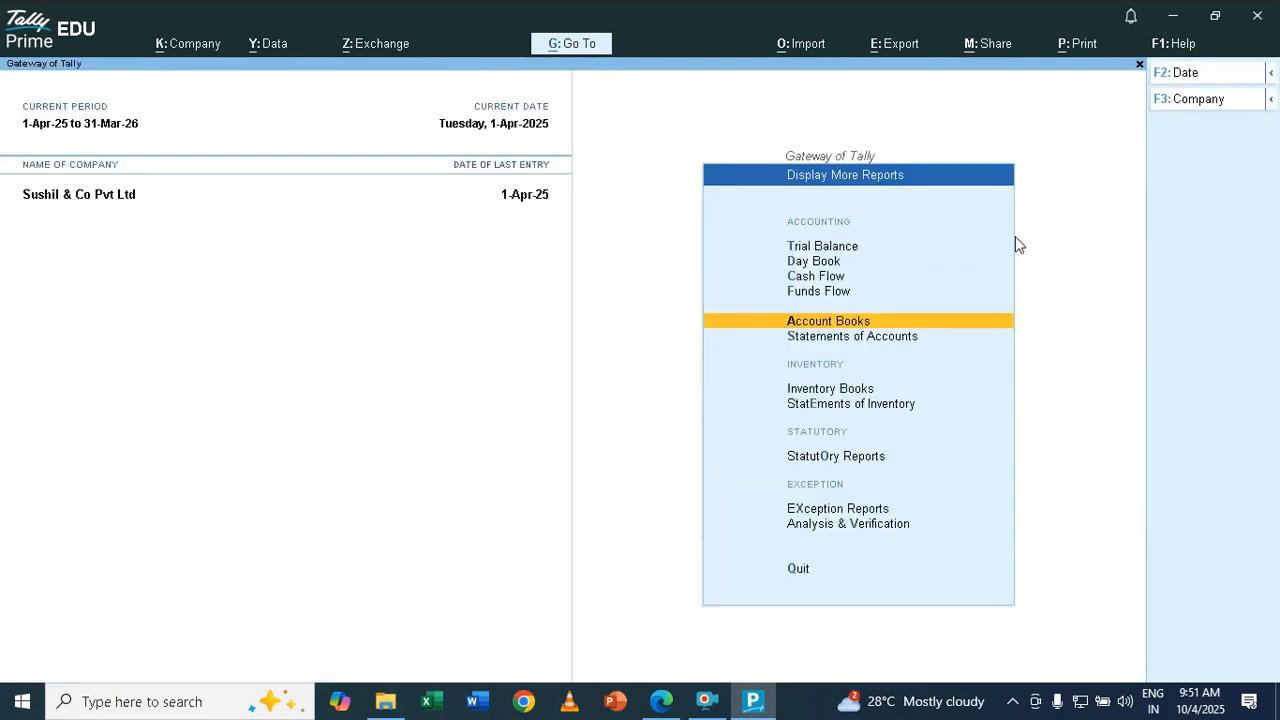
key(Escape)
key(Up)
key(Up)
key(Up)
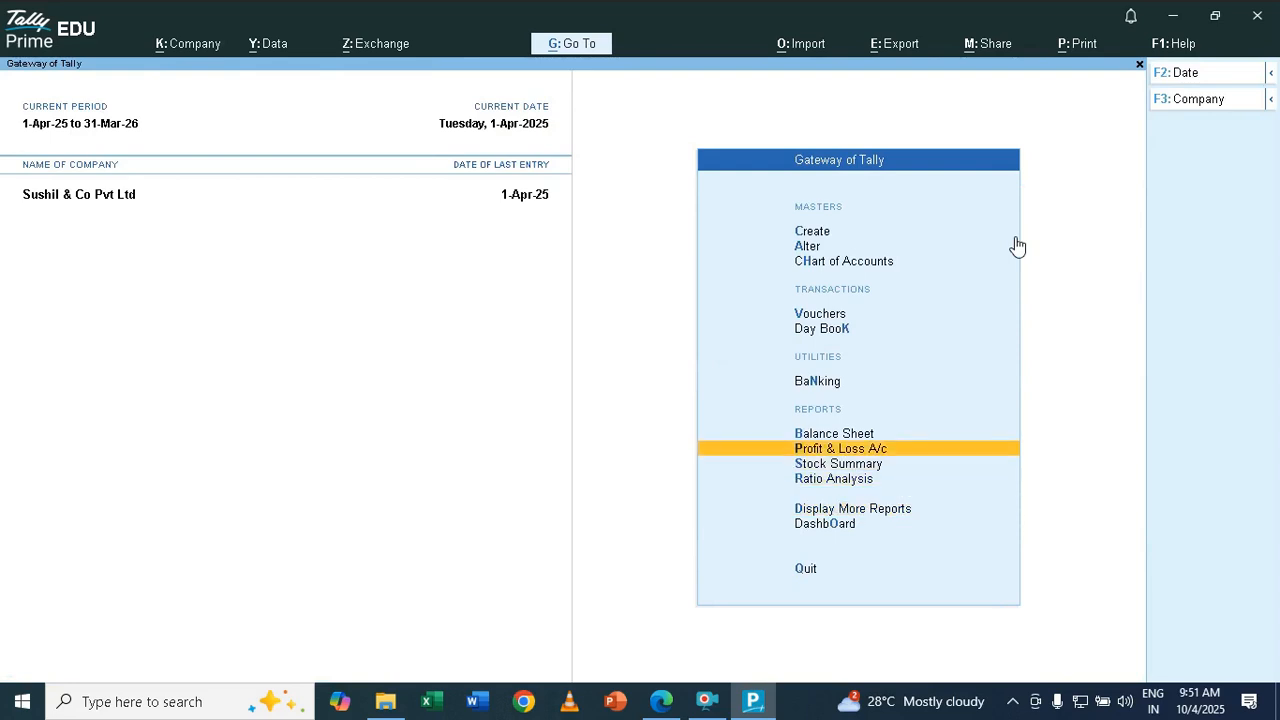
key(b)
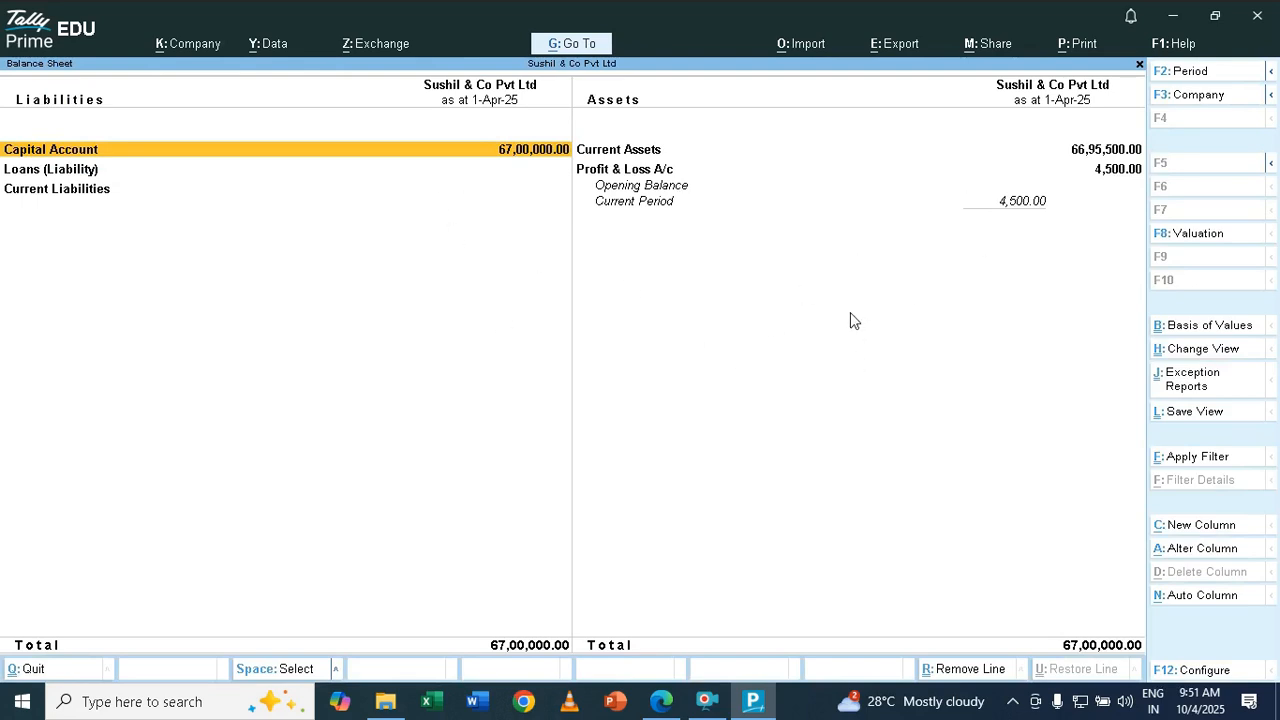
key(alt)
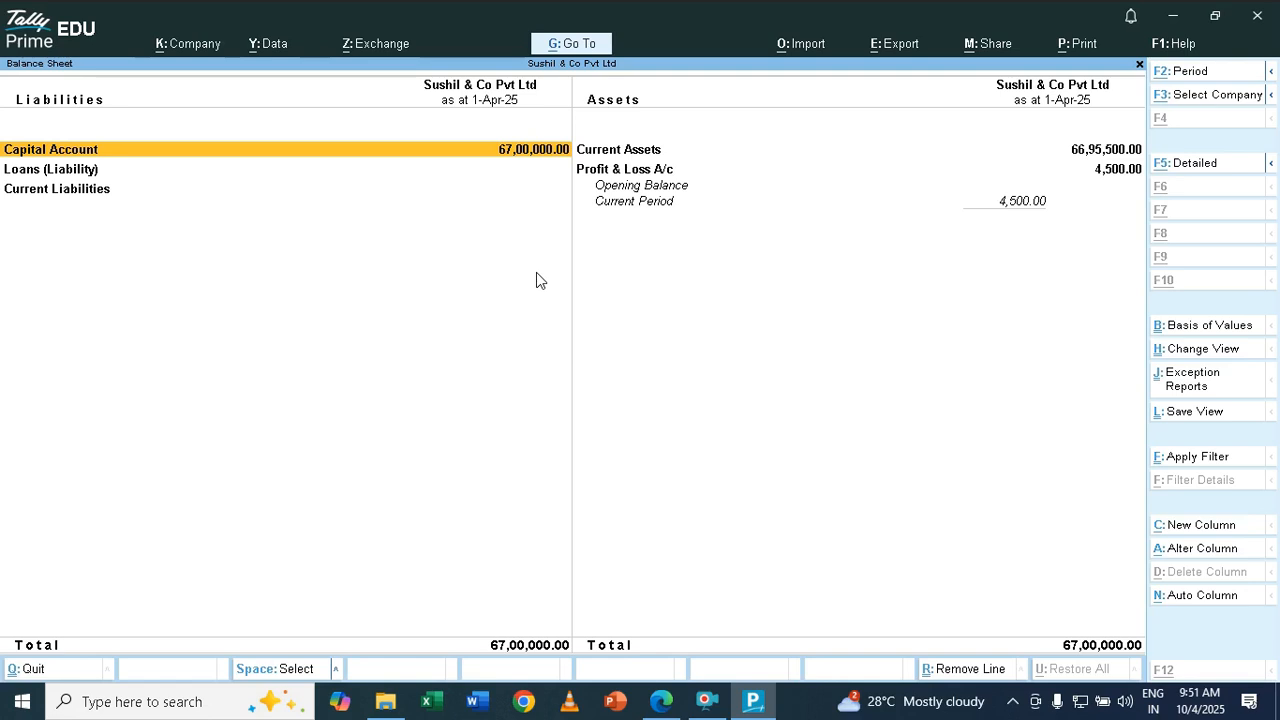
key(alt+F5)
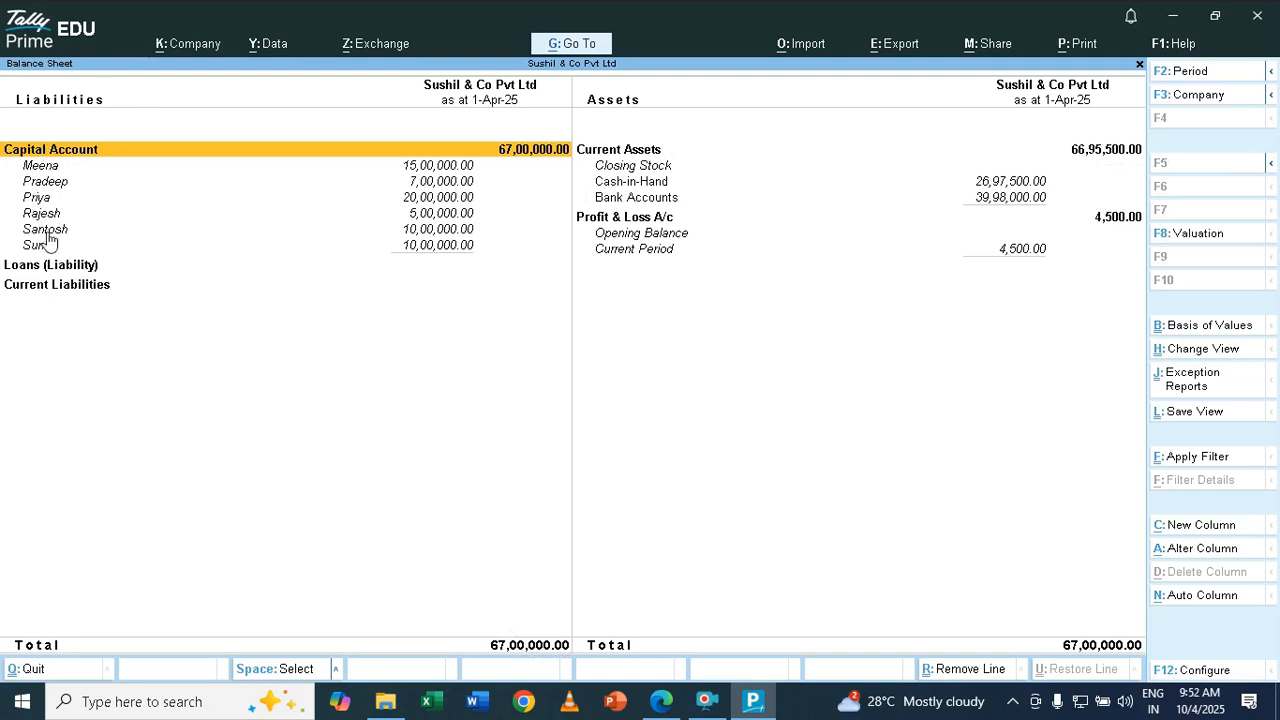
- Drill down from Cash-in-Hand under Current Assets to the Cash ledger's April vouchers
key(Right)
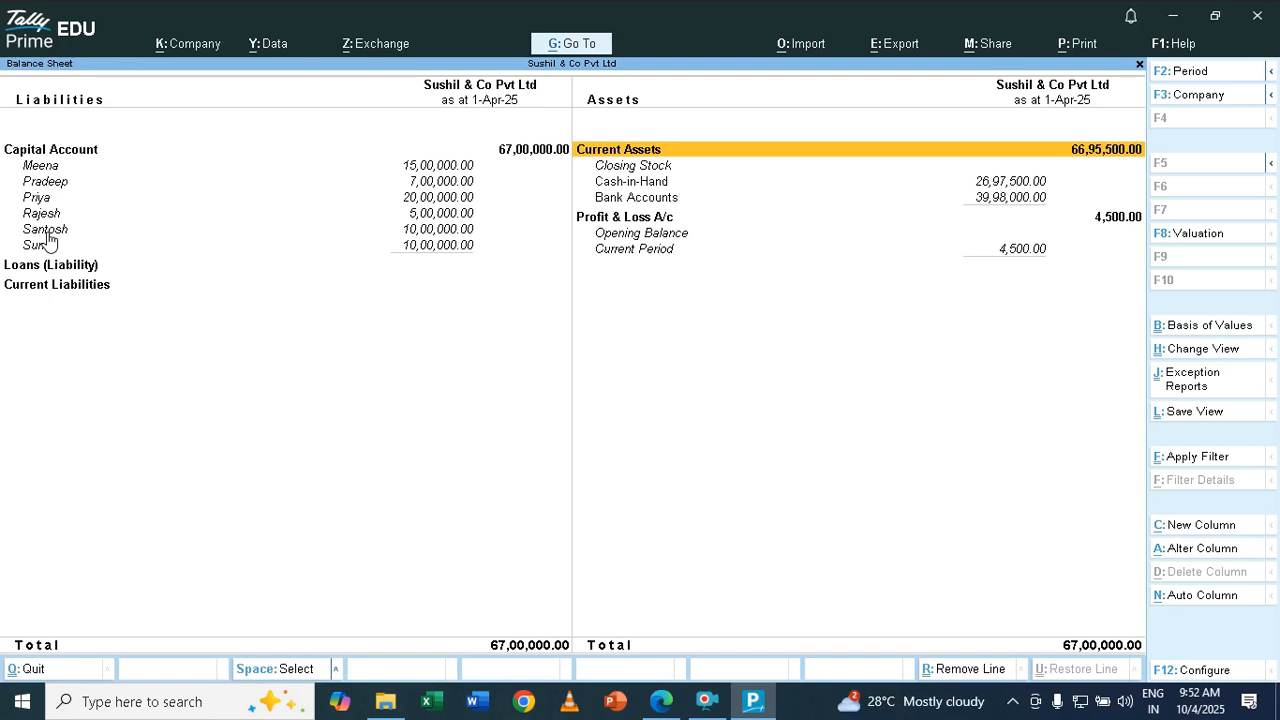
key(Down)
key(Down)
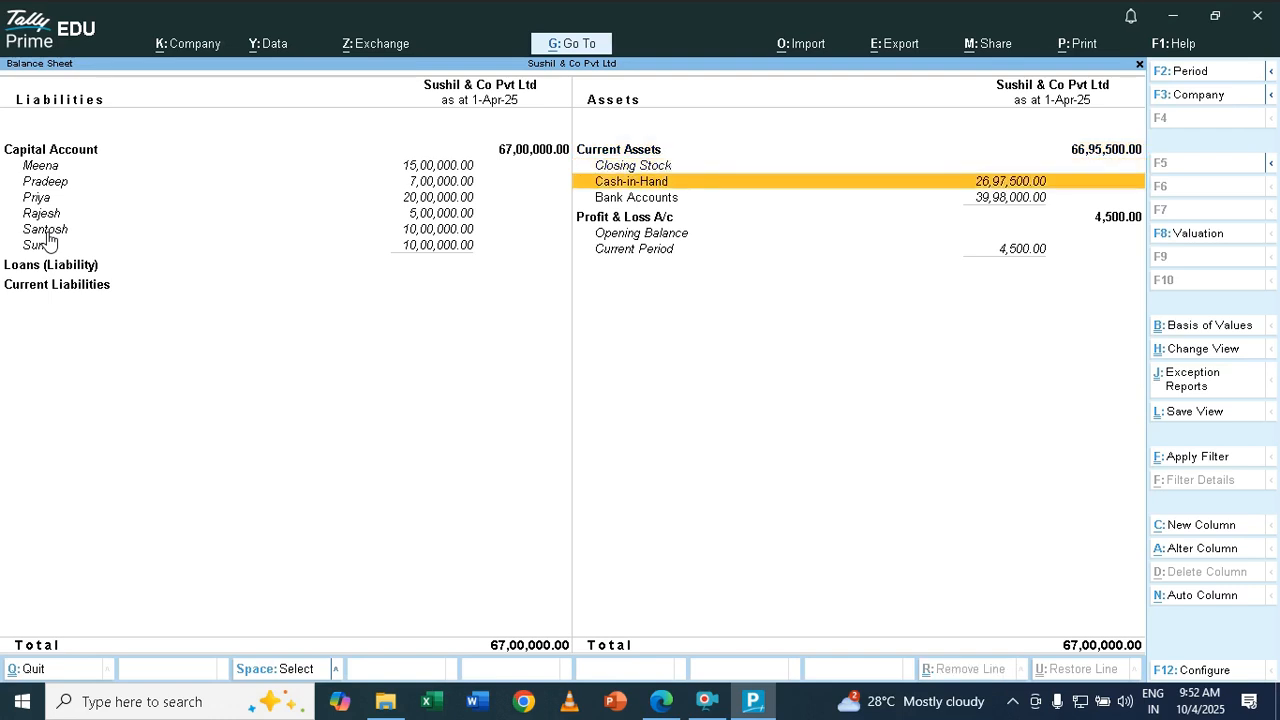
key(Return)
key(Return)
key(Return)
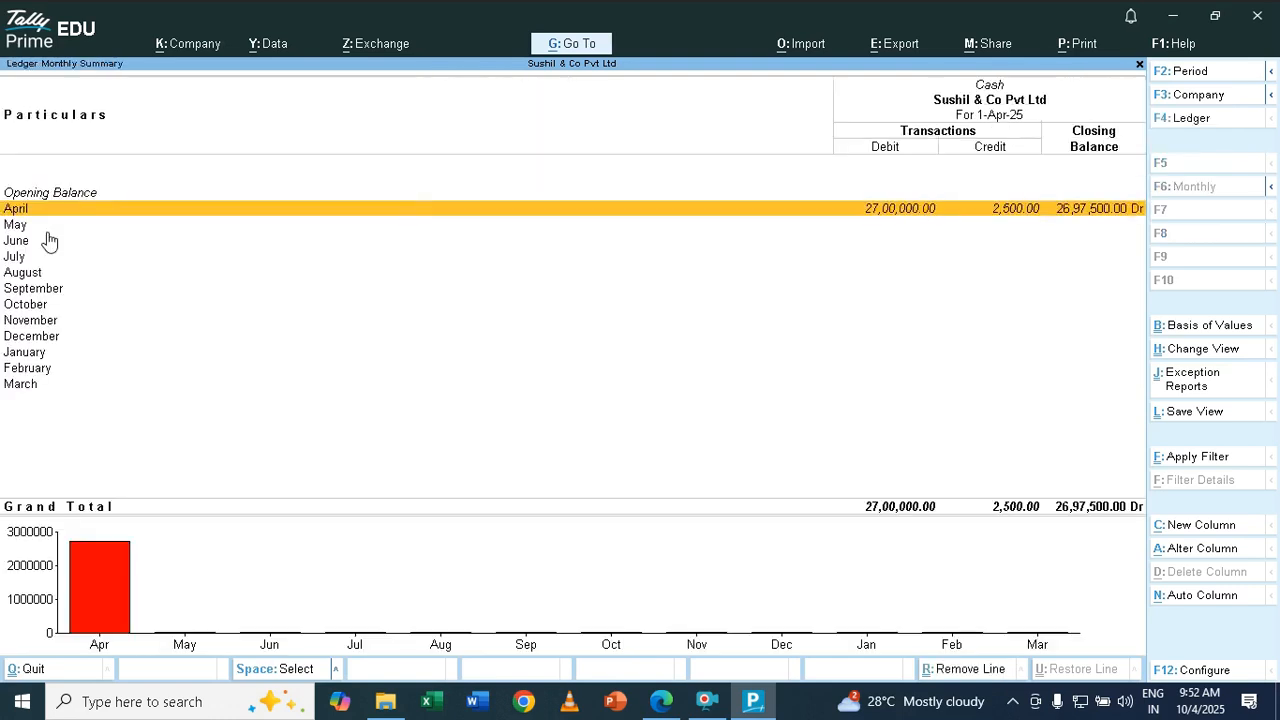
- Examine the receipt and payment entries in the Cash ledger for April
key(Down)
key(Down)
key(Down)
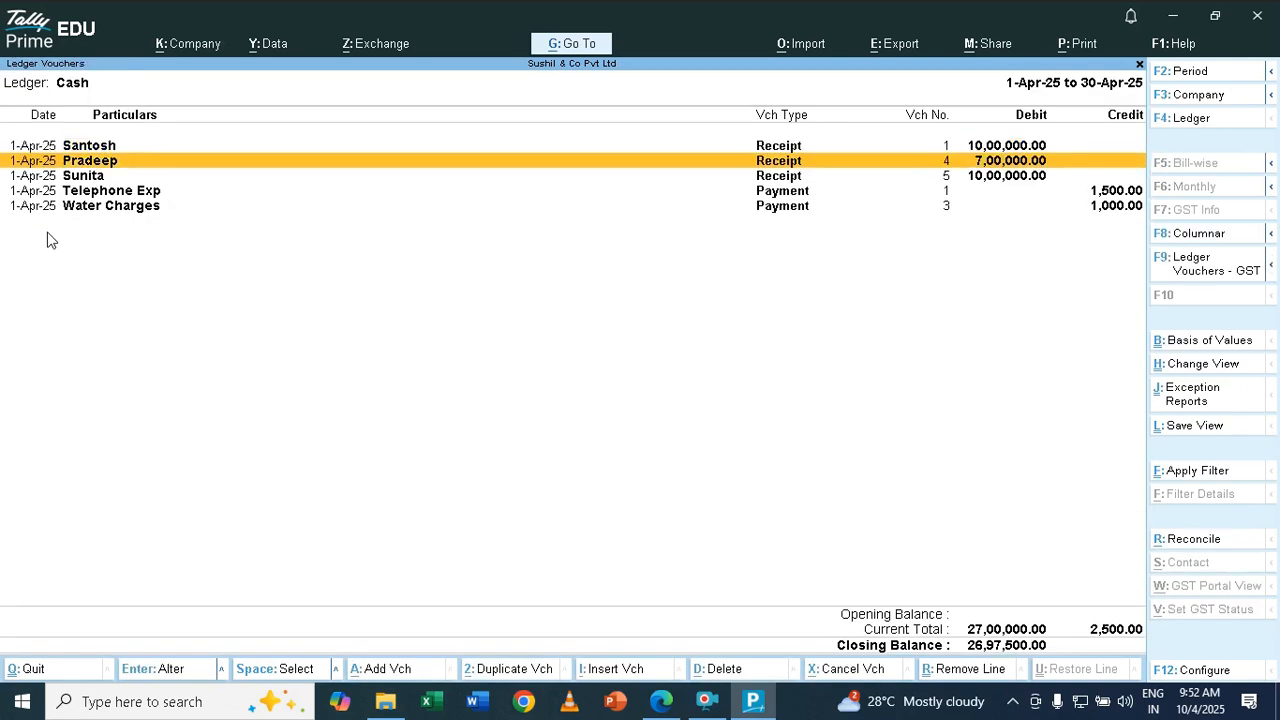
key(Up)
key(Up)
key(Down)
key(Down)
key(Up)
key(Up)
key(Up)
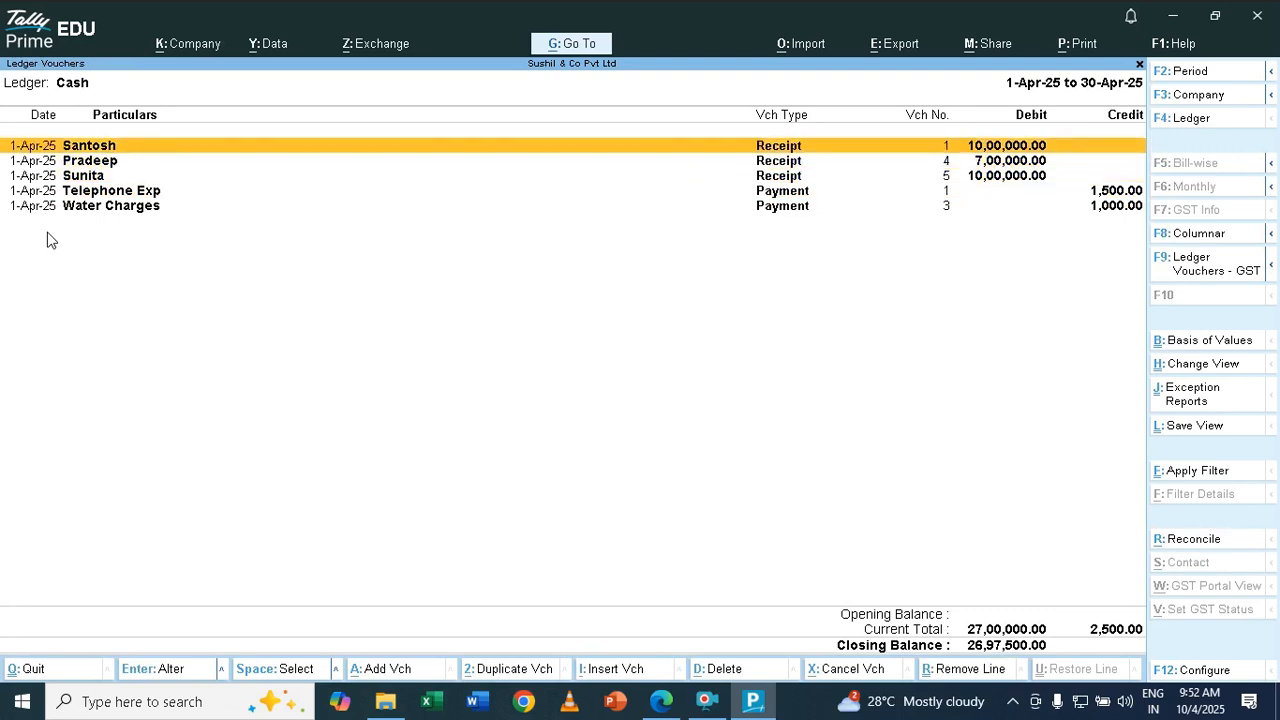
key(Down)
key(Down)
key(Down)
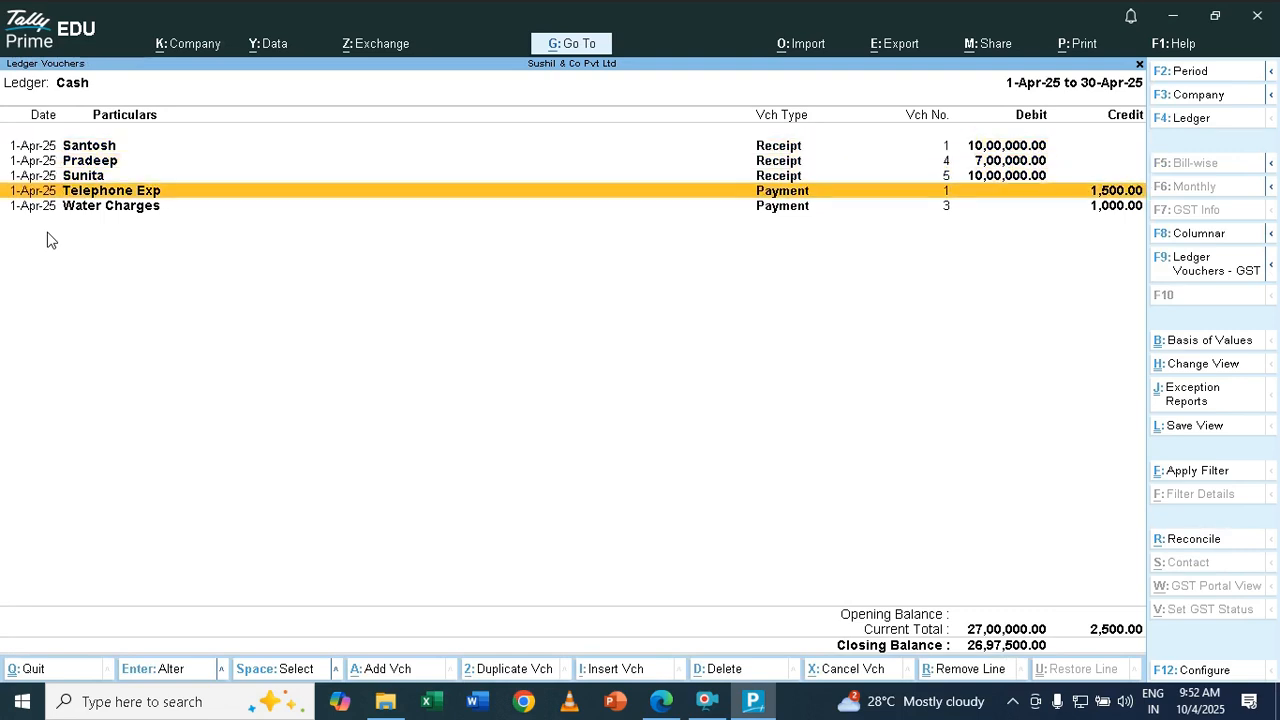
- Open the Telephone Exp payment voucher, review its account, particulars and narration, and accept it without edits
key(Return)
key(Return)
key(Return)
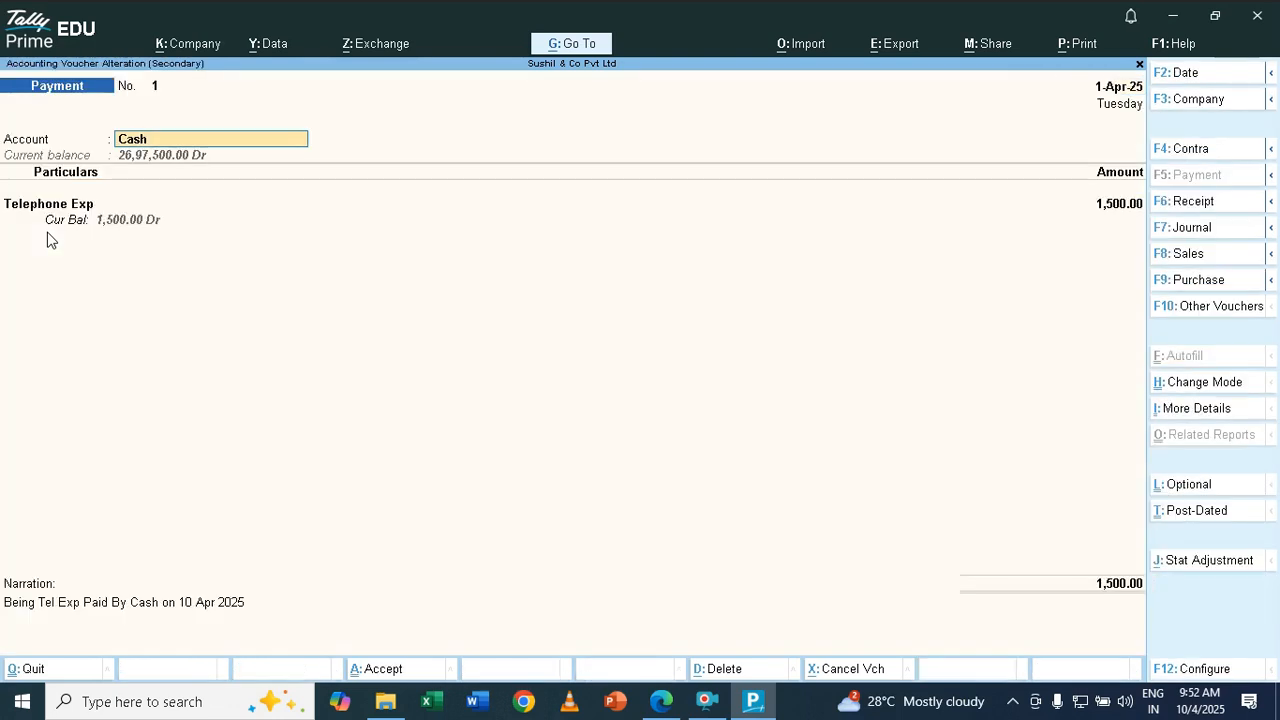
key(Return)
key(Return)
key(Return)
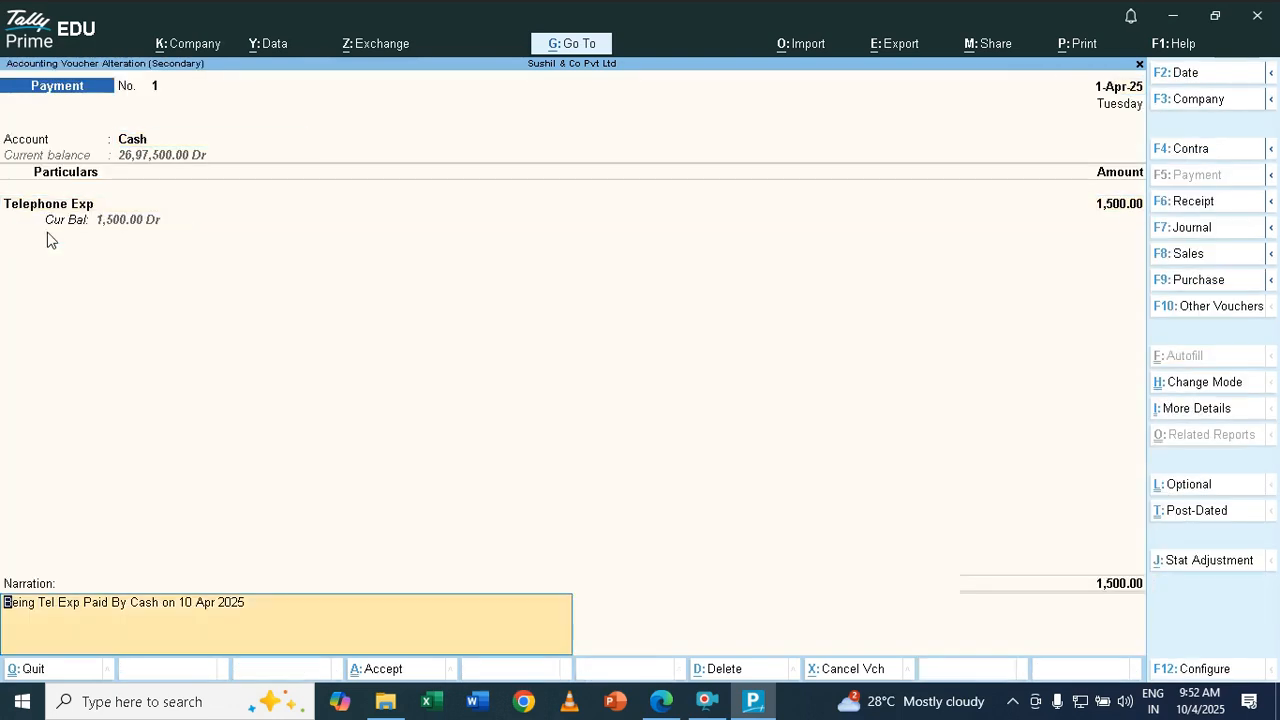
key(Return)
click(50, 240)
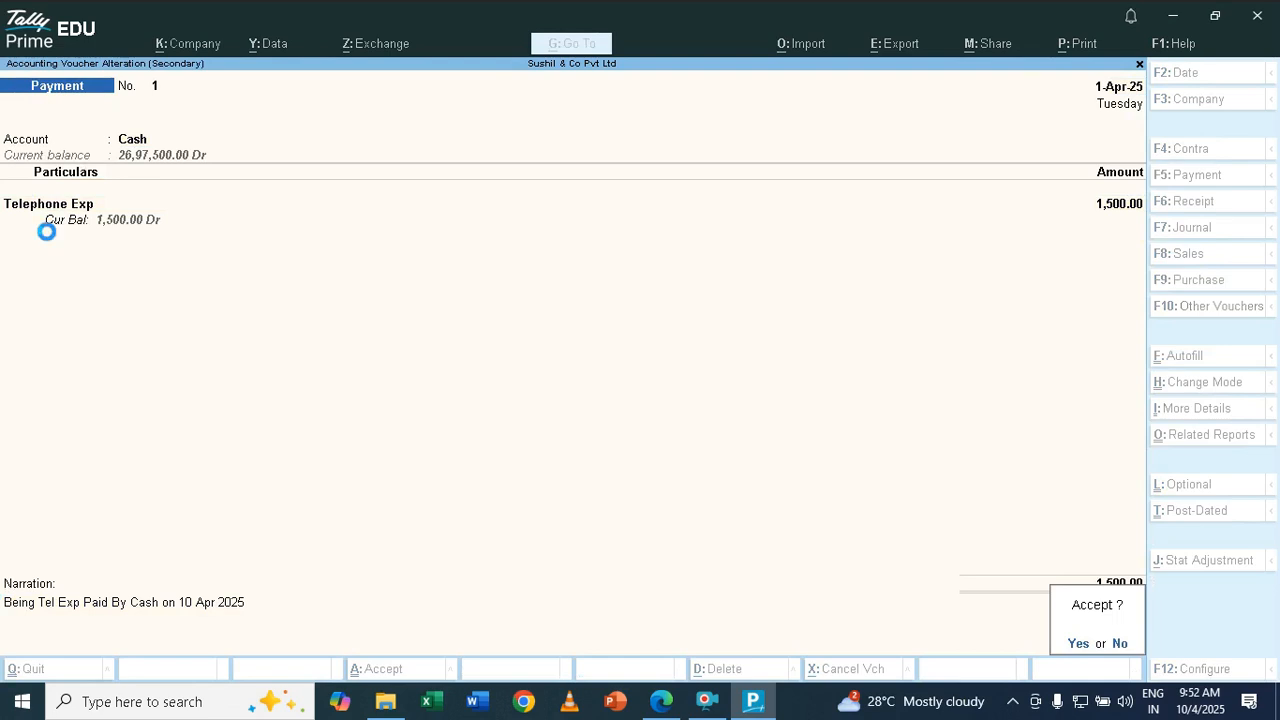
key(Return)
- Return to the Balance Sheet and drill down from Bank Accounts to the Union Bank ledger's April vouchers
key(Escape)
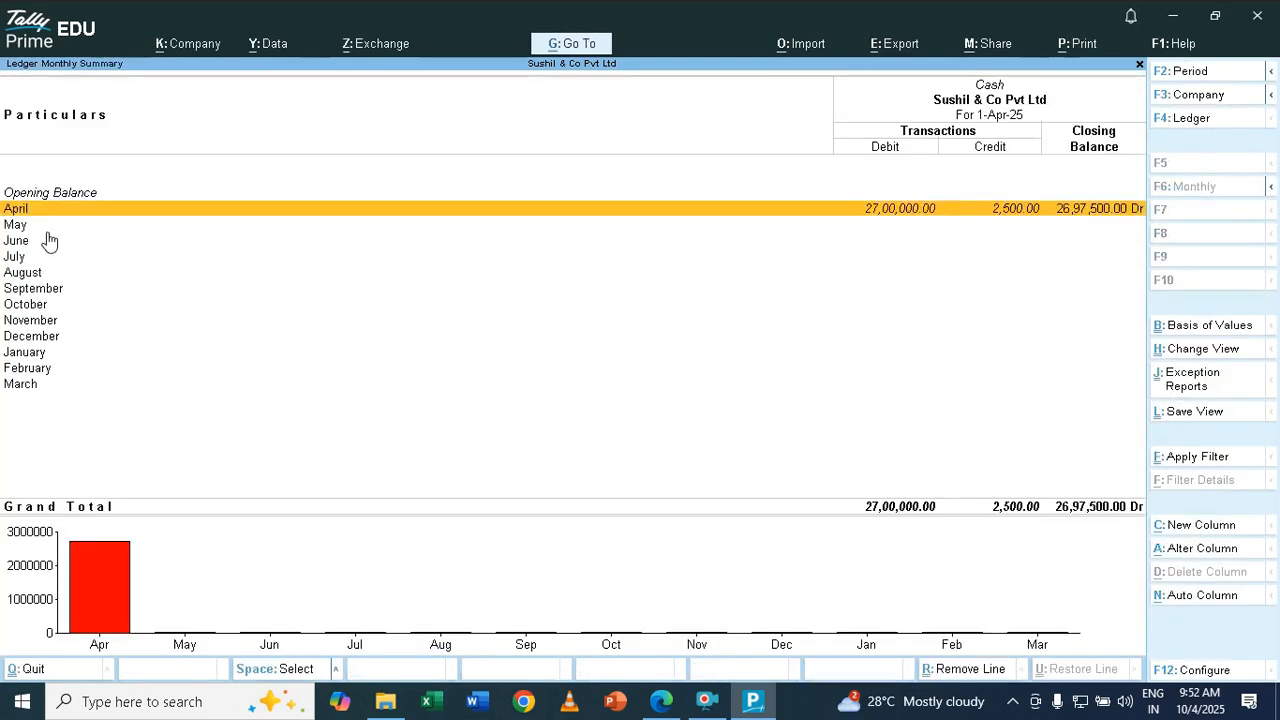
key(Escape)
click(50, 240)
key(Escape)
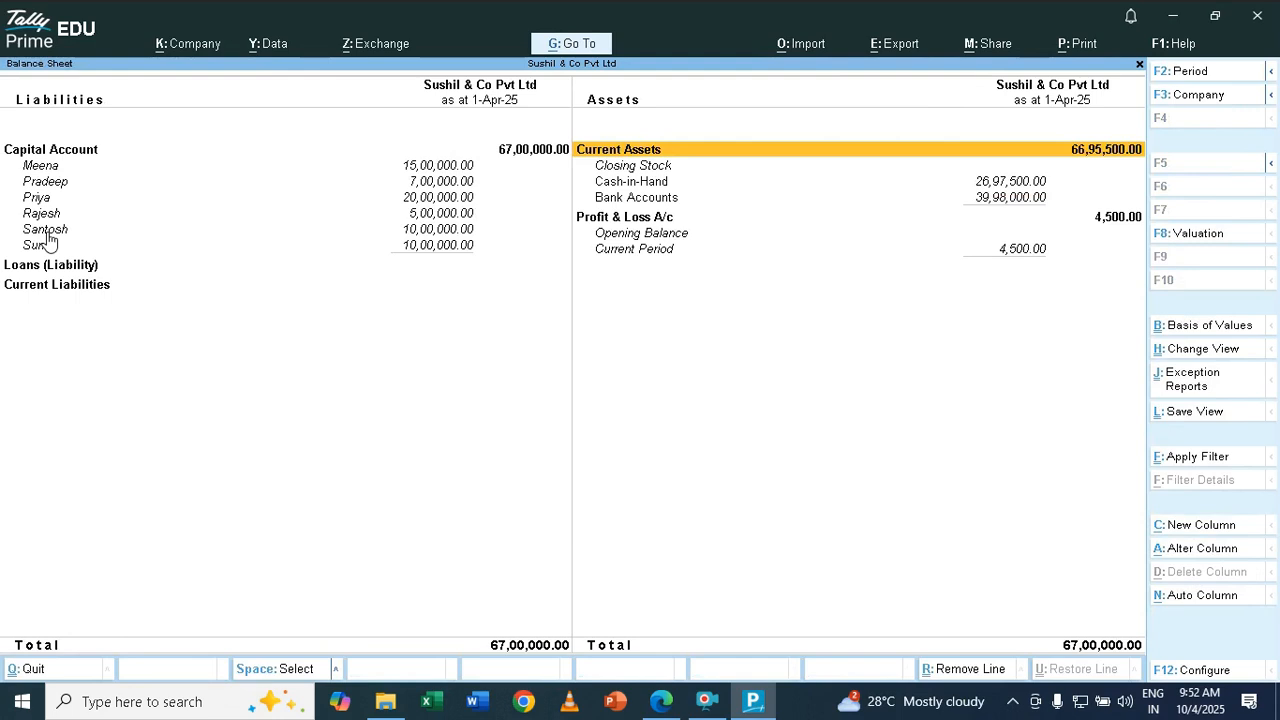
key(Down)
key(Down)
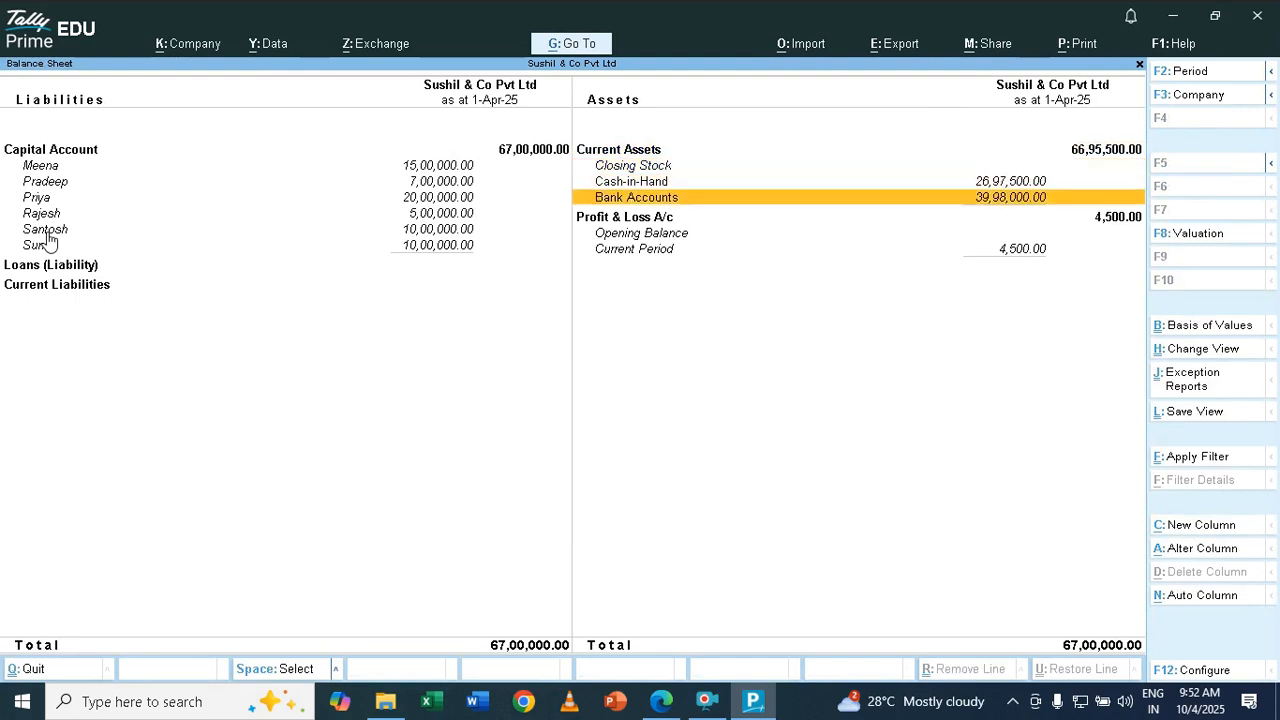
key(Return)
key(Return)
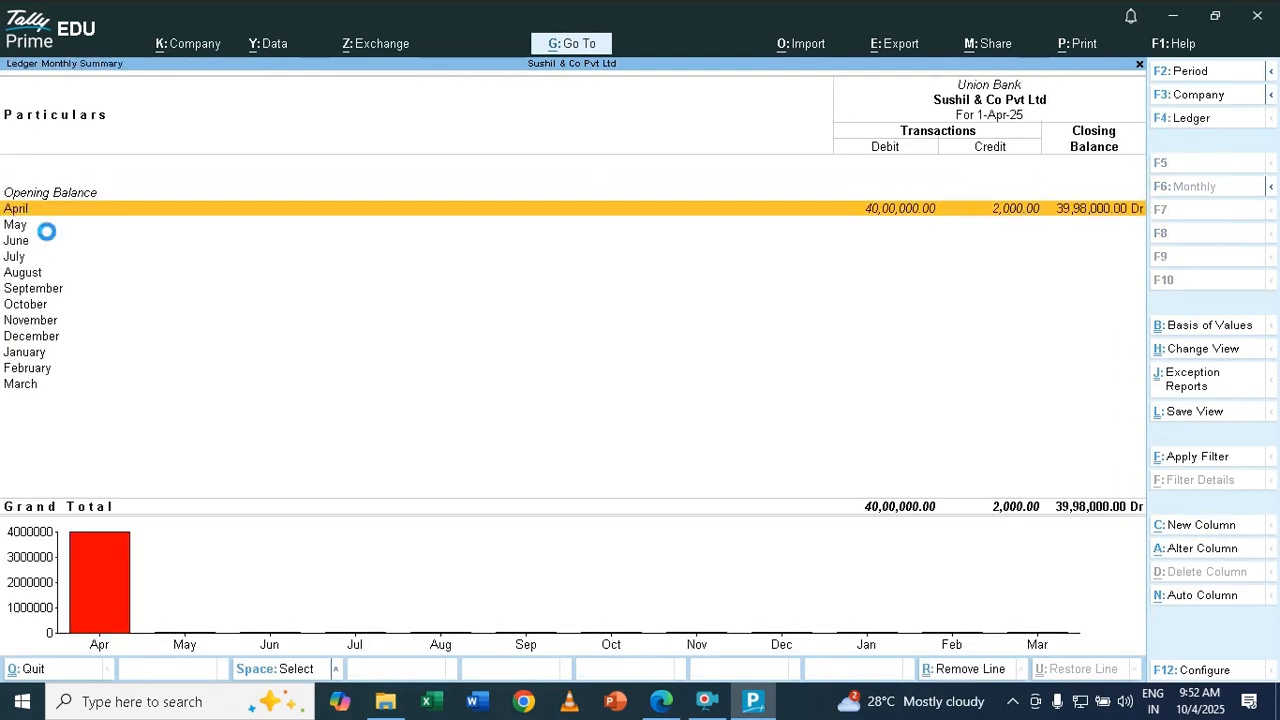
key(Return)
- Examine the receipt entries and the Electricity Charges payment in the Union Bank ledger, and return to the Balance Sheet
key(Down)
key(Down)
key(Down)
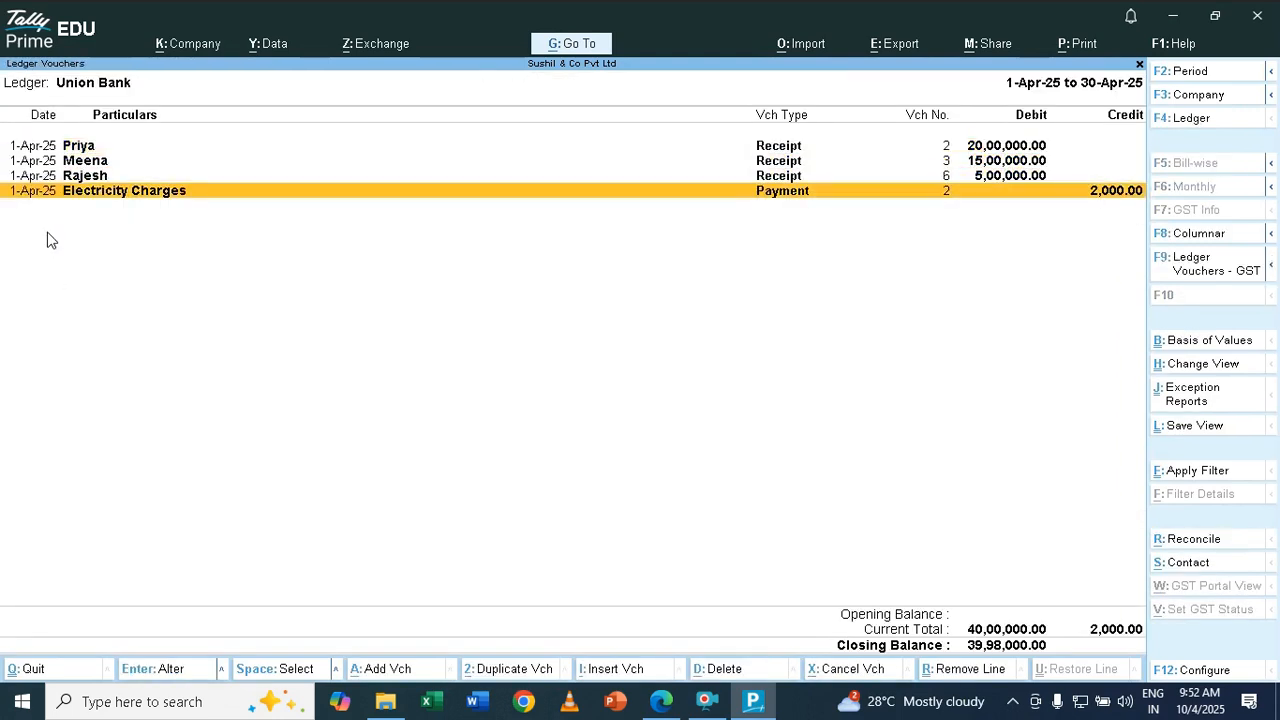
key(Up)
key(Up)
key(Up)
key(Down)
key(Down)
key(Down)
key(Up)
key(Up)
key(Up)
key(Down)
key(Down)
key(Down)
key(Escape)
key(Escape)
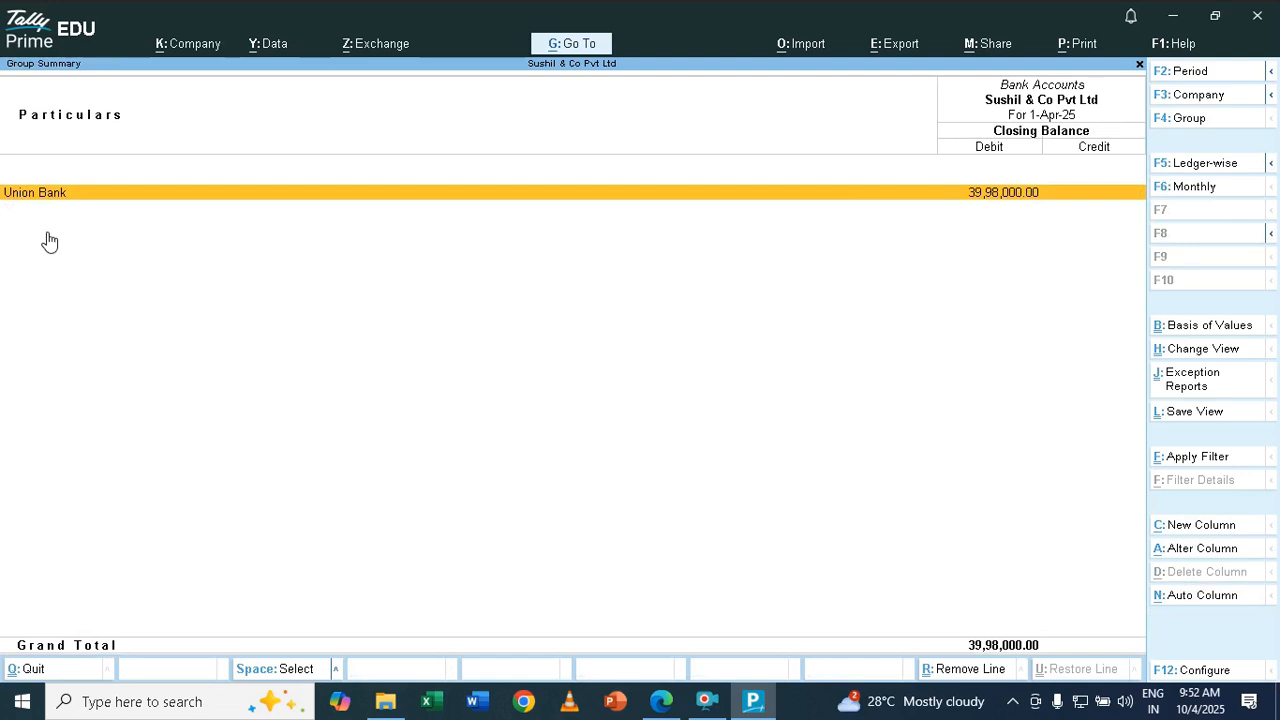
key(Escape)
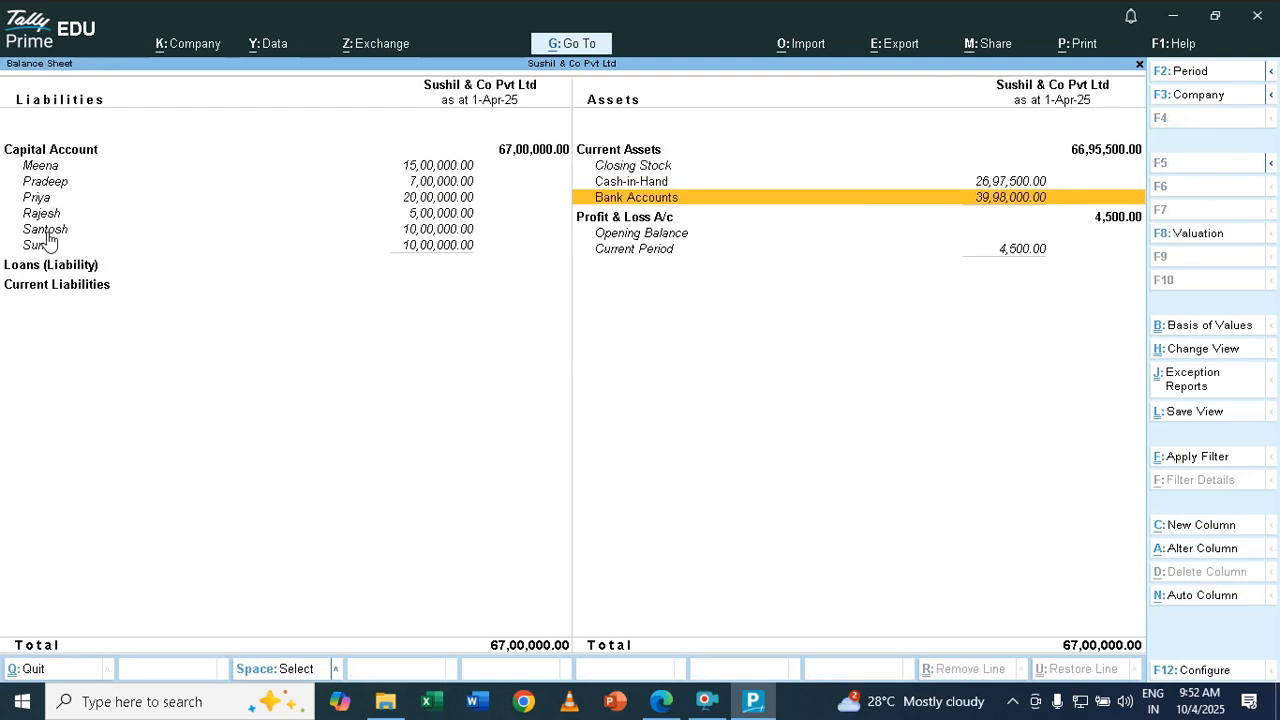